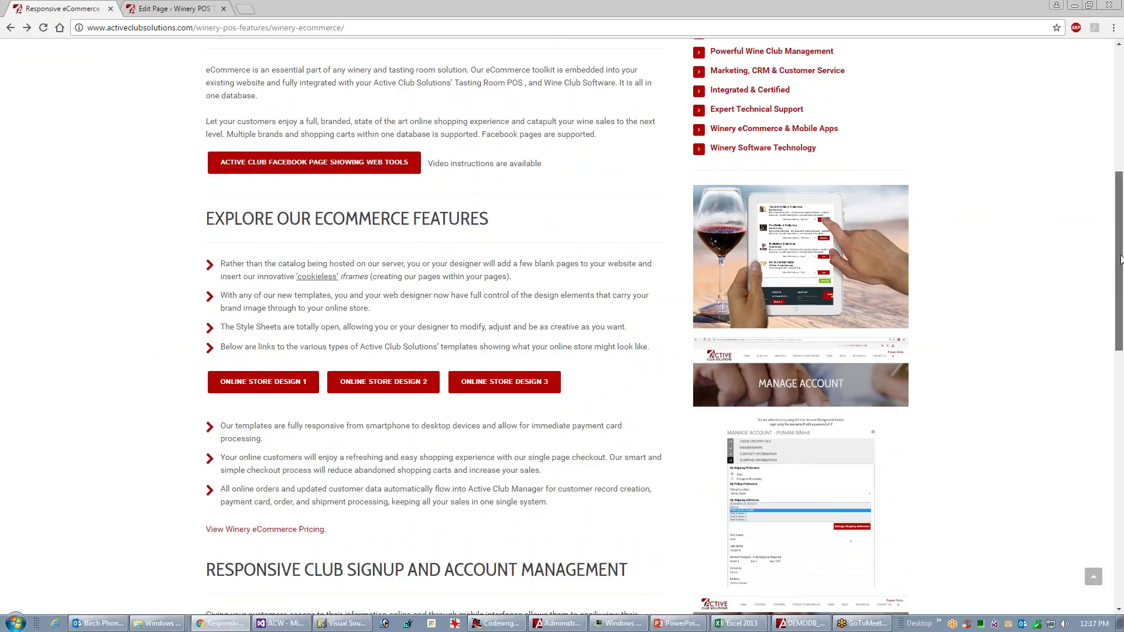
- Scroll the Winery eCommerce page past the online store designs to the club signup and account management section
{"action": "scroll", "coordinate": [1119, 269], "scroll_direction": "down", "scroll_amount": 2}
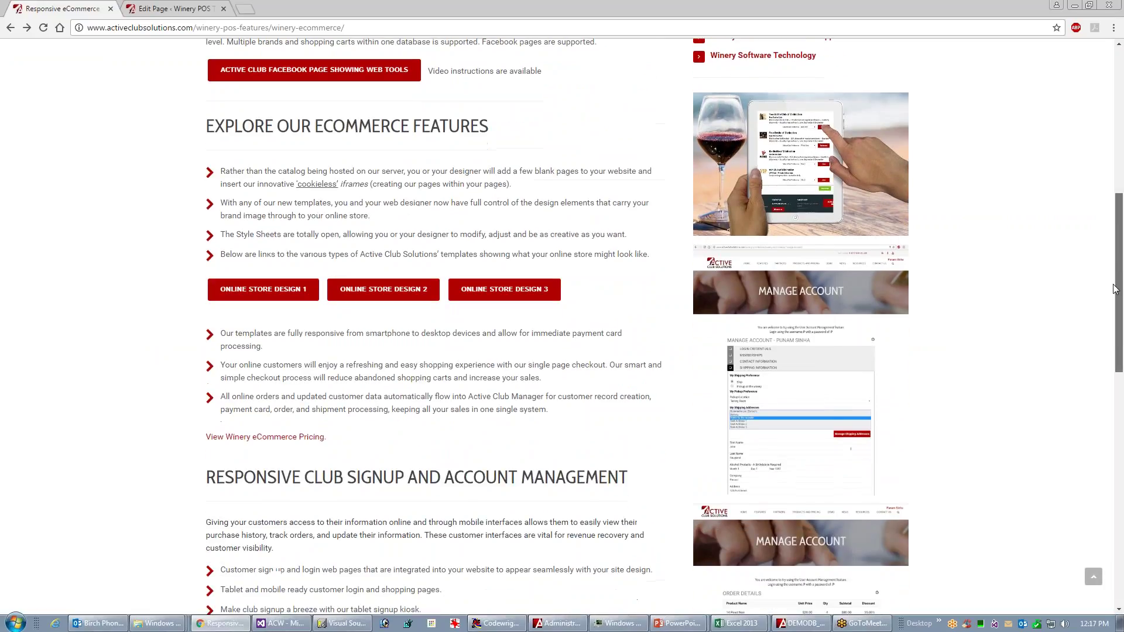
{"action": "scroll", "coordinate": [1112, 298], "scroll_direction": "down", "scroll_amount": 4}
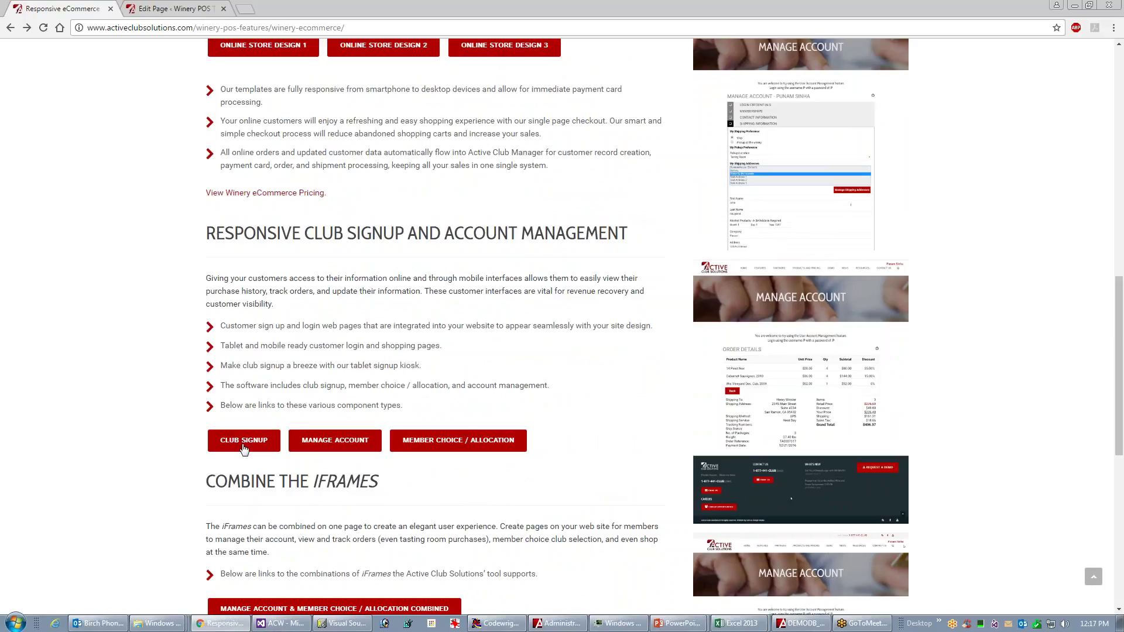
- On Club Signup, join the Two Bottle and VIP Clubs of Distinction, setting Two Bottle to Mixed
{"action": "left_click", "coordinate": [244, 445]}
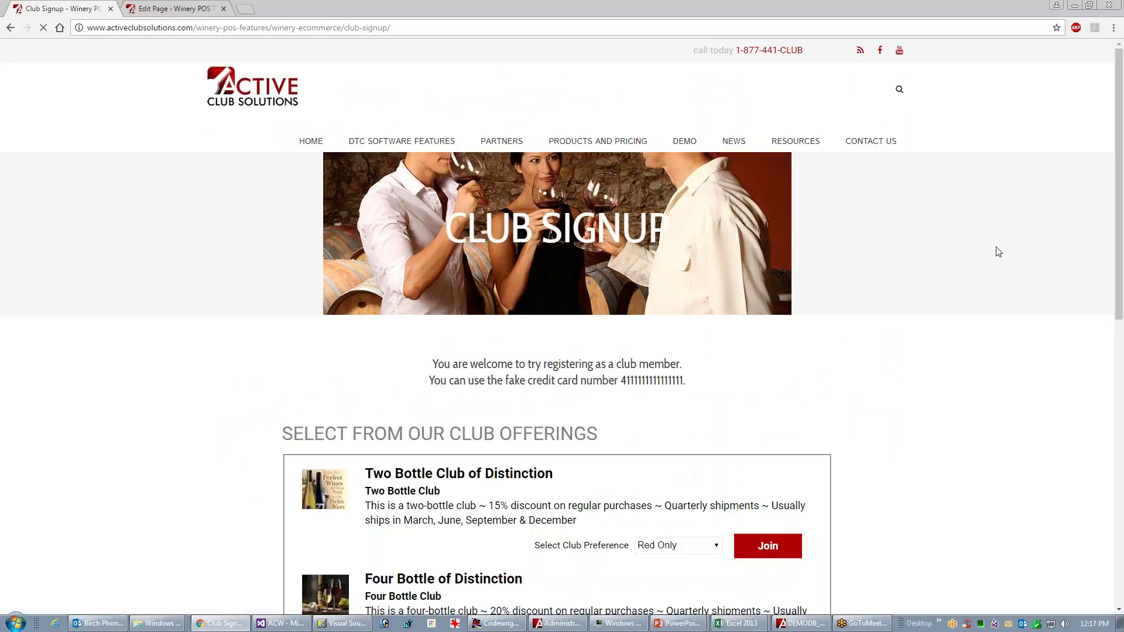
{"action": "left_click_drag", "start_coordinate": [1120, 174], "coordinate": [1058, 305]}
{"action": "left_click", "coordinate": [766, 248]}
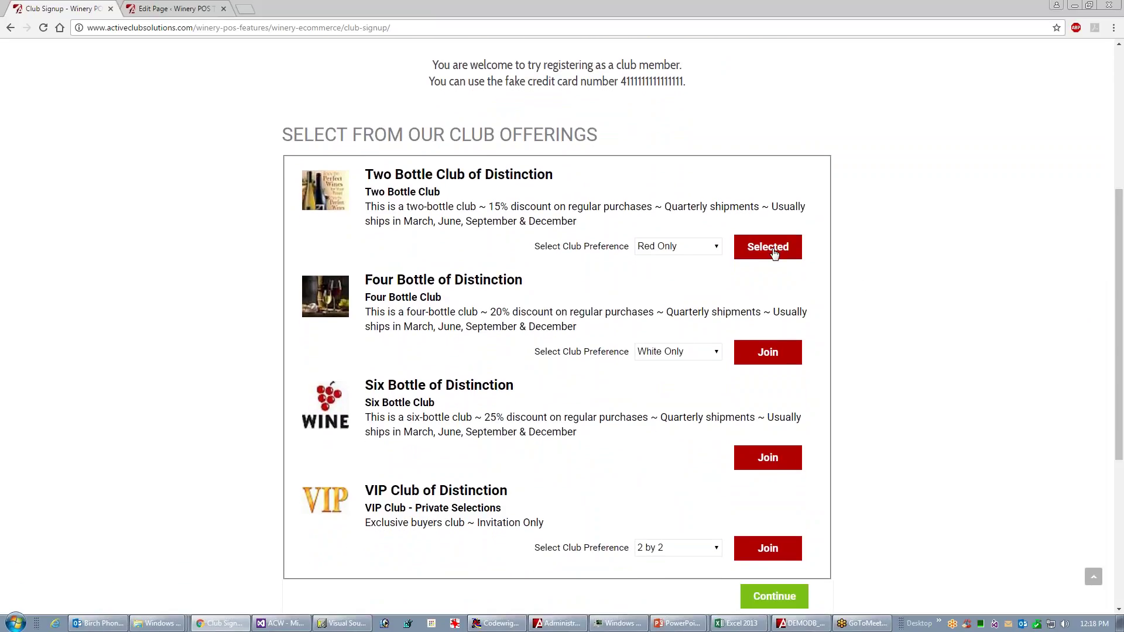
{"action": "left_click_drag", "start_coordinate": [1119, 268], "coordinate": [1120, 284]}
{"action": "left_click", "coordinate": [774, 526]}
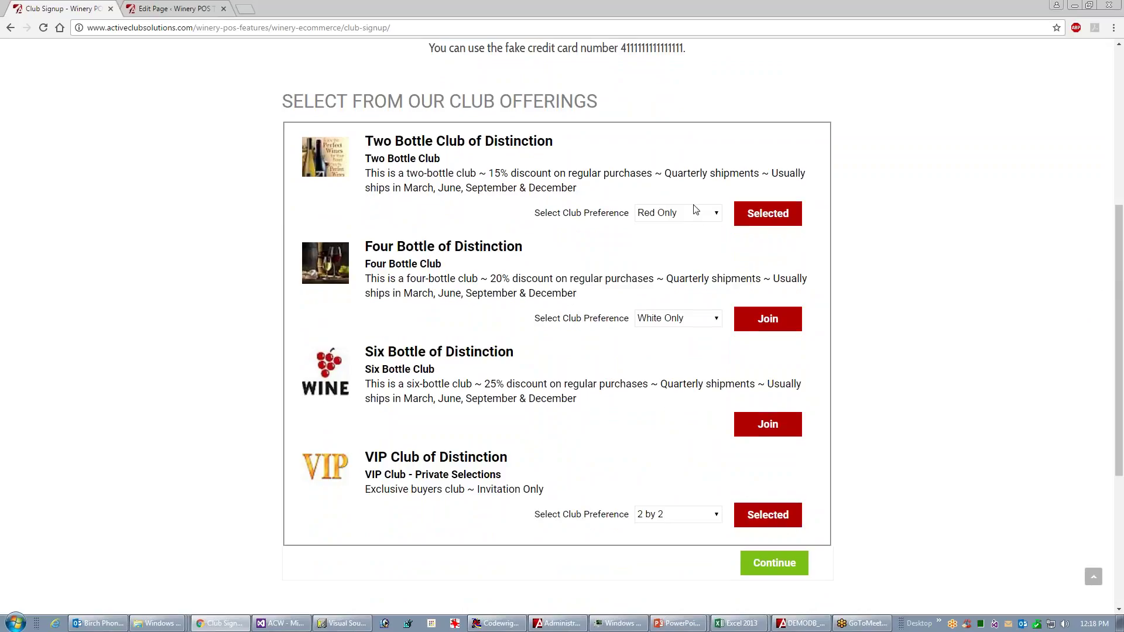
{"action": "left_click", "coordinate": [718, 214]}
{"action": "left_click", "coordinate": [655, 240]}
- Remove the VIP club from the signup cart and proceed to registration with Two Bottle only
{"action": "left_click", "coordinate": [774, 567]}
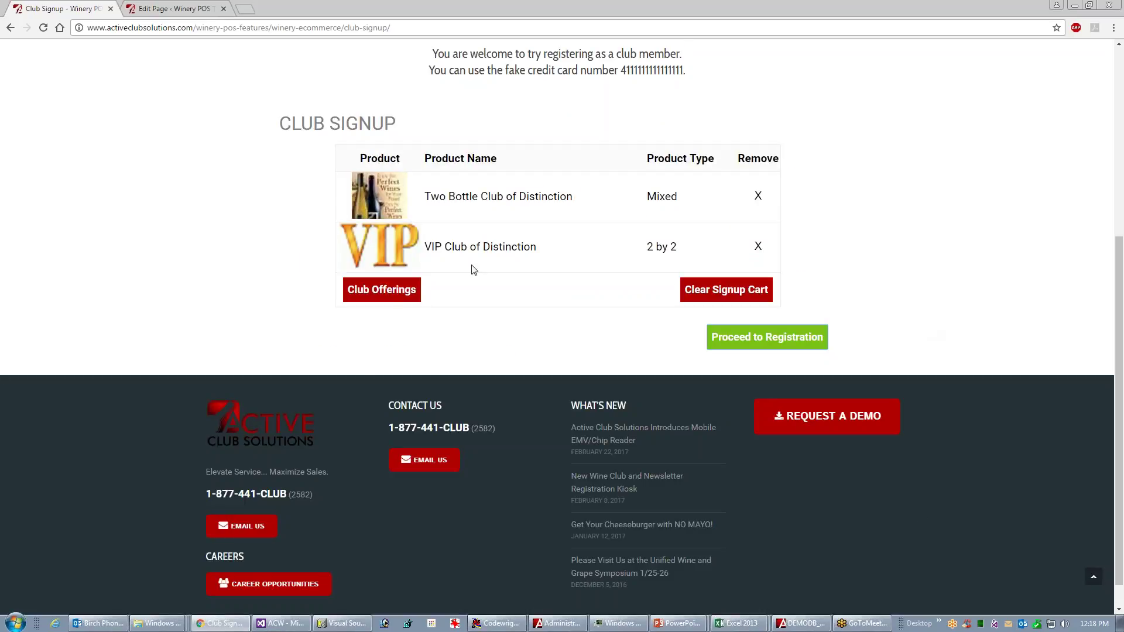
{"action": "left_click", "coordinate": [757, 245]}
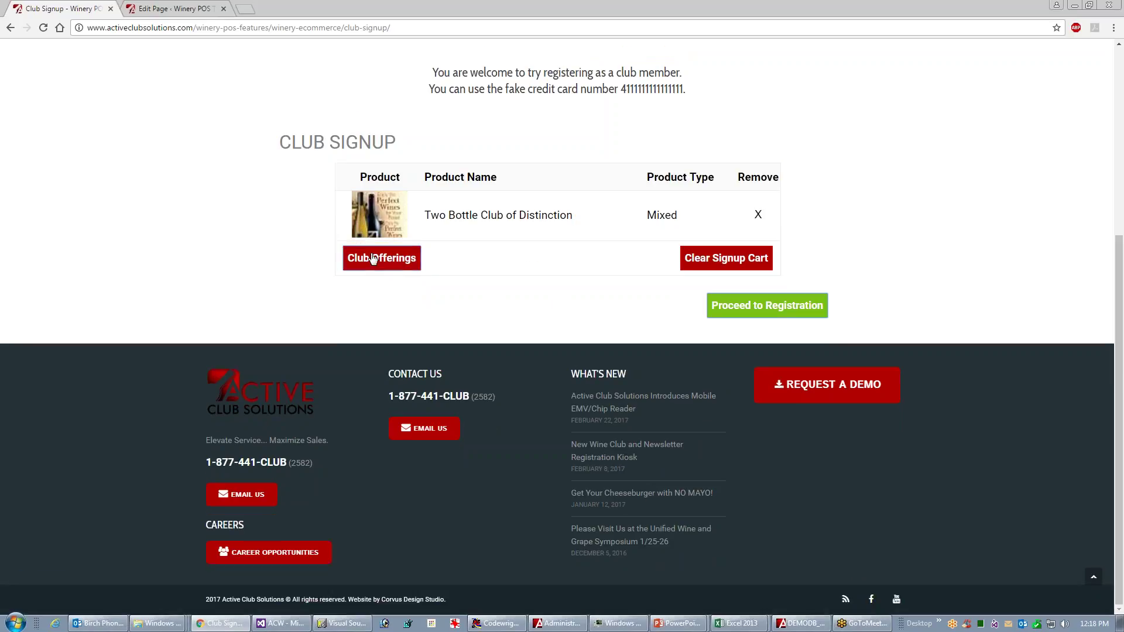
{"action": "left_click", "coordinate": [367, 259]}
{"action": "left_click", "coordinate": [785, 585]}
{"action": "left_click", "coordinate": [756, 308]}
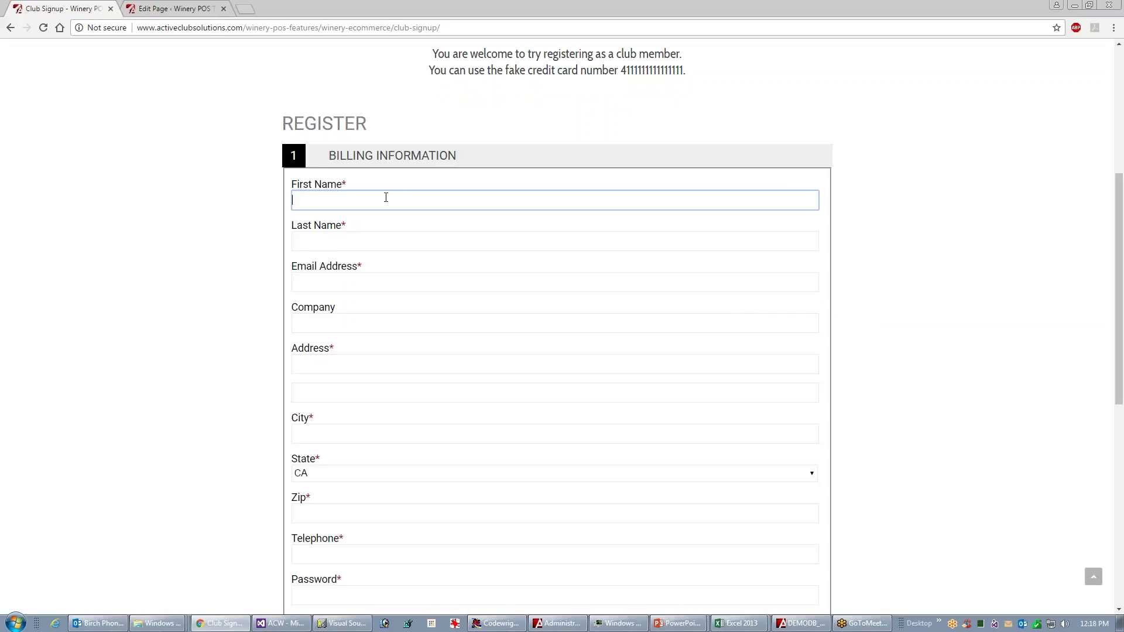
- Autofill the billing form from the saved contact and change the e-mail's user part to an unused value
{"action": "left_click_drag", "start_coordinate": [1119, 209], "coordinate": [1077, 329]}
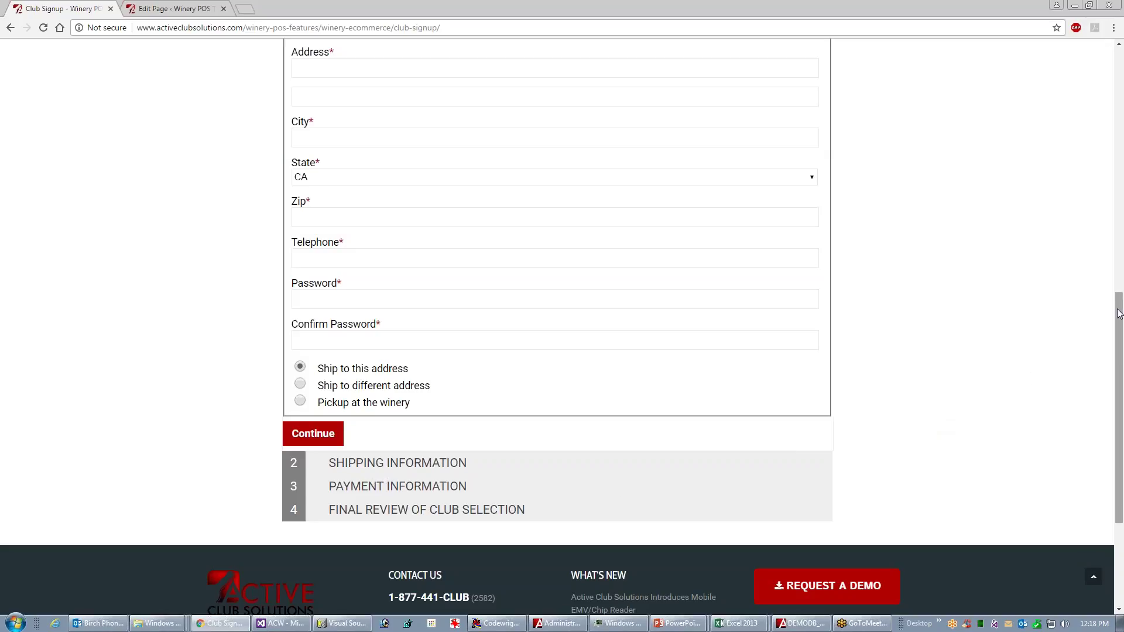
{"action": "left_click_drag", "start_coordinate": [1120, 312], "coordinate": [1120, 208]}
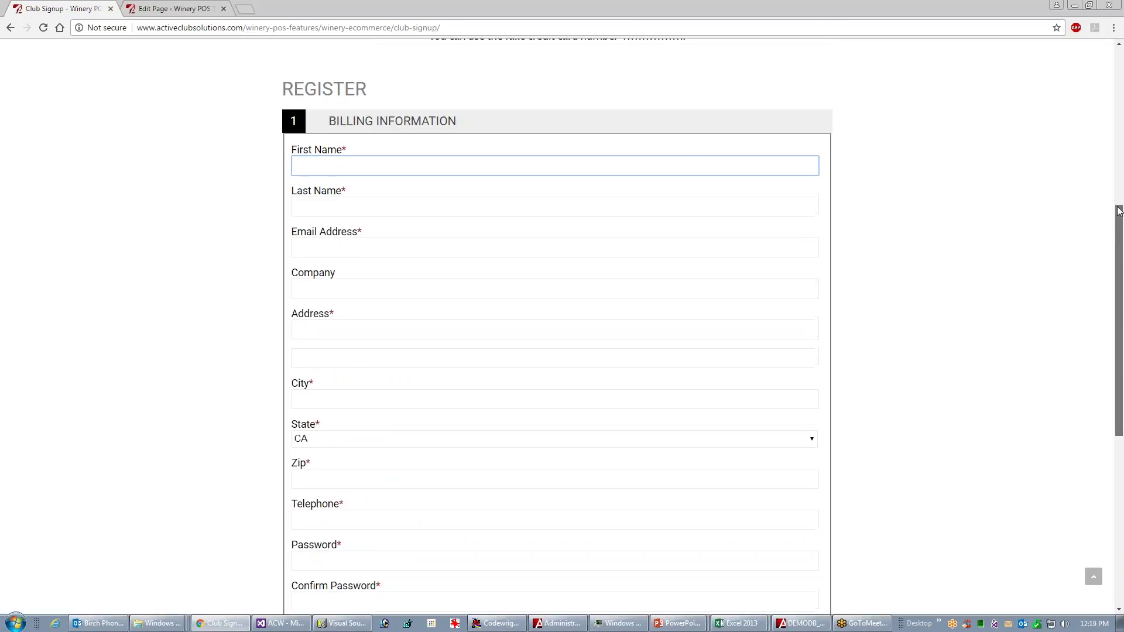
{"action": "left_click", "coordinate": [329, 165]}
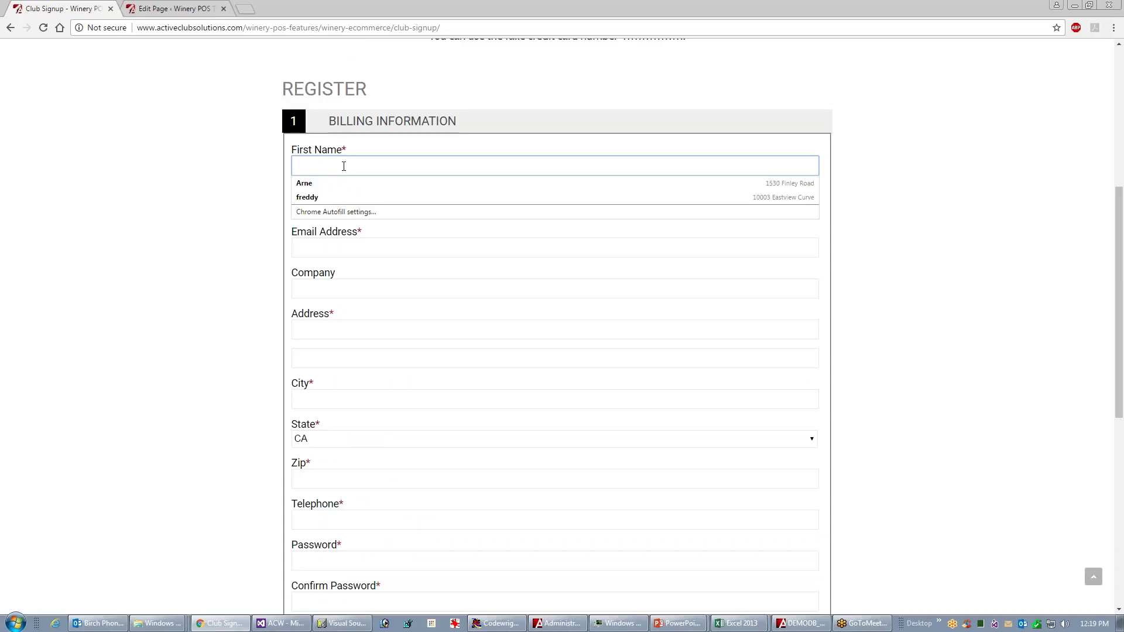
{"action": "left_click", "coordinate": [318, 184]}
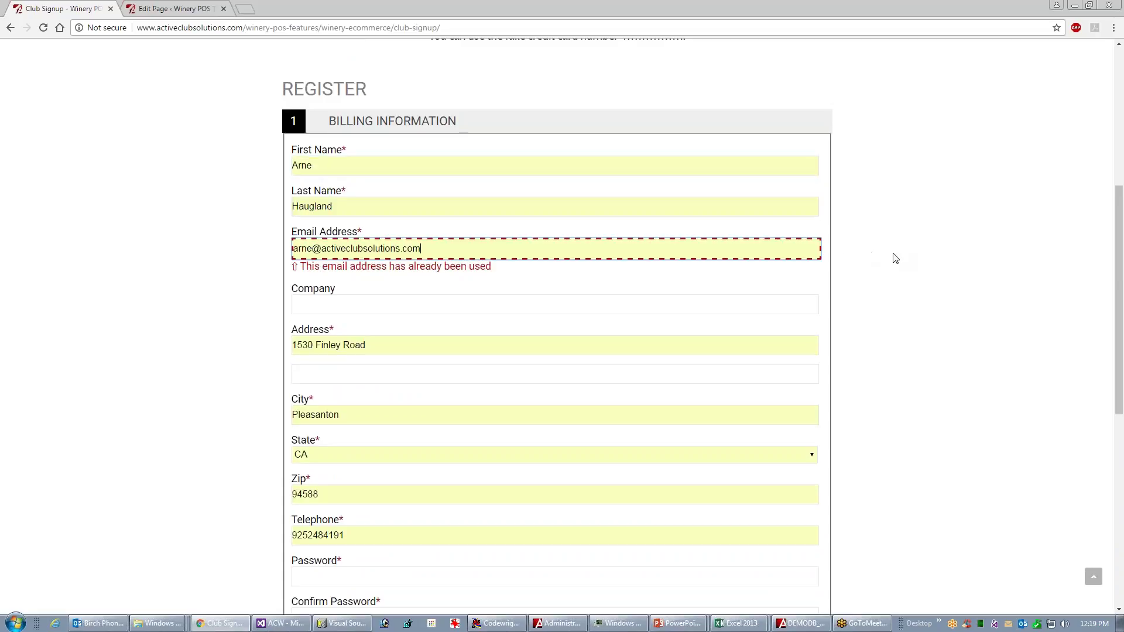
{"action": "double_click", "coordinate": [311, 249]}
{"action": "type", "text": "1765"}
{"action": "key", "text": "Tab"}
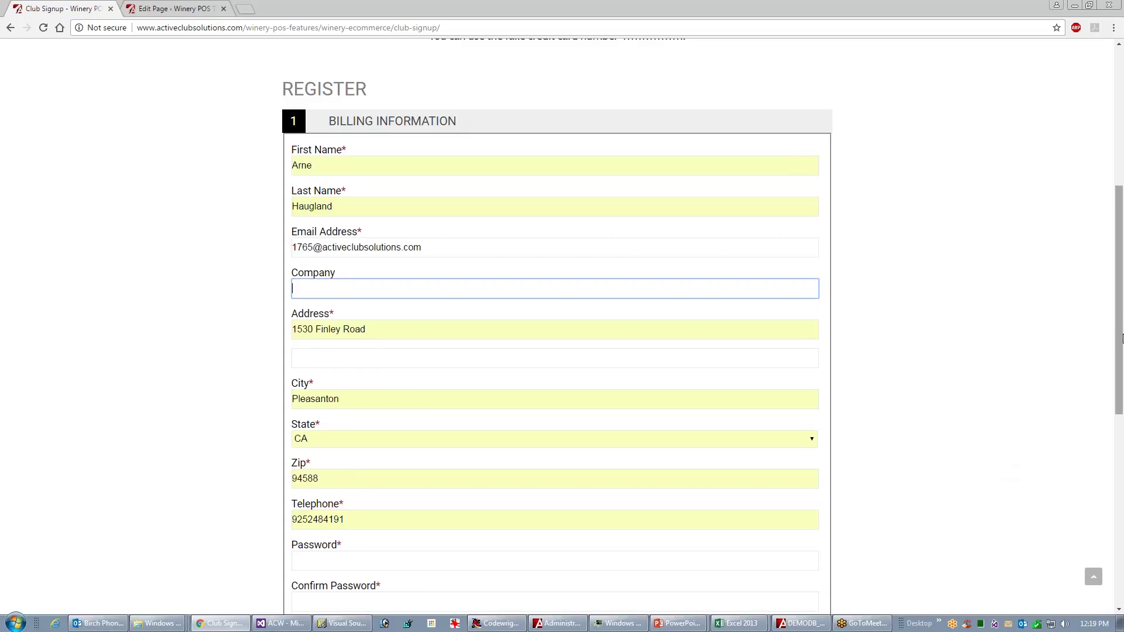
- Enter and confirm the account password, then submit billing information to reach shipping
{"action": "left_click_drag", "start_coordinate": [1117, 322], "coordinate": [1118, 387]}
{"action": "key", "text": "Tab"}
{"action": "key", "text": "Tab"}
{"action": "key", "text": "Tab"}
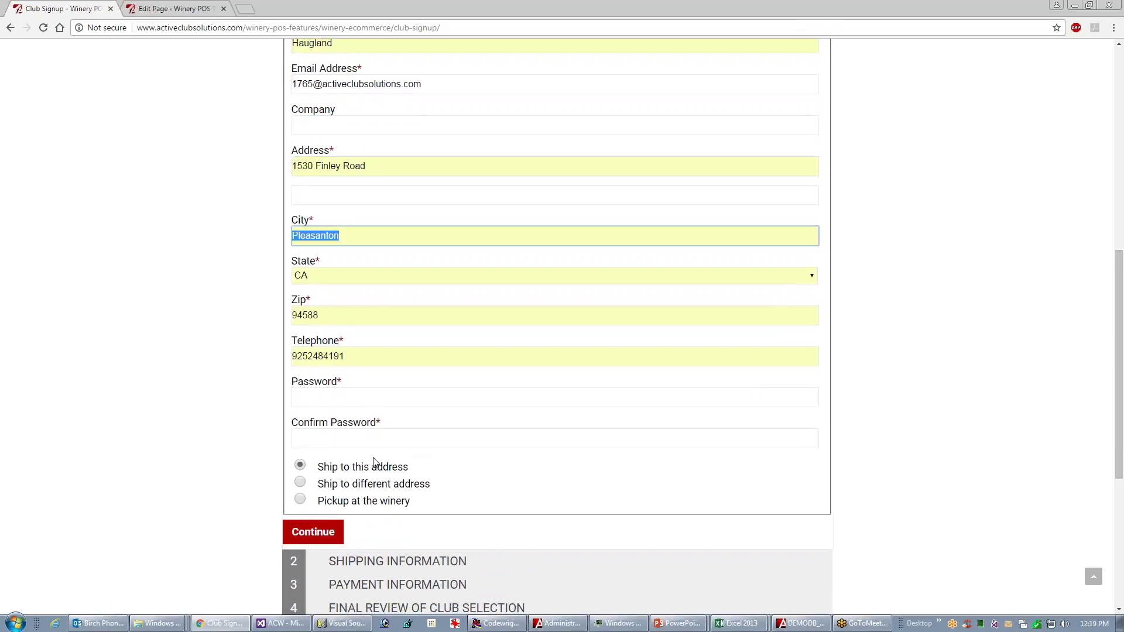
{"action": "left_click", "coordinate": [308, 527]}
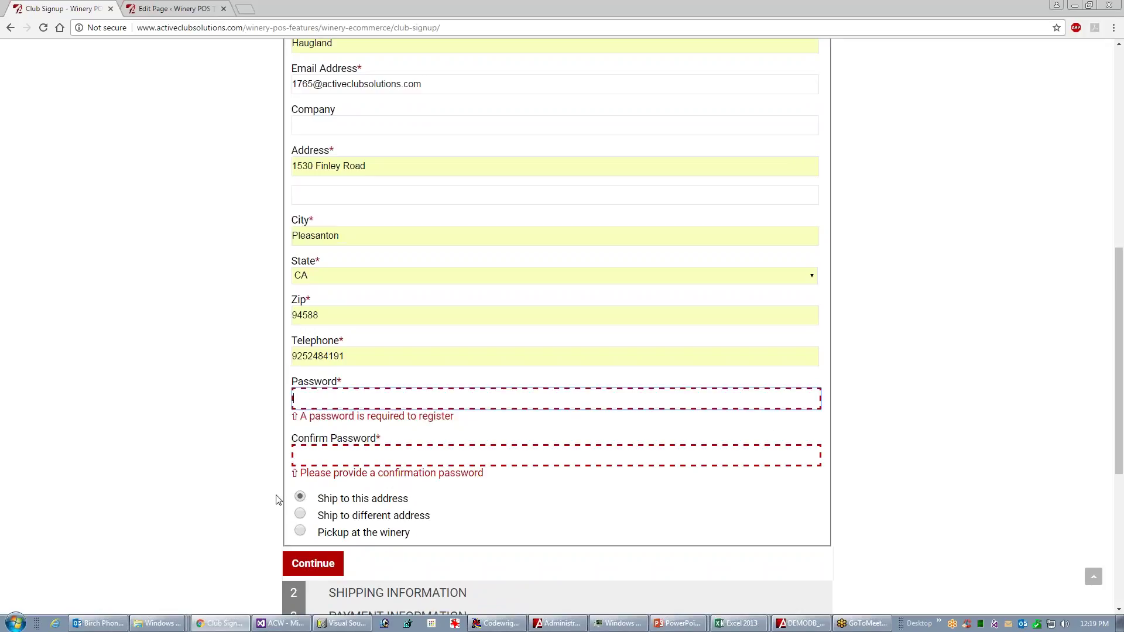
{"action": "type", "text": "pa••••••••"}
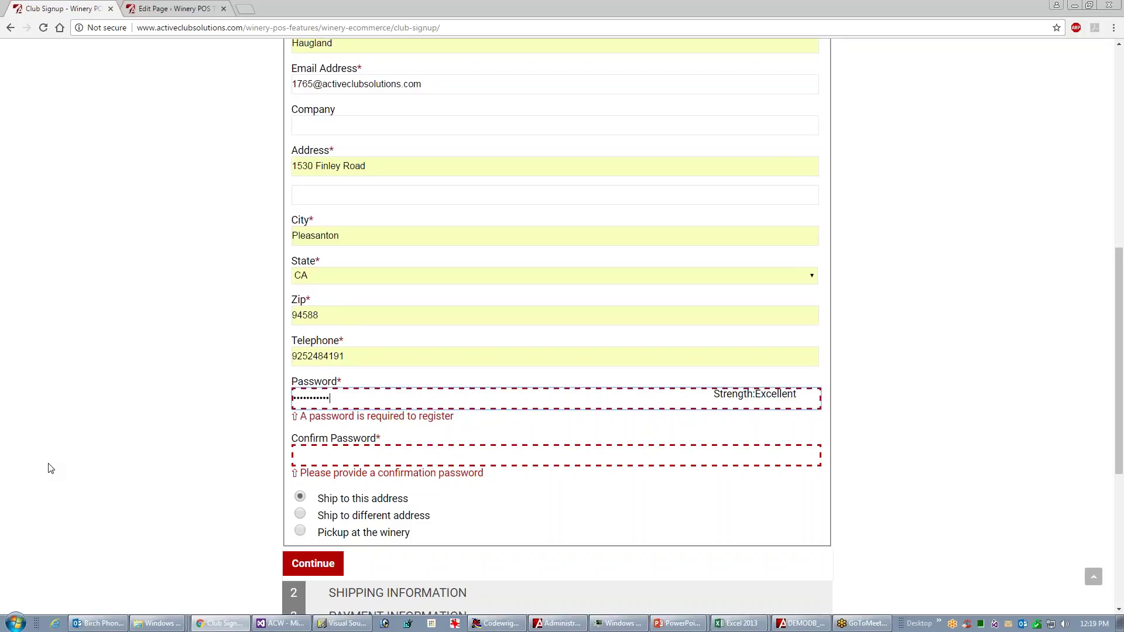
{"action": "key", "text": "BackSpace"}
{"action": "key", "text": "BackSpace"}
{"action": "key", "text": "BackSpace"}
{"action": "key", "text": "BackSpace"}
{"action": "key", "text": "BackSpace"}
{"action": "key", "text": "BackSpace"}
{"action": "key", "text": "BackSpace"}
{"action": "key", "text": "Tab"}
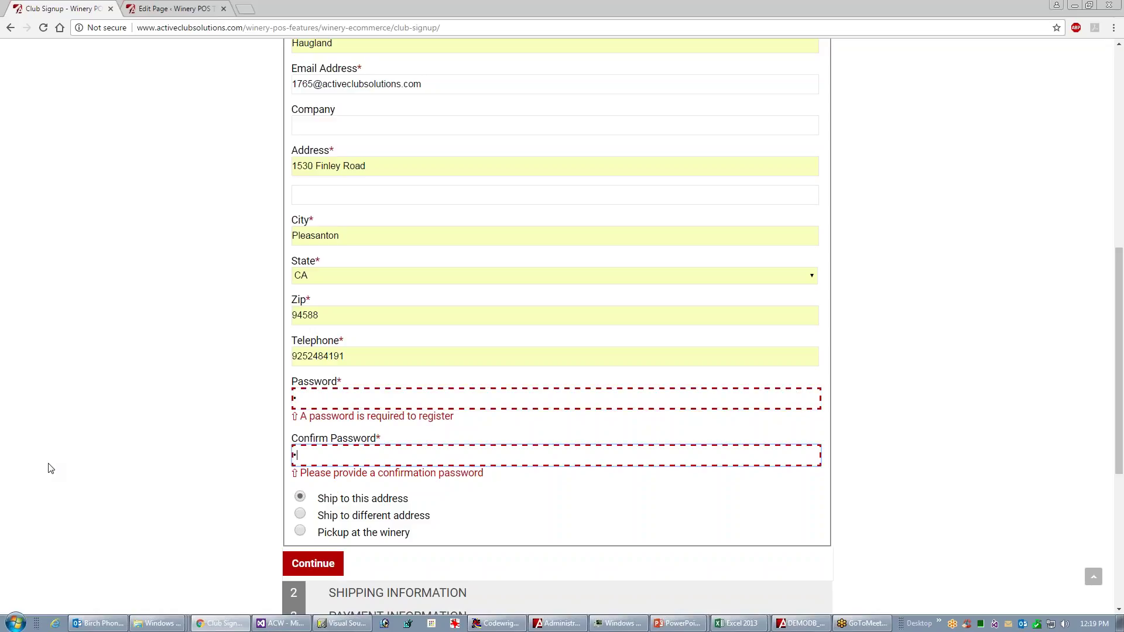
{"action": "left_click", "coordinate": [298, 563]}
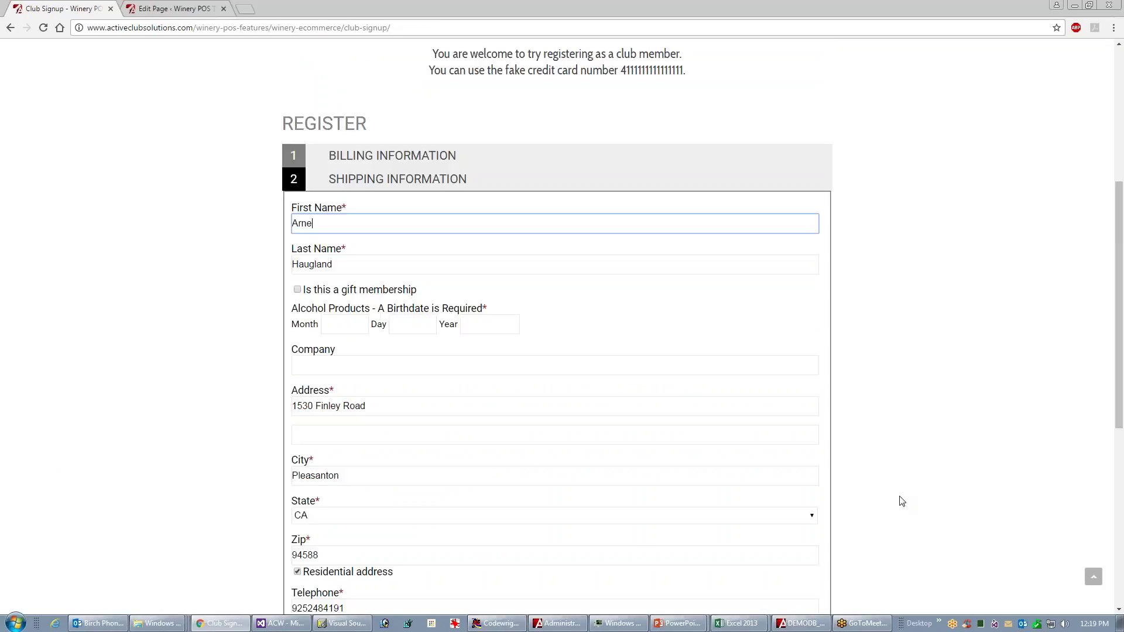
{"action": "left_click", "coordinate": [342, 323]}
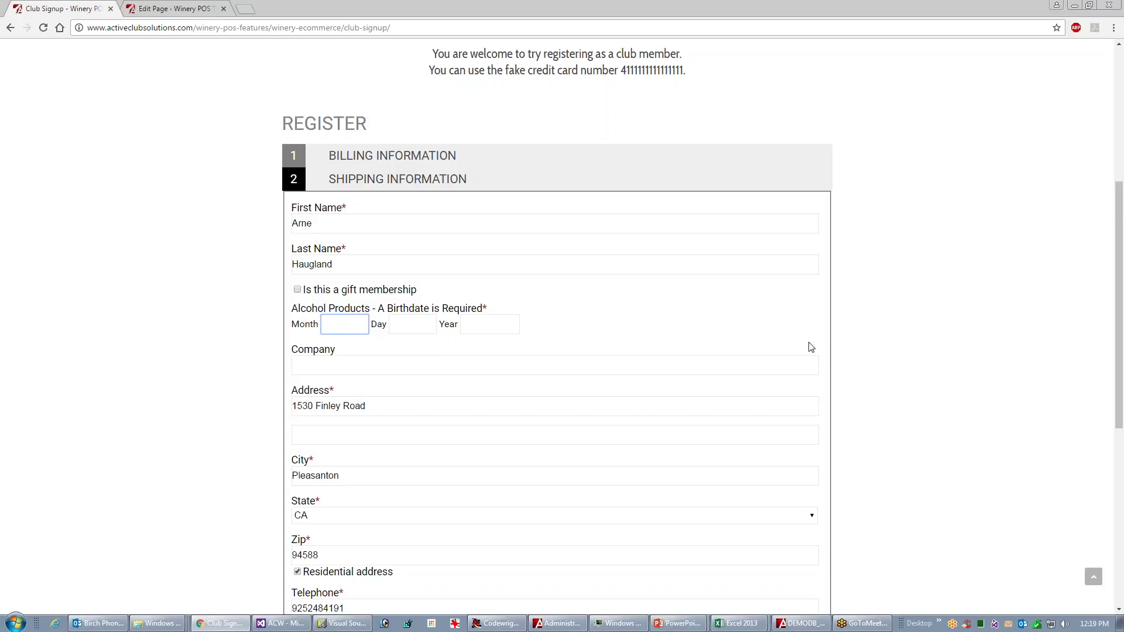
{"action": "type", "text": "1"}
{"action": "key", "text": "Tab"}
{"action": "type", "text": "6"}
{"action": "key", "text": "Tab"}
{"action": "key", "text": "Tab"}
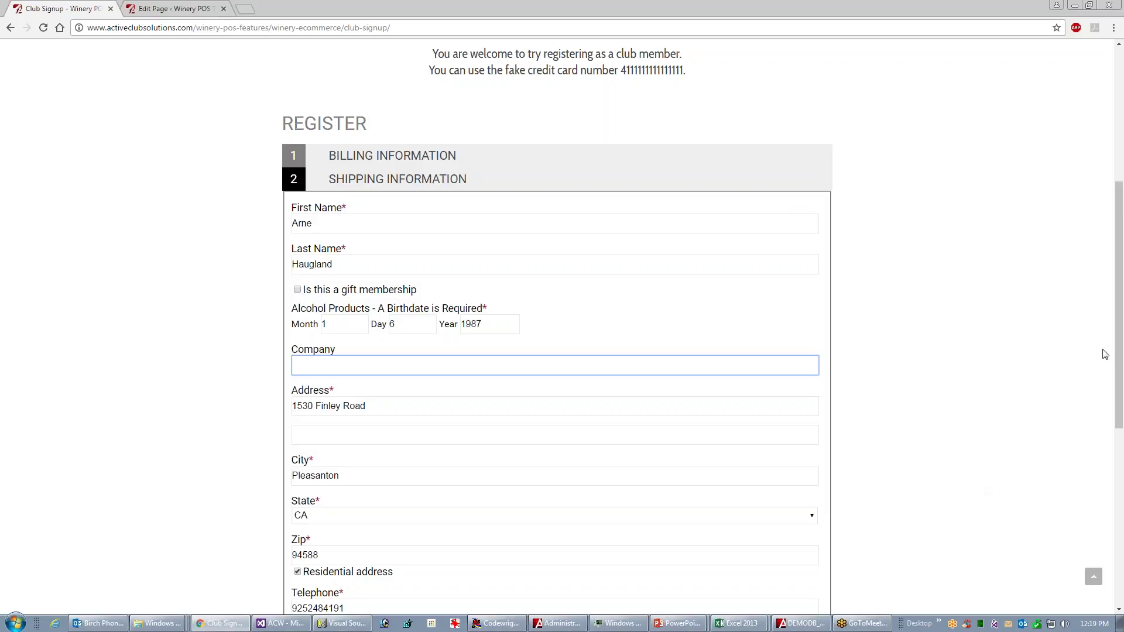
{"action": "left_click_drag", "start_coordinate": [1113, 349], "coordinate": [1121, 391]}
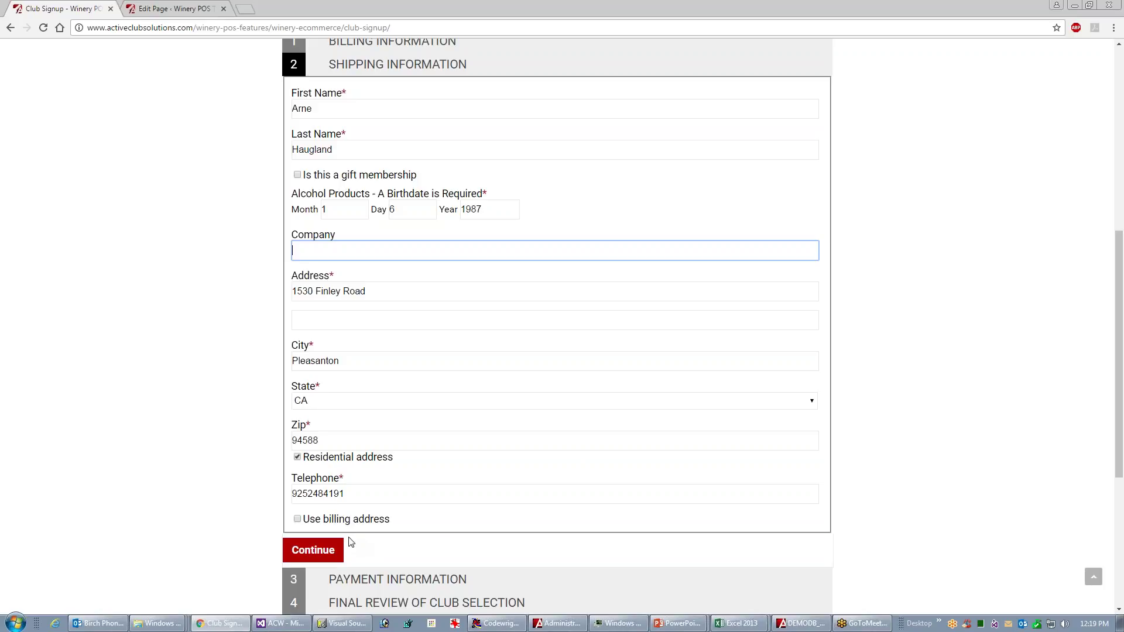
- Enter the payment card with expiry year 19, correct the card number, and resubmit
{"action": "left_click", "coordinate": [327, 548]}
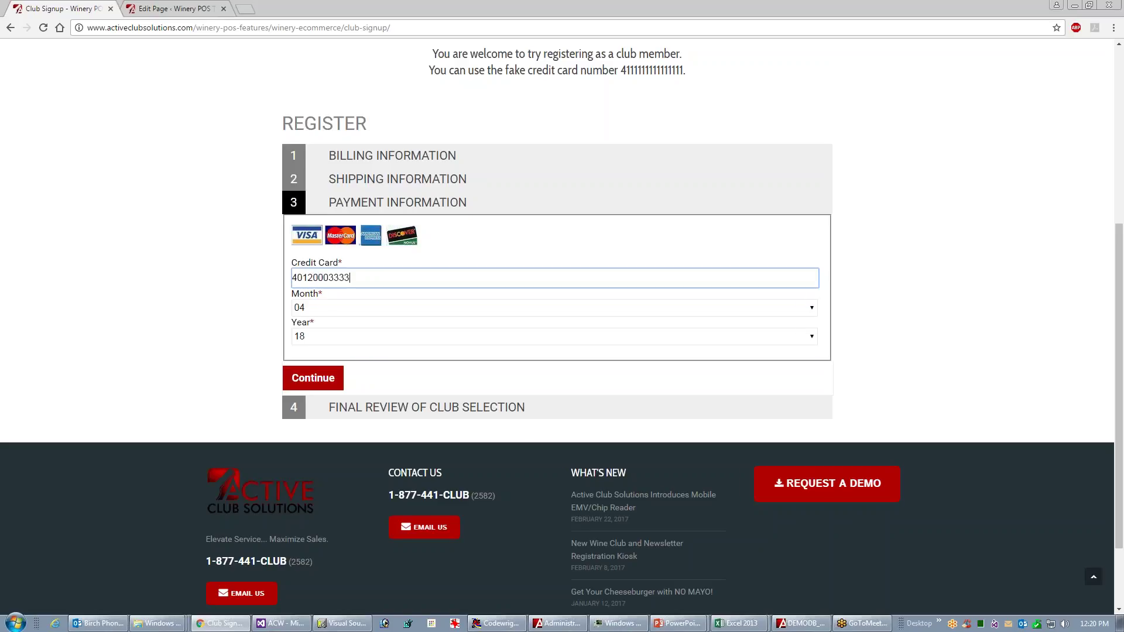
{"action": "left_click", "coordinate": [812, 336]}
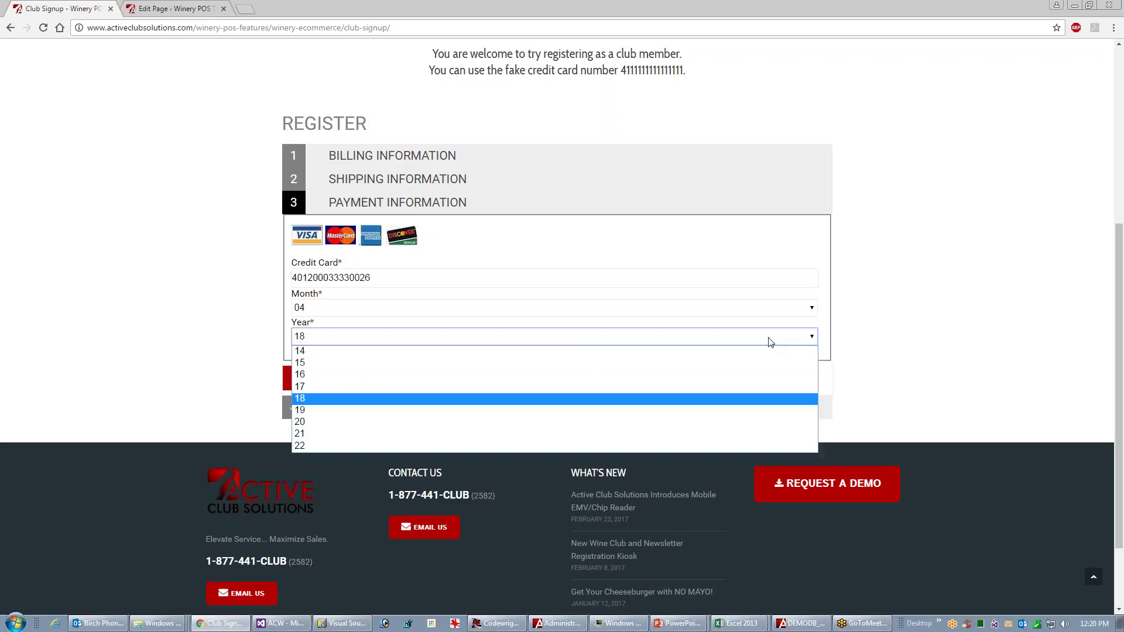
{"action": "left_click", "coordinate": [302, 412]}
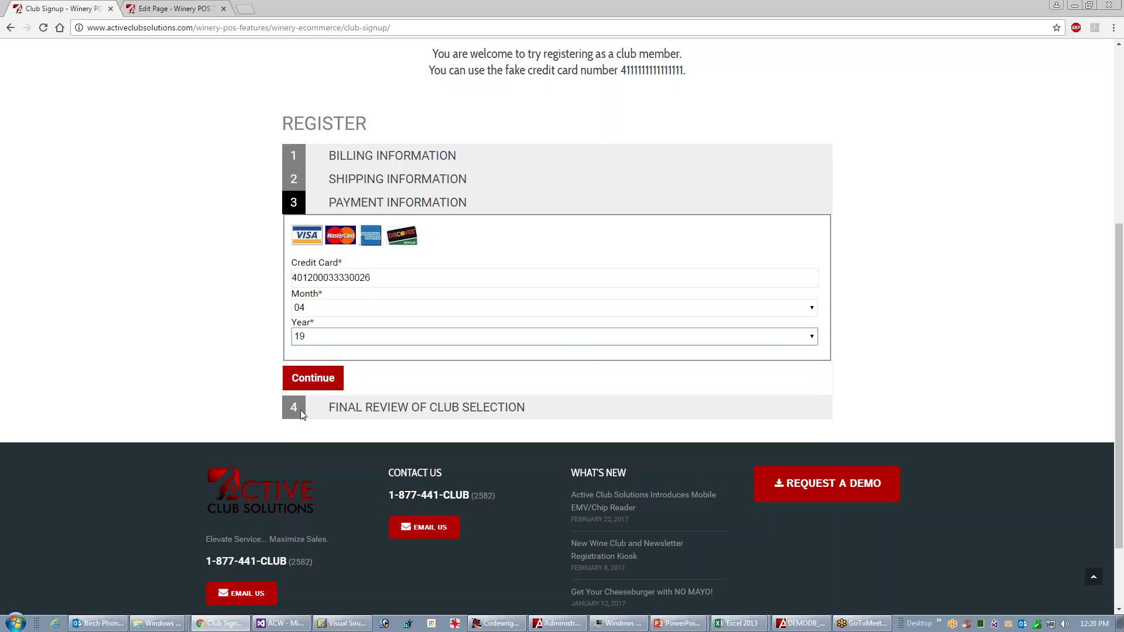
{"action": "left_click", "coordinate": [313, 378]}
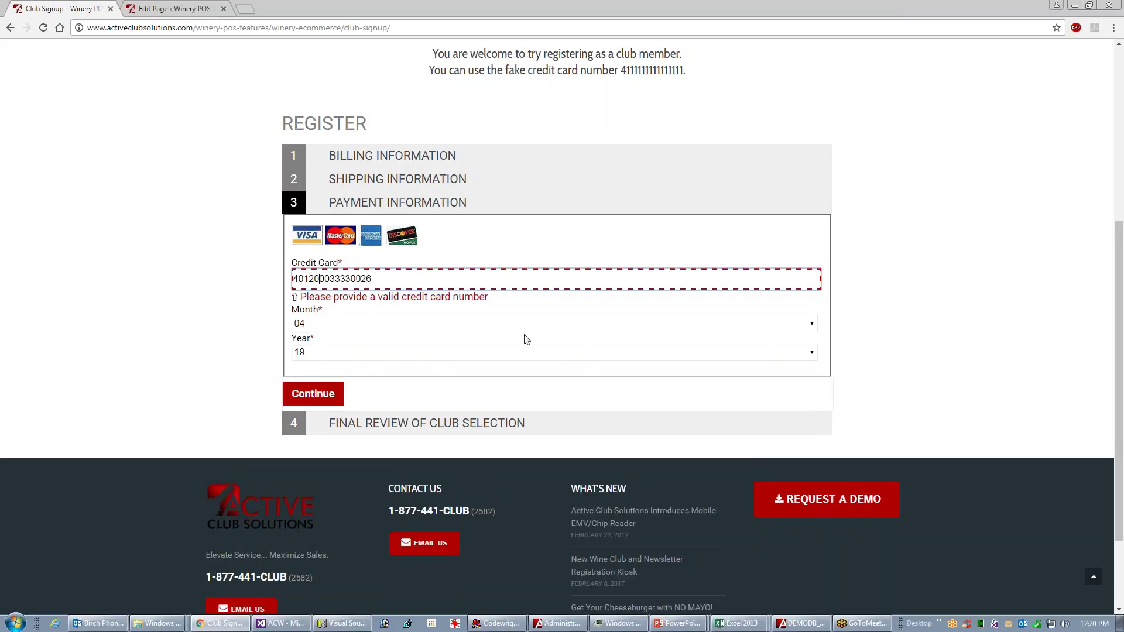
{"action": "type", "text": "0"}
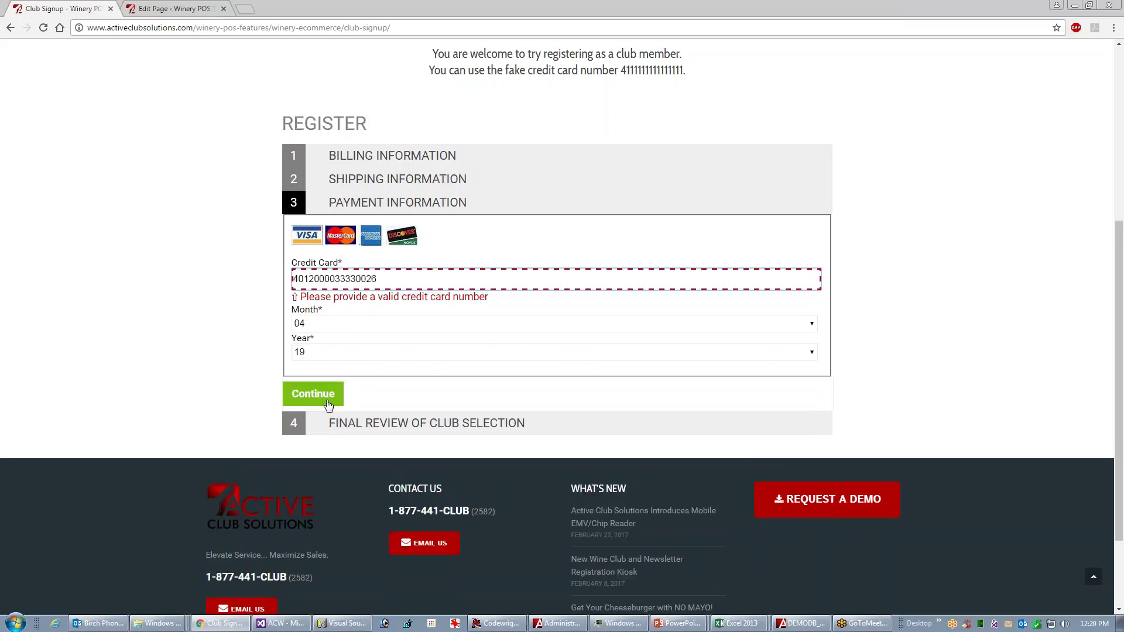
{"action": "left_click", "coordinate": [328, 404]}
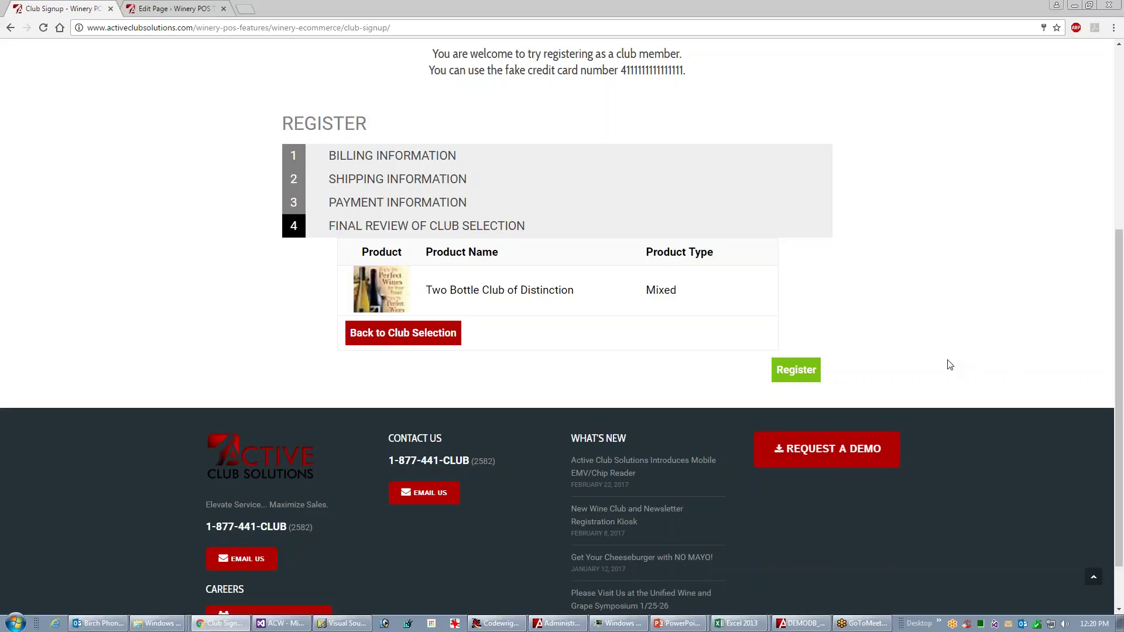
- Register the Two Bottle club membership and dismiss the Welcome to Demo Winery message
{"action": "left_click", "coordinate": [796, 372]}
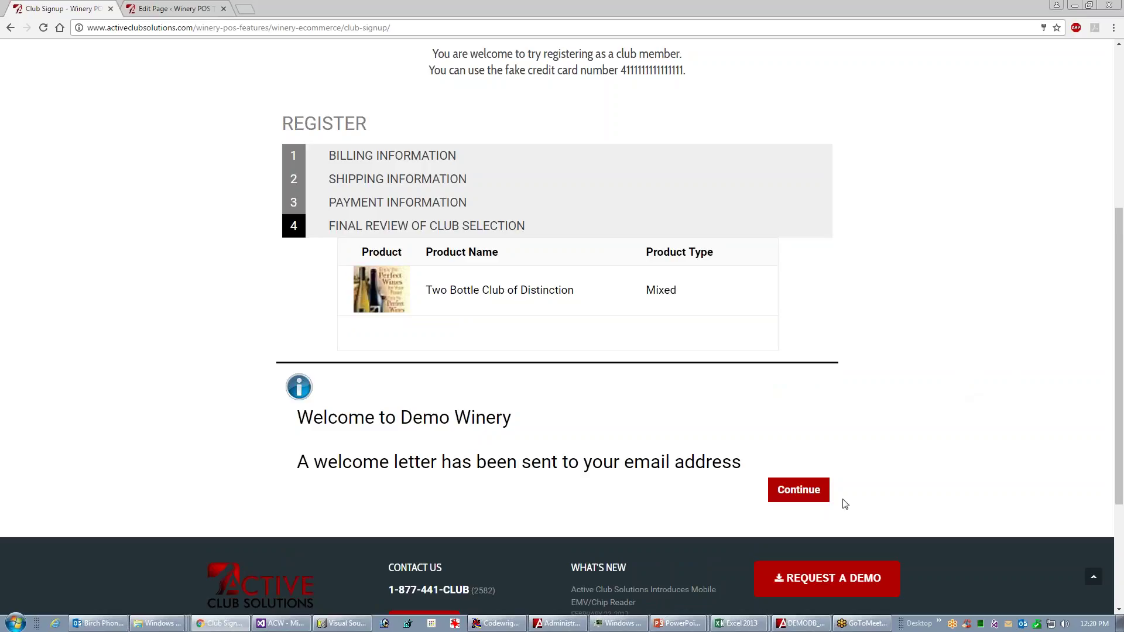
{"action": "left_click", "coordinate": [801, 494]}
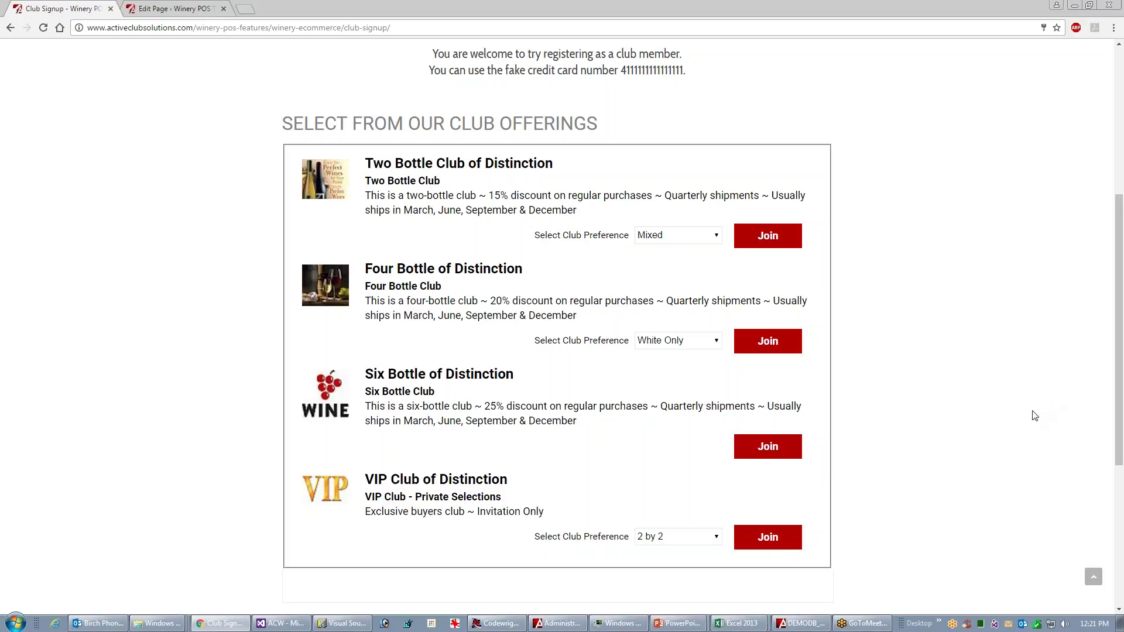
- In Active Club Manager, refresh the customer search and open the new member's record
{"action": "key", "text": "alt+Tab"}
{"action": "key", "text": "alt+Tab"}
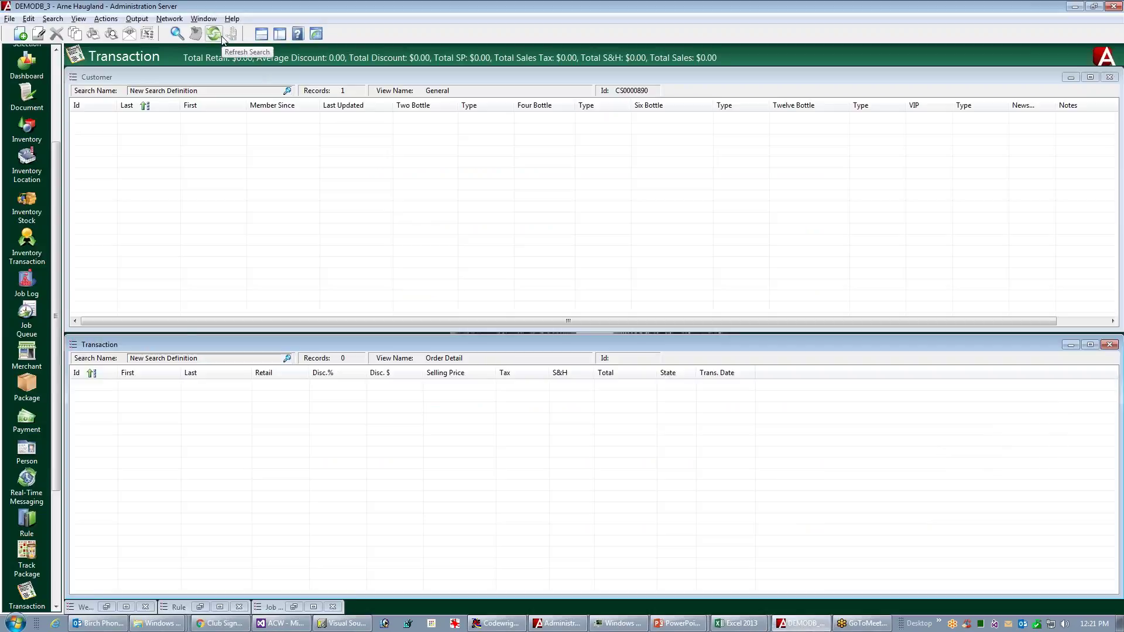
{"action": "left_click", "coordinate": [494, 171]}
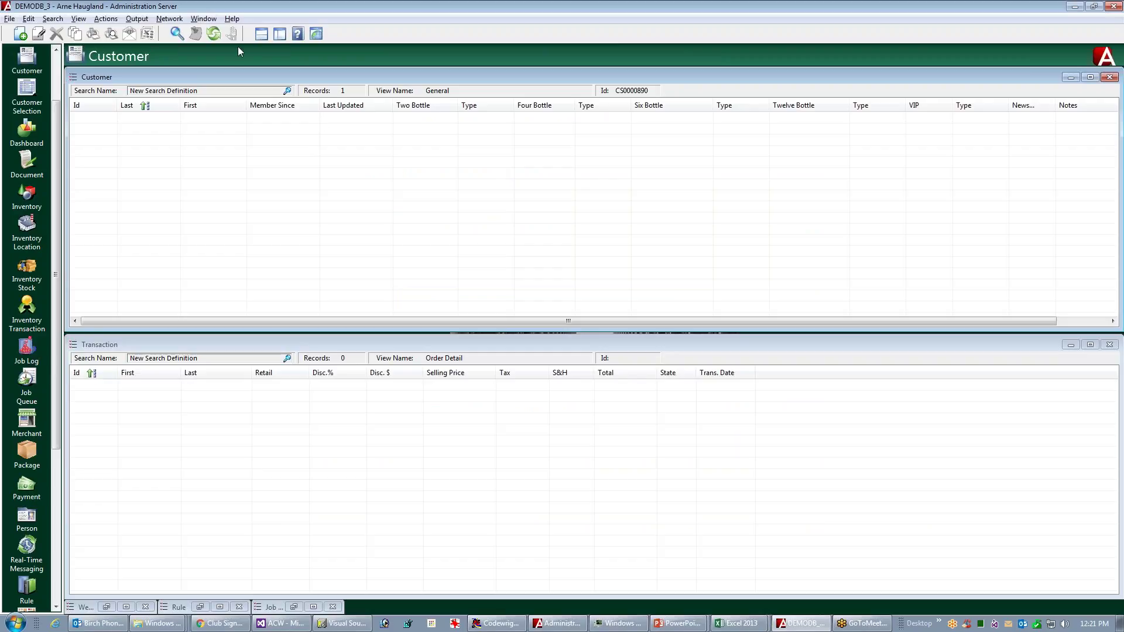
{"action": "left_click", "coordinate": [215, 35]}
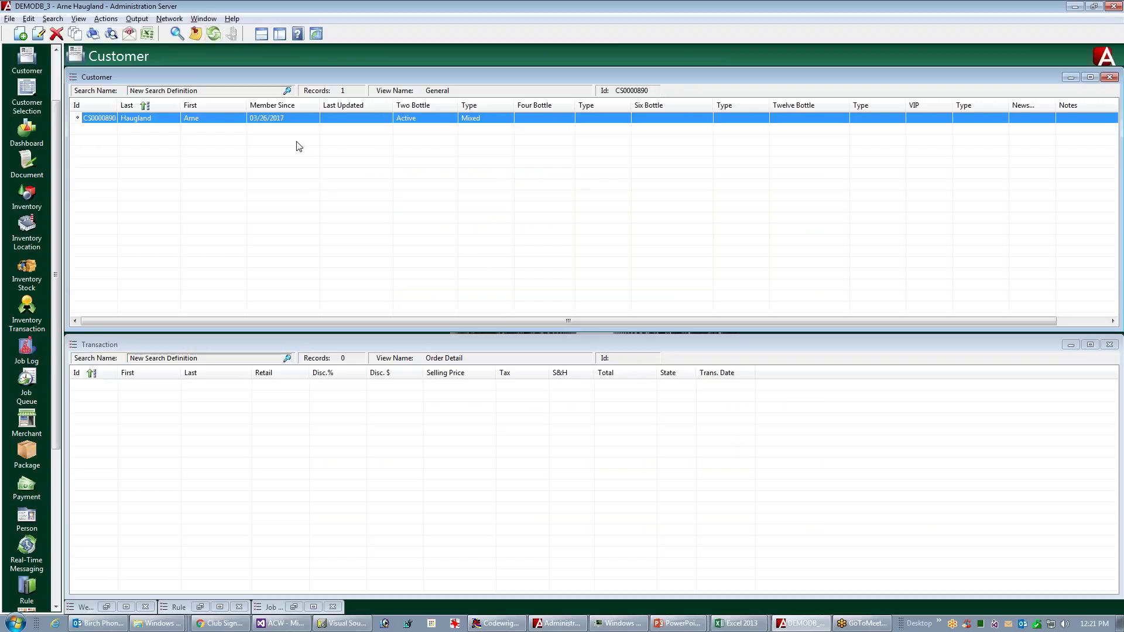
{"action": "double_click", "coordinate": [290, 117]}
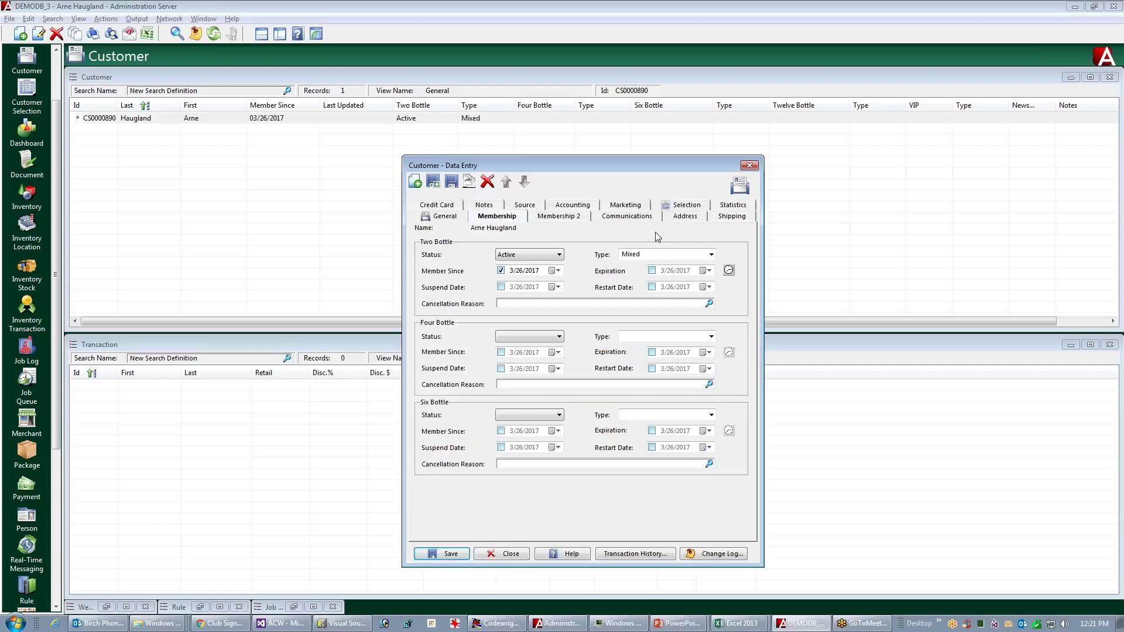
- Review the member's stored card and general details, close the record, and return to Chrome
{"action": "left_click", "coordinate": [424, 206]}
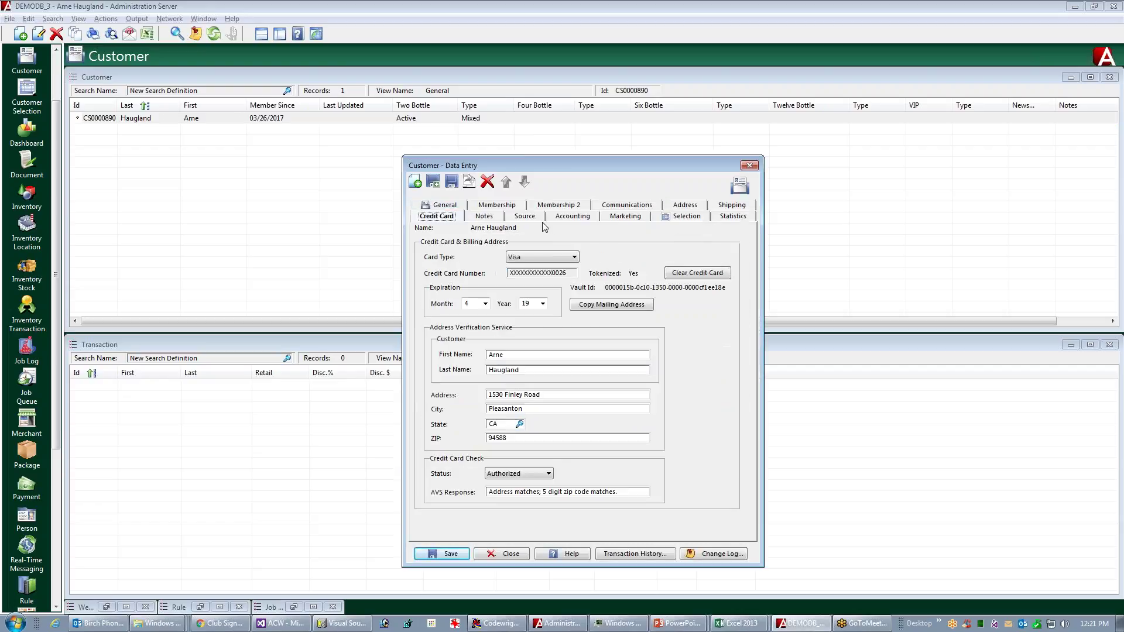
{"action": "left_click", "coordinate": [439, 205]}
{"action": "left_click", "coordinate": [502, 553]}
{"action": "key", "text": "alt+Tab"}
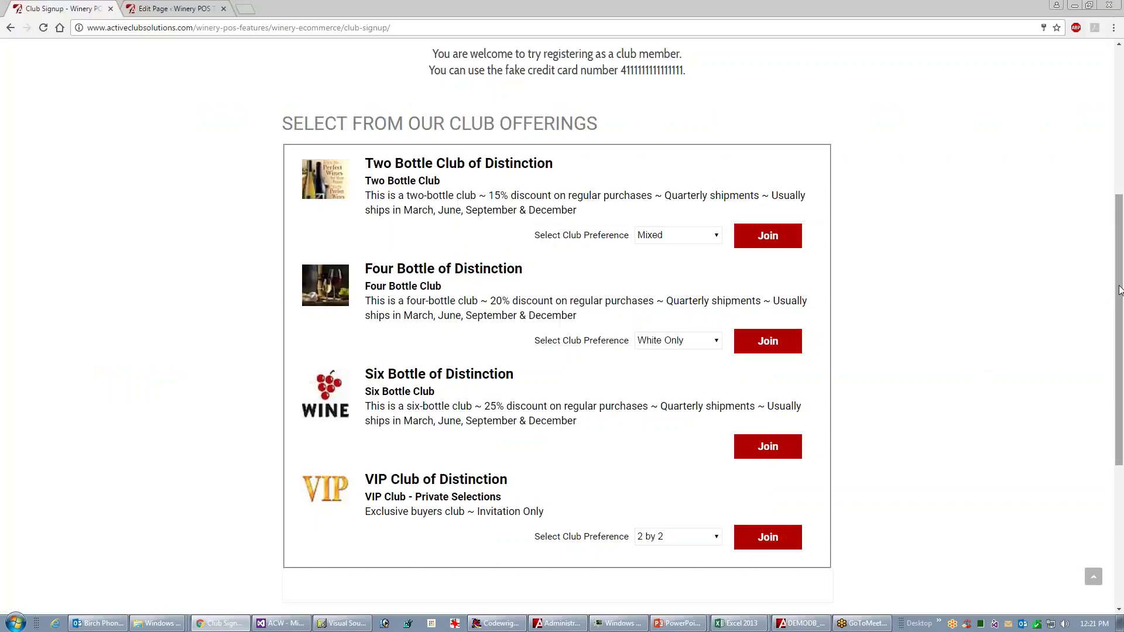
- Open Online Store Design 2 and view the Merlot, 2010 product details
{"action": "left_click_drag", "start_coordinate": [1118, 291], "coordinate": [1080, 118]}
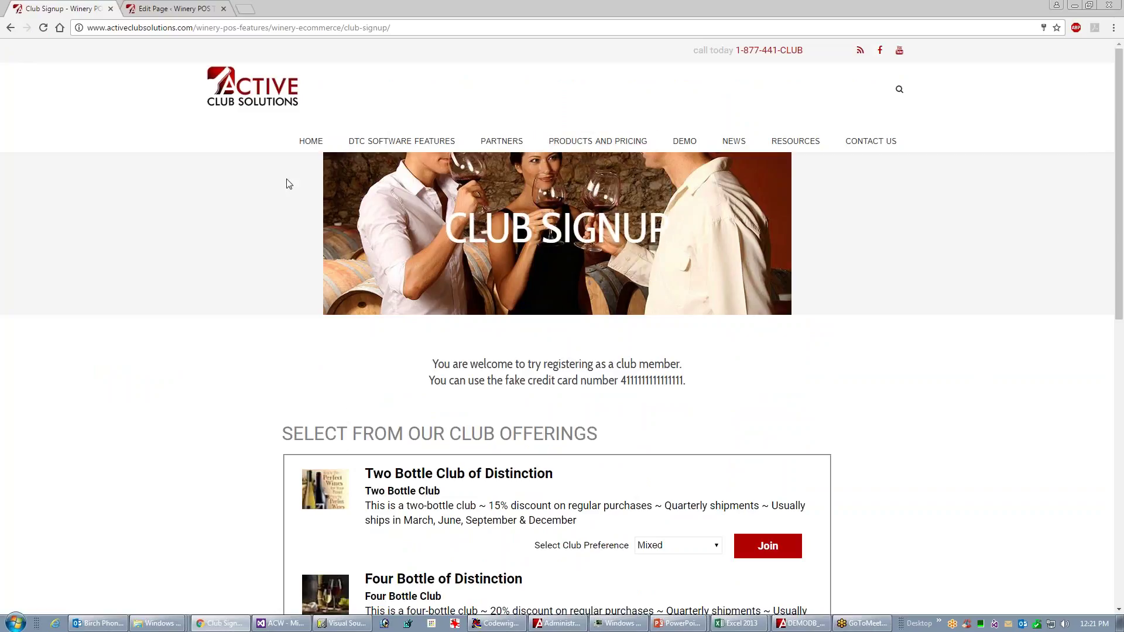
{"action": "left_click", "coordinate": [10, 28]}
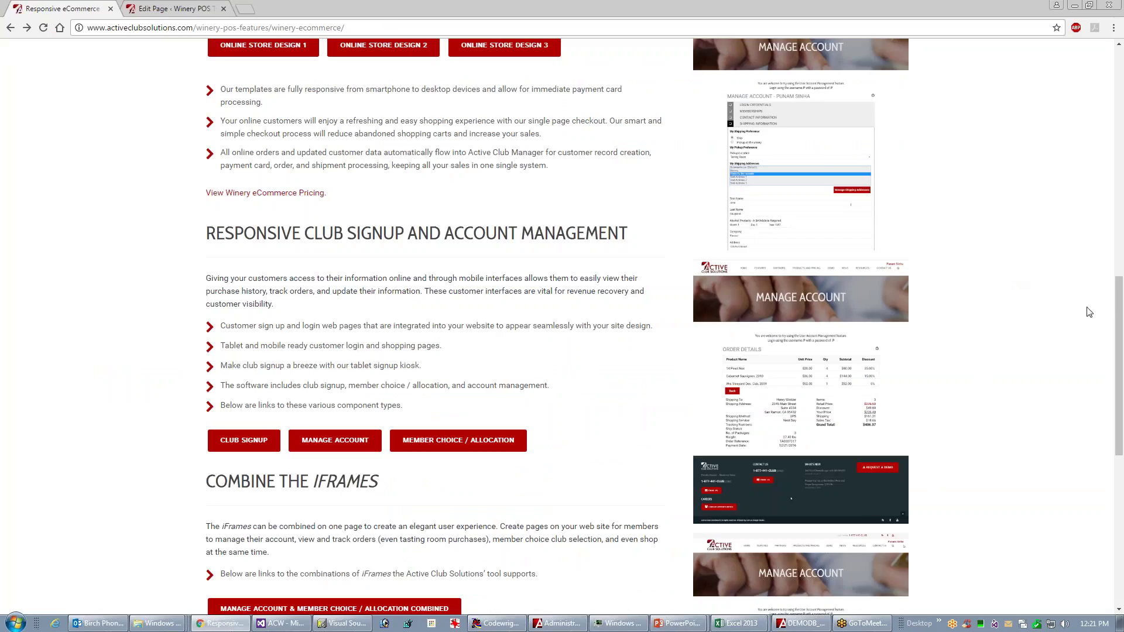
{"action": "scroll", "coordinate": [1104, 264], "scroll_direction": "up", "scroll_amount": 3}
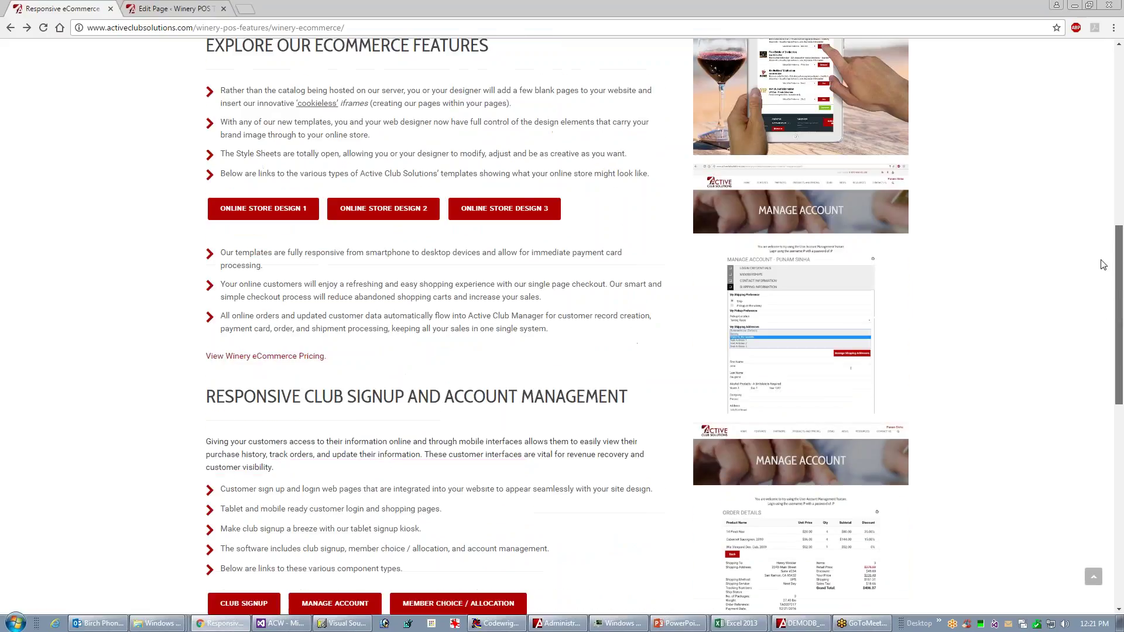
{"action": "scroll", "coordinate": [1103, 265], "scroll_direction": "up", "scroll_amount": 3}
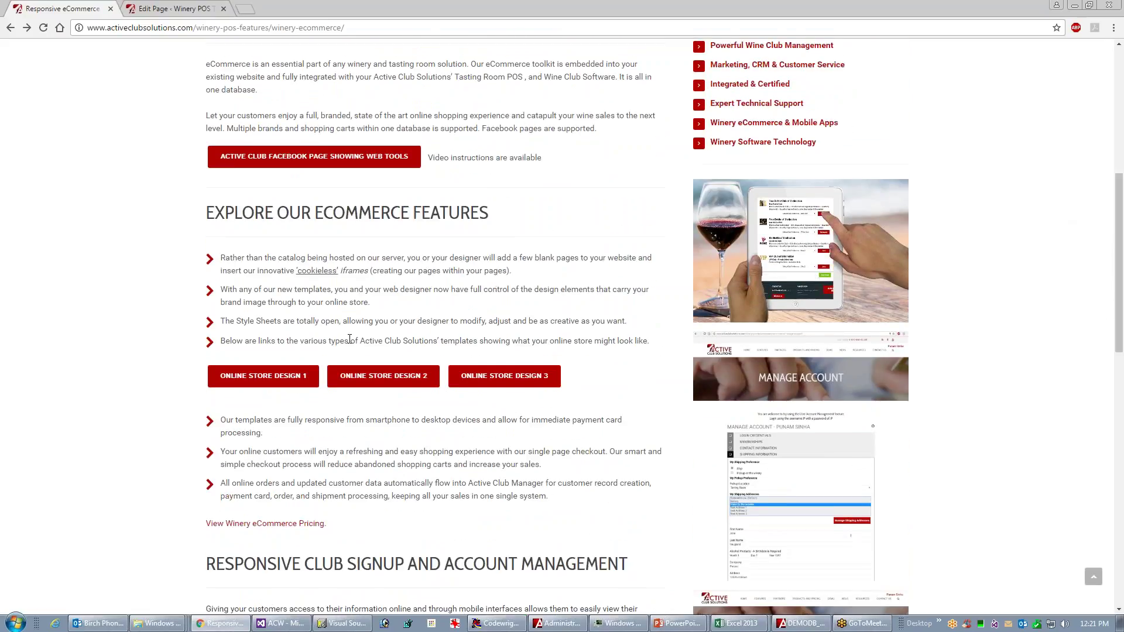
{"action": "left_click", "coordinate": [386, 383]}
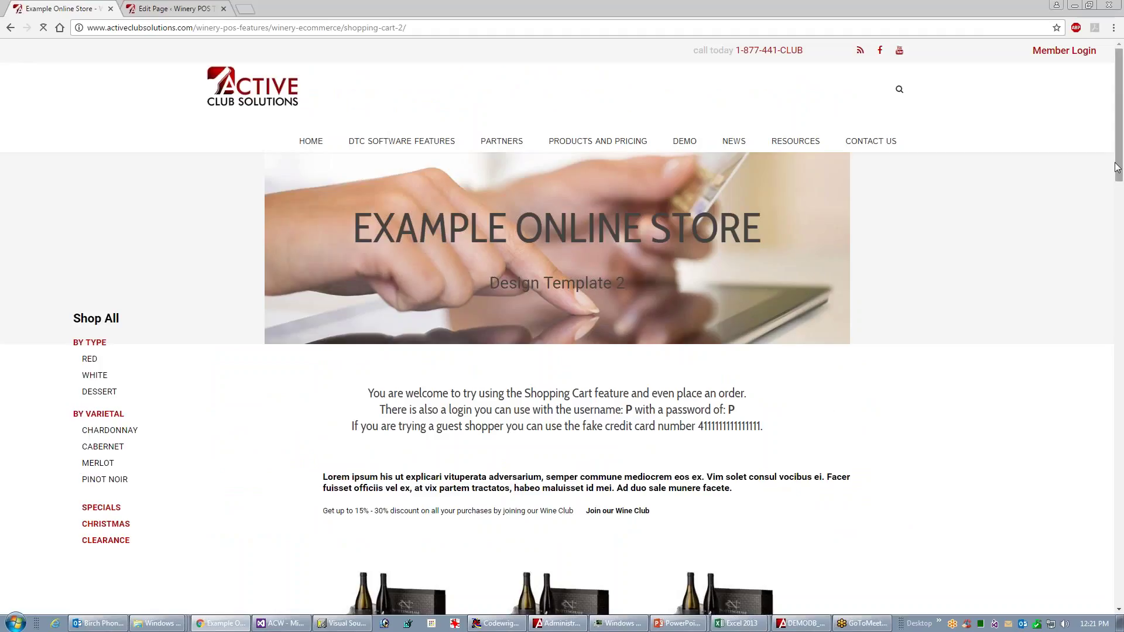
{"action": "left_click_drag", "start_coordinate": [1120, 165], "coordinate": [1067, 364]}
{"action": "left_click", "coordinate": [569, 334]}
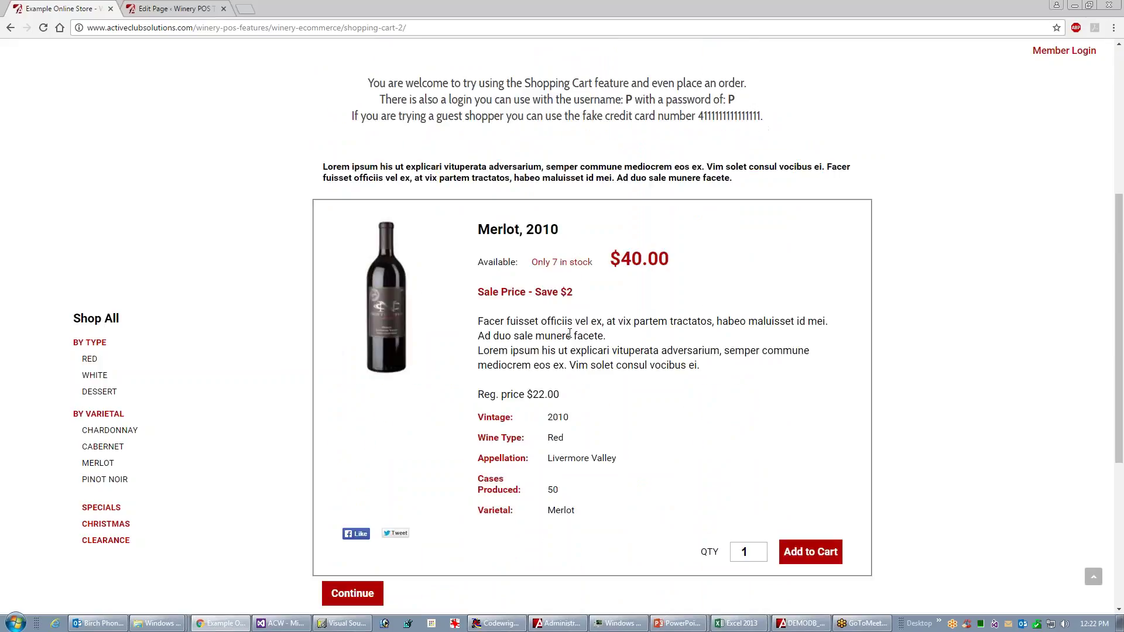
{"action": "left_click", "coordinate": [351, 593]}
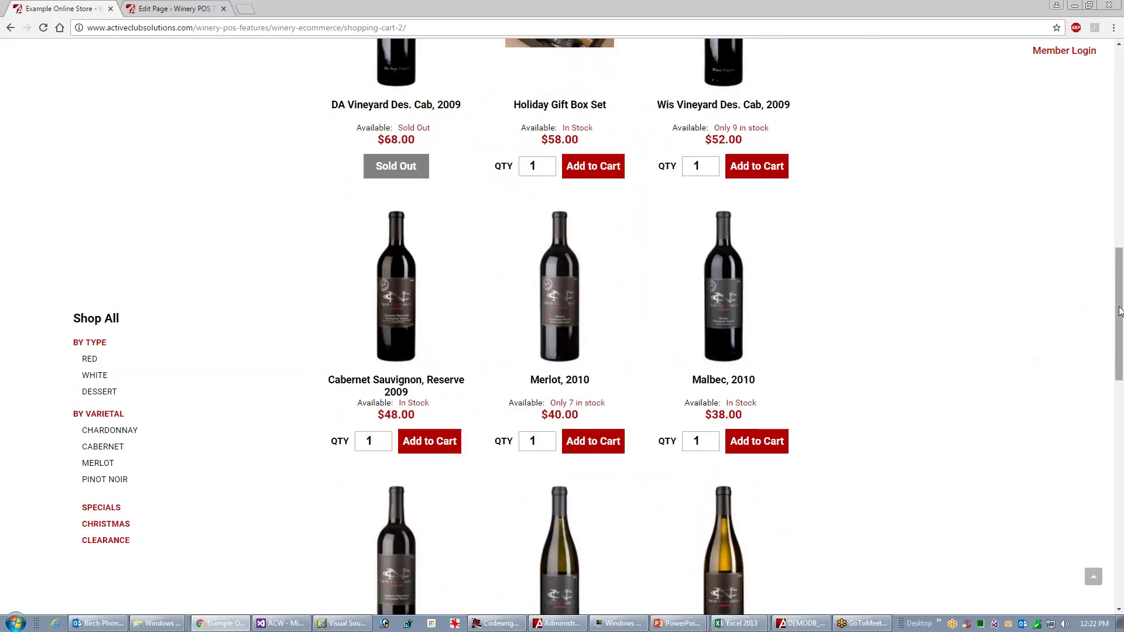
- Join the Two Bottle Club with Red Only from Join our Wine Club, then continue shopping
{"action": "left_click_drag", "start_coordinate": [1118, 312], "coordinate": [1115, 215]}
{"action": "scroll", "coordinate": [674, 178], "scroll_direction": "up", "scroll_amount": 1}
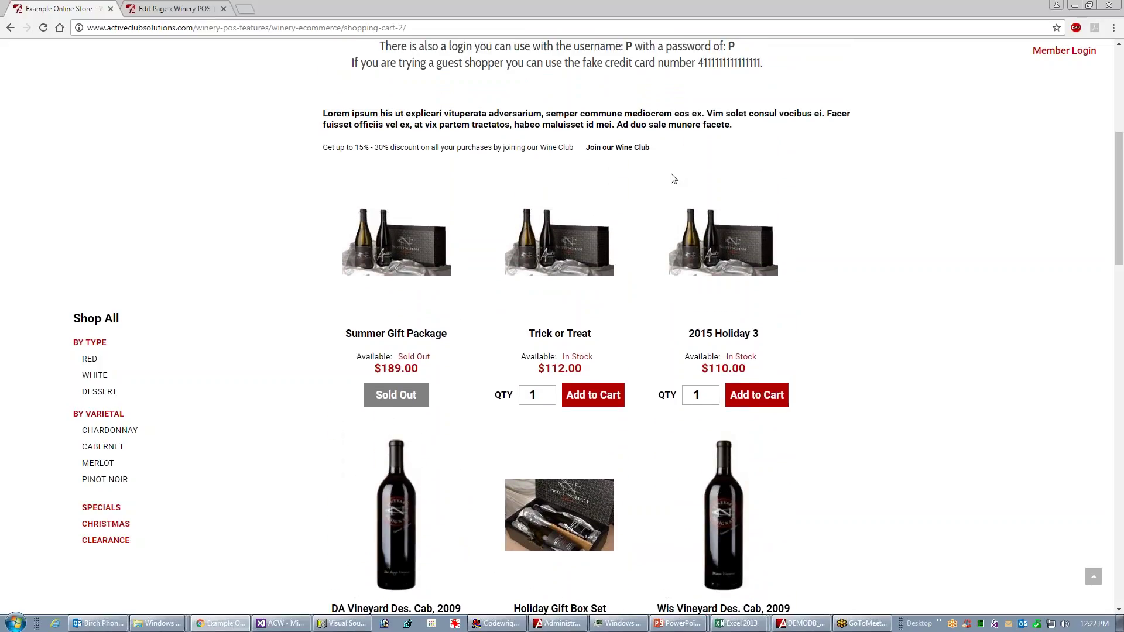
{"action": "left_click", "coordinate": [627, 149]}
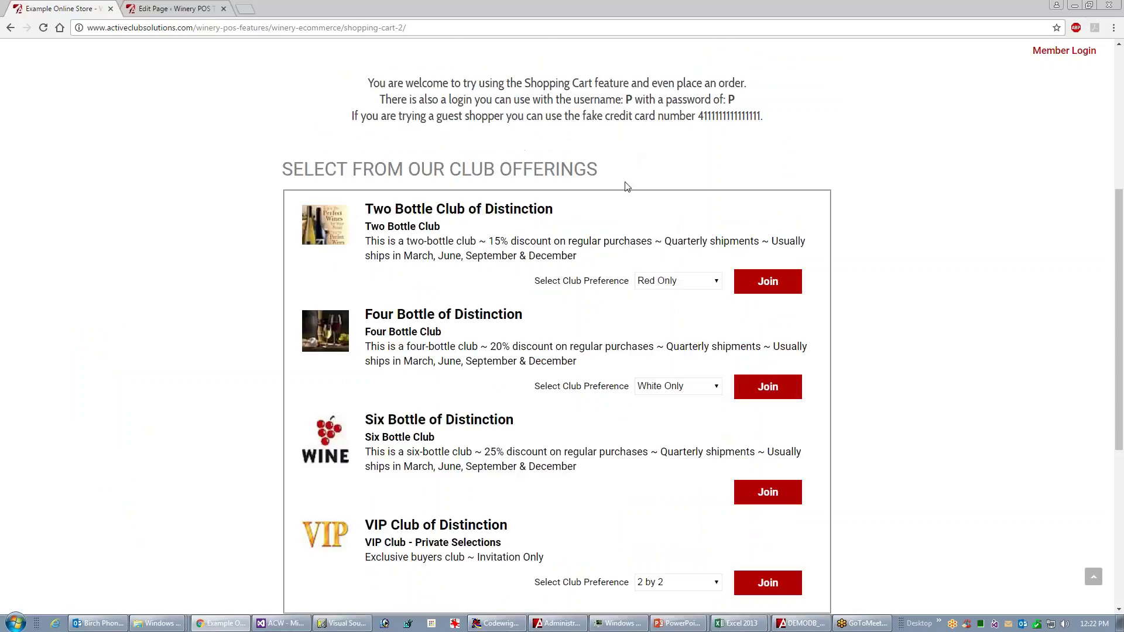
{"action": "left_click_drag", "start_coordinate": [1119, 251], "coordinate": [1123, 287]}
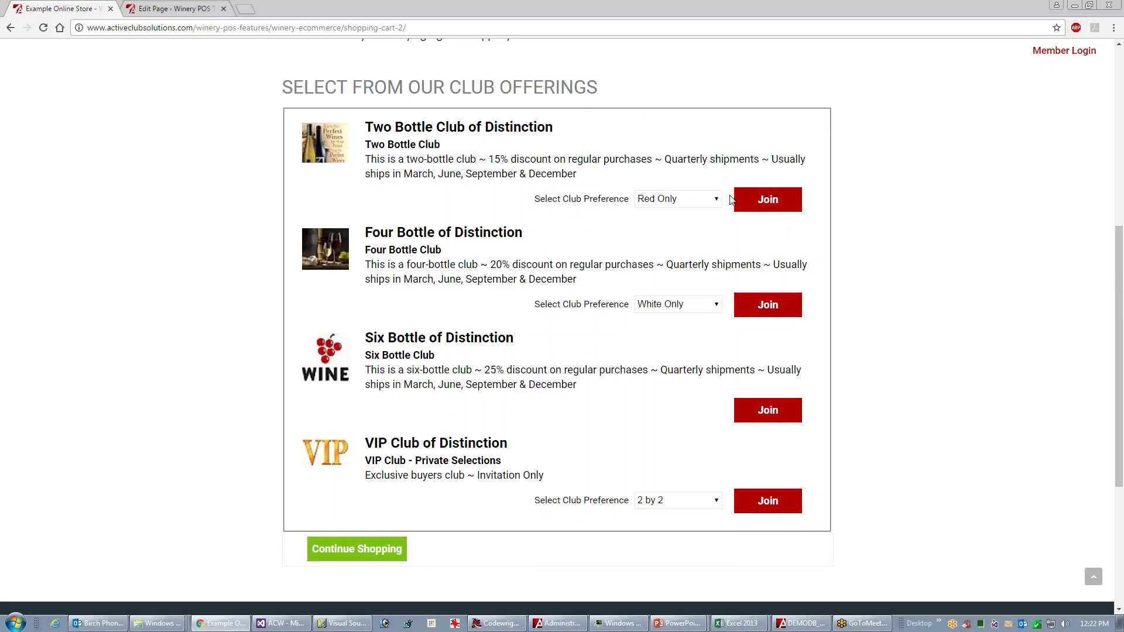
{"action": "left_click", "coordinate": [780, 206]}
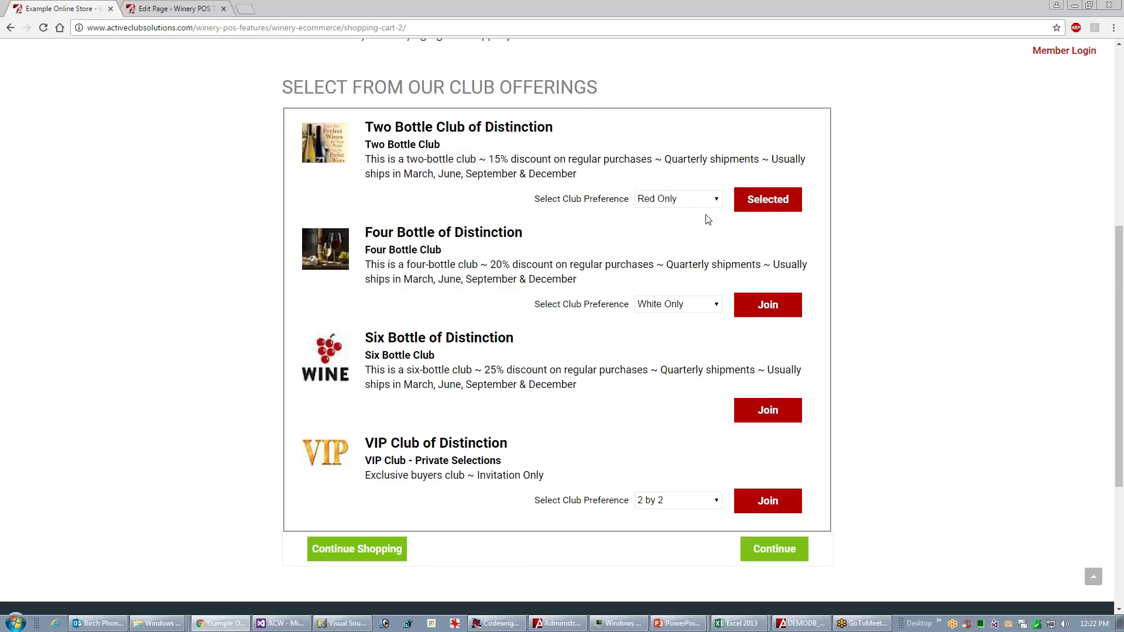
{"action": "left_click", "coordinate": [340, 555]}
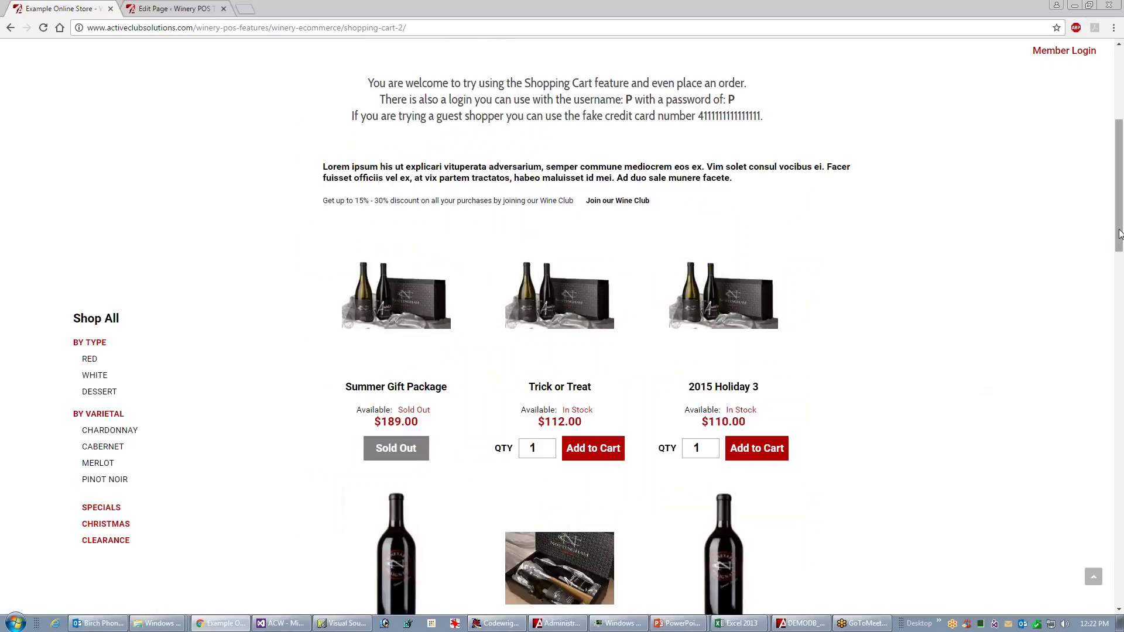
- Add Merlot 2010 and Malbec 2010 to the cart and view the cart
{"action": "left_click_drag", "start_coordinate": [1122, 233], "coordinate": [1086, 350]}
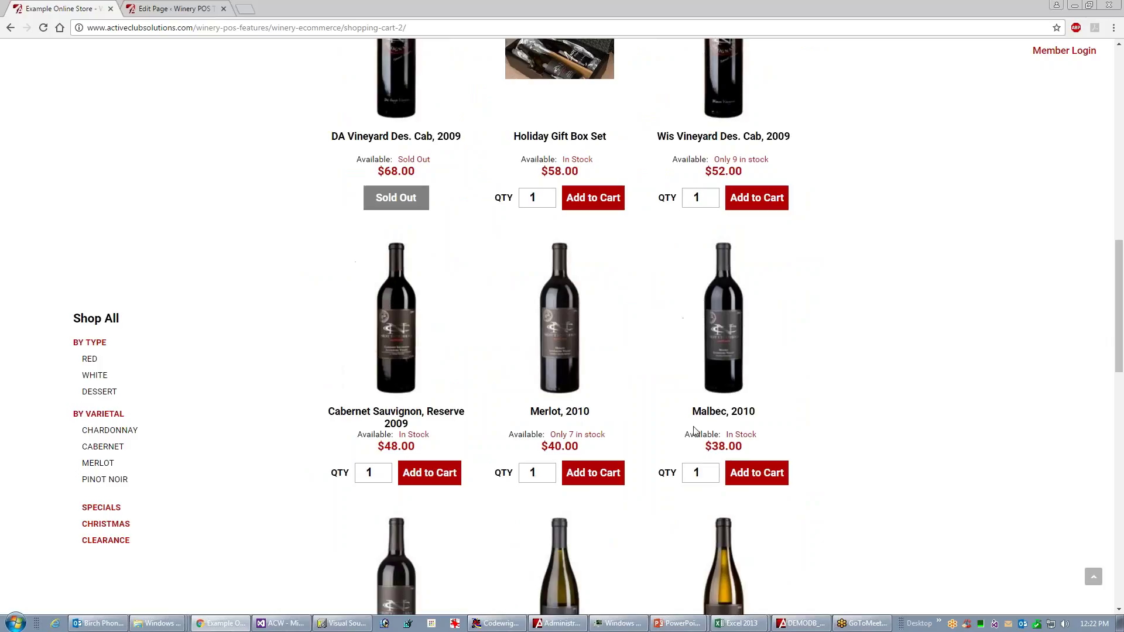
{"action": "left_click", "coordinate": [588, 476]}
{"action": "left_click", "coordinate": [756, 477]}
{"action": "left_click", "coordinate": [911, 212]}
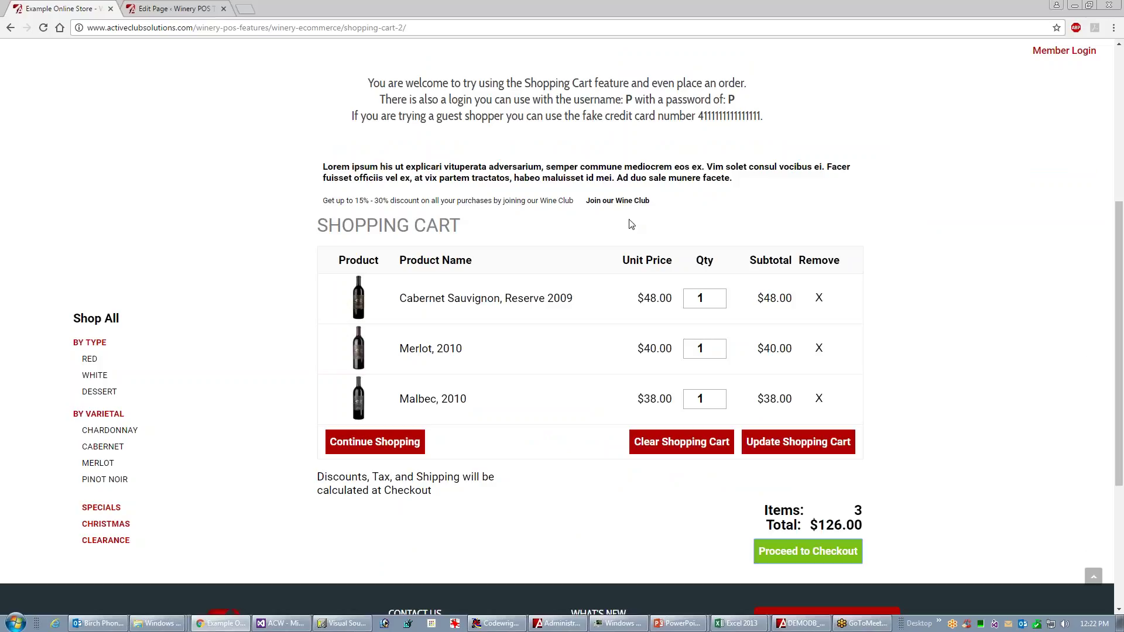
- Check the pending Two Bottle Club signup and return to the shopping cart
{"action": "left_click", "coordinate": [619, 202]}
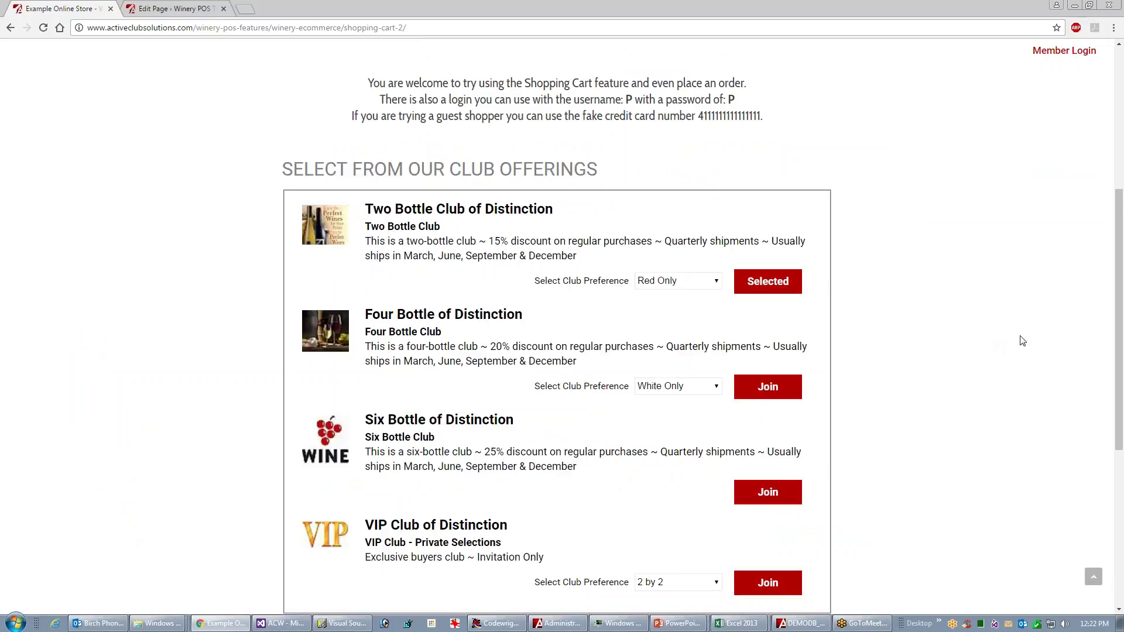
{"action": "left_click_drag", "start_coordinate": [1115, 298], "coordinate": [1117, 333]}
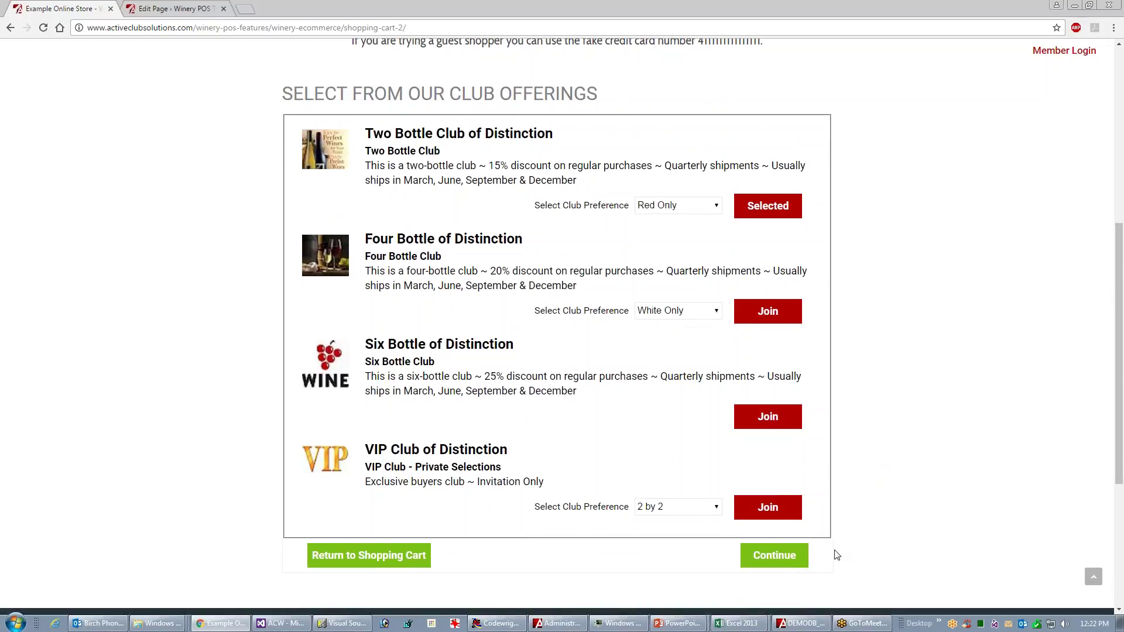
{"action": "left_click", "coordinate": [770, 561]}
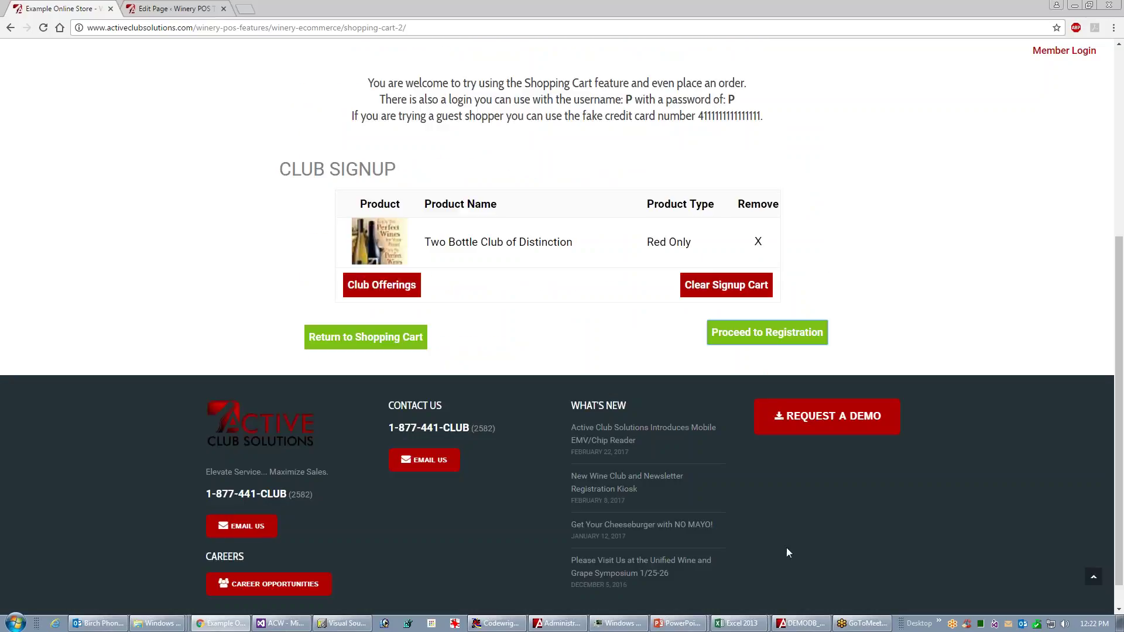
{"action": "left_click", "coordinate": [348, 339]}
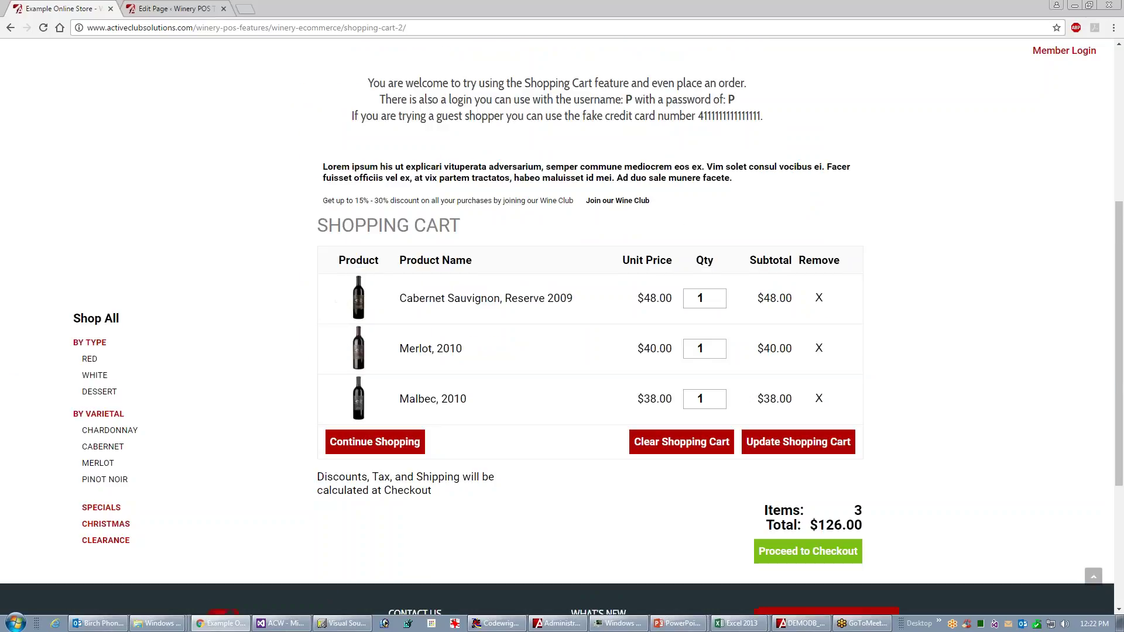
{"action": "left_click", "coordinate": [380, 448]}
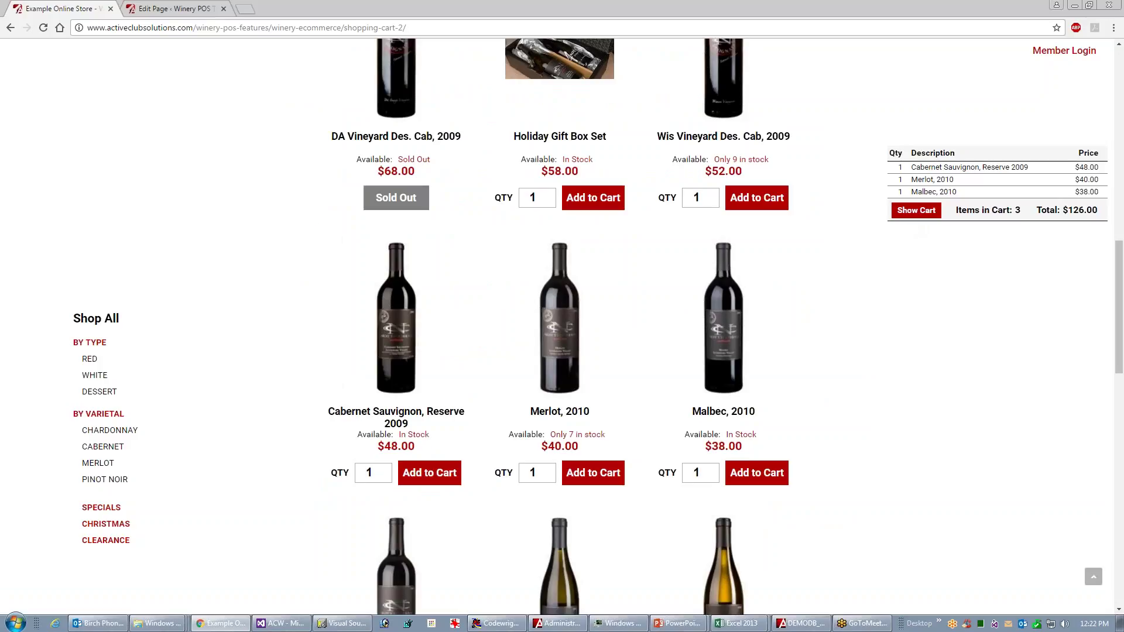
{"action": "left_click", "coordinate": [915, 212]}
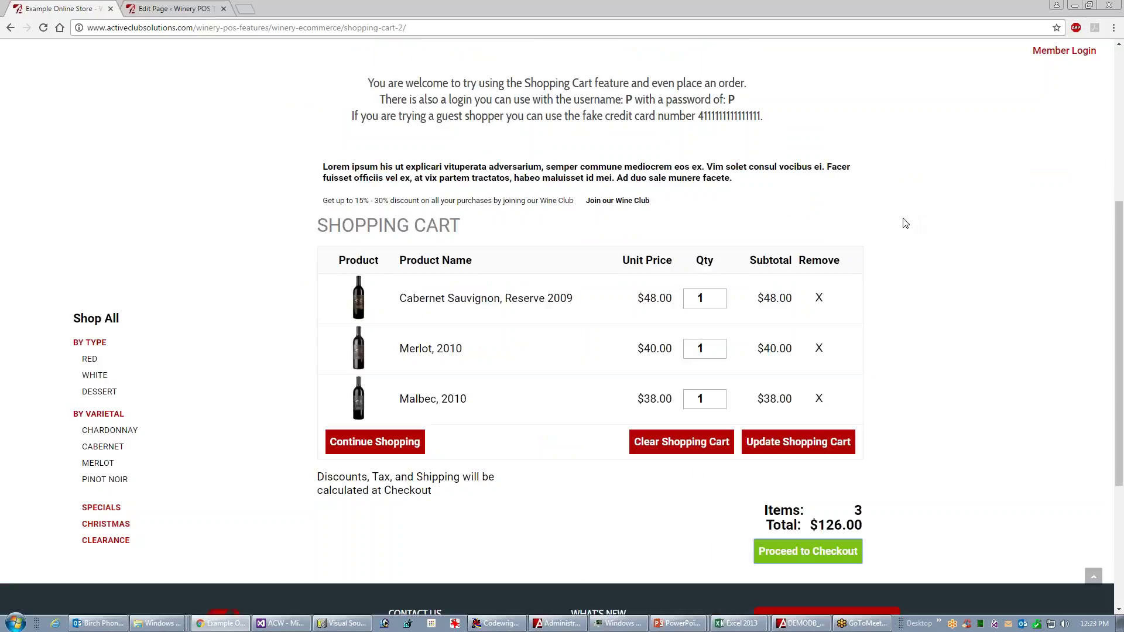
{"action": "left_click", "coordinate": [622, 202]}
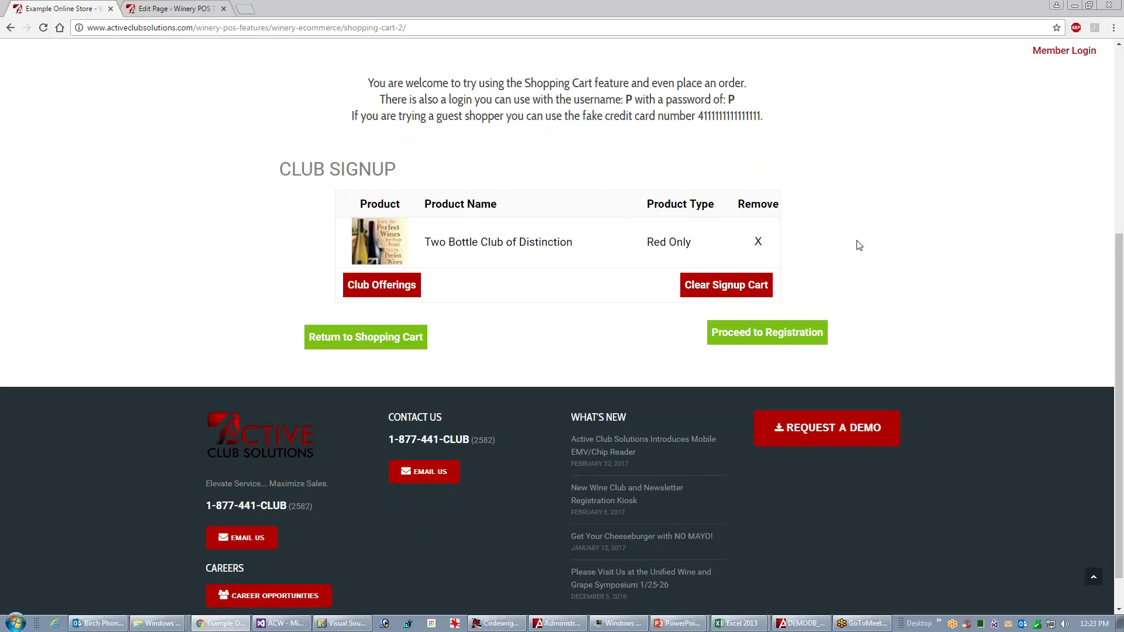
{"action": "left_click", "coordinate": [354, 346]}
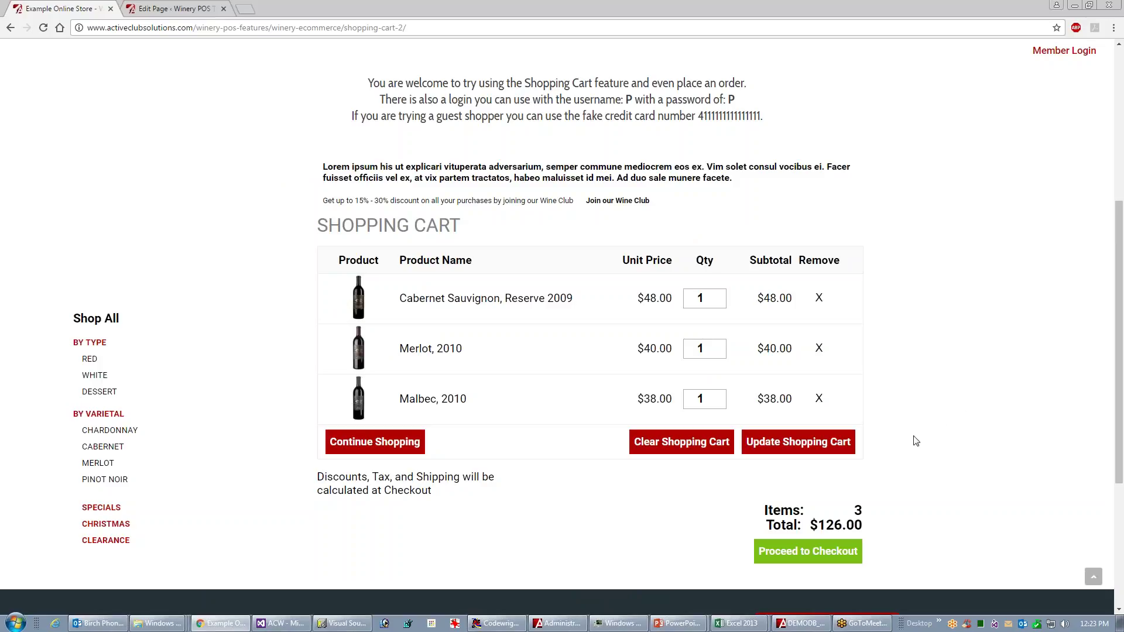
- Proceed to checkout with the three-wine cart totalling $126.00
{"action": "left_click_drag", "start_coordinate": [1119, 329], "coordinate": [1117, 338]}
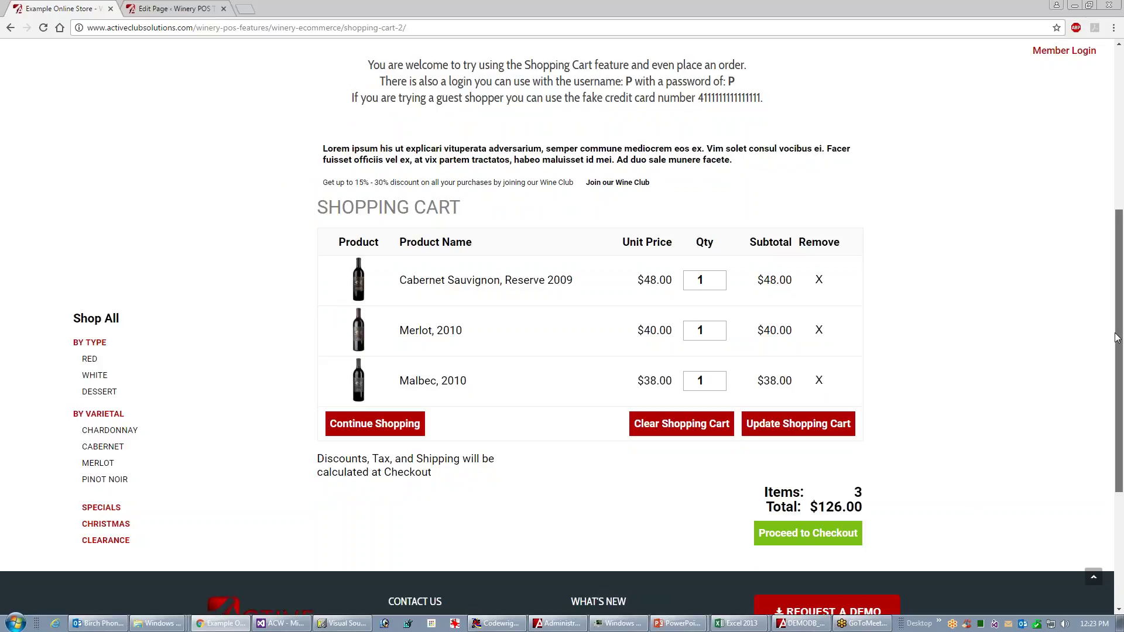
{"action": "left_click_drag", "start_coordinate": [1117, 338], "coordinate": [1117, 338]}
{"action": "left_click", "coordinate": [817, 534]}
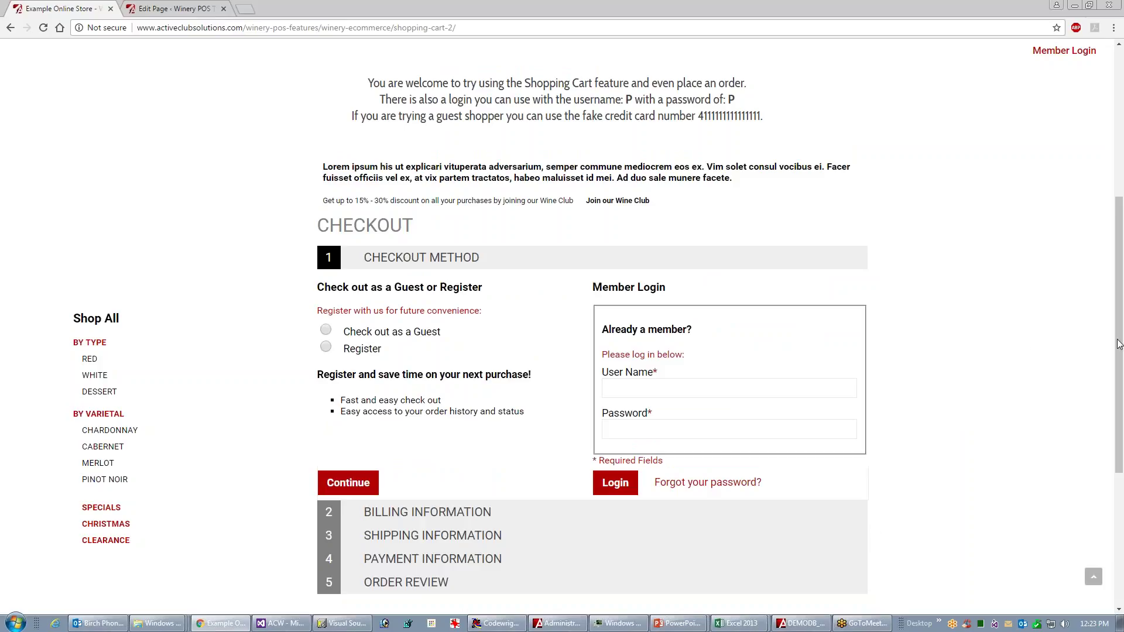
- Choose guest checkout and move on to billing information
{"action": "left_click_drag", "start_coordinate": [1119, 343], "coordinate": [1121, 353]}
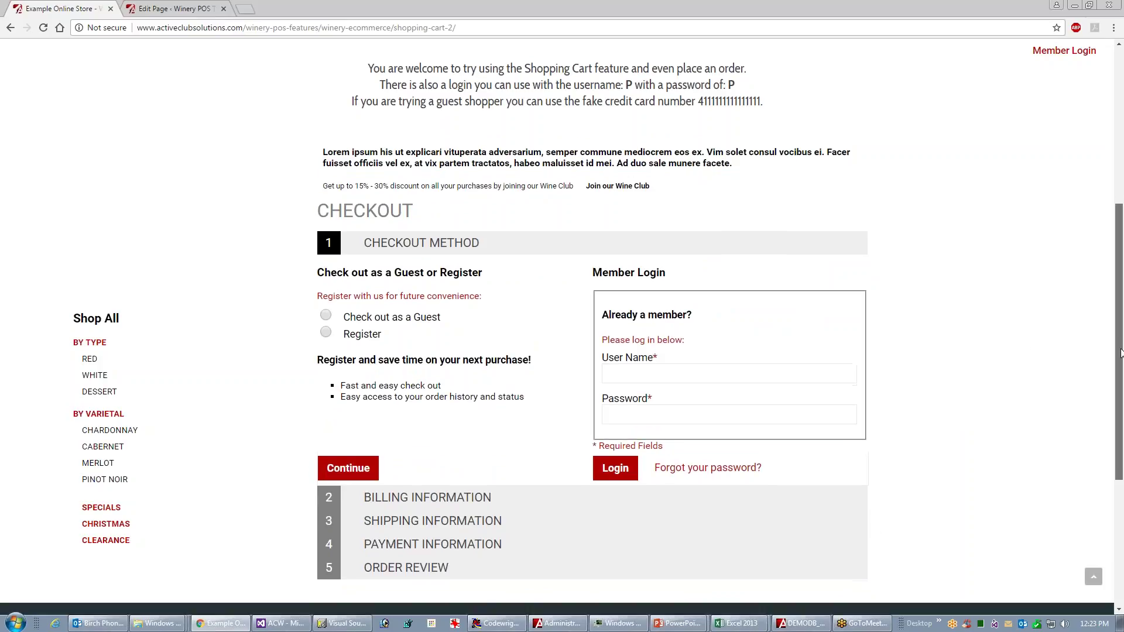
{"action": "left_click", "coordinate": [325, 315]}
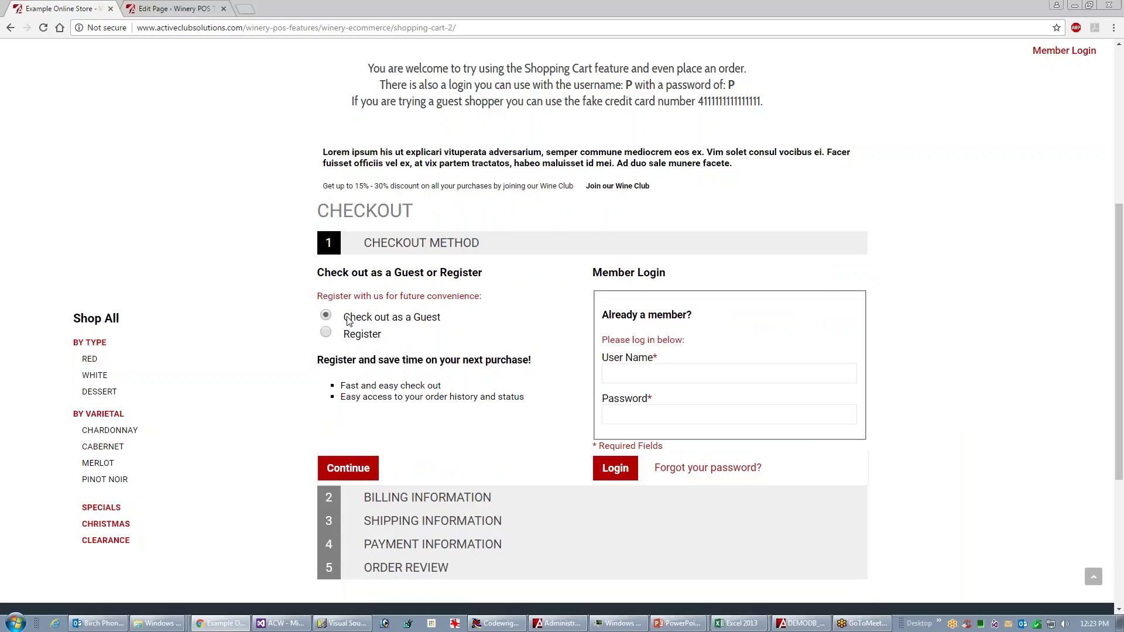
{"action": "left_click", "coordinate": [350, 469]}
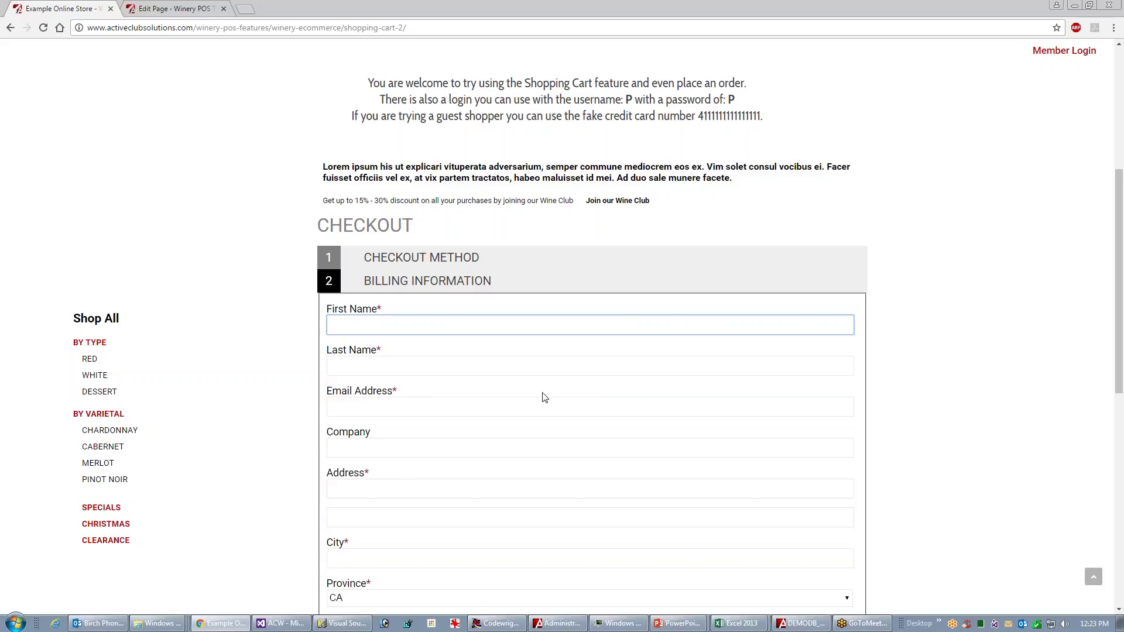
- Autofill billing from the saved entry and replace the name part of the email address
{"action": "type", "text": "a"}
{"action": "key", "text": "Down"}
{"action": "left_click", "coordinate": [392, 343]}
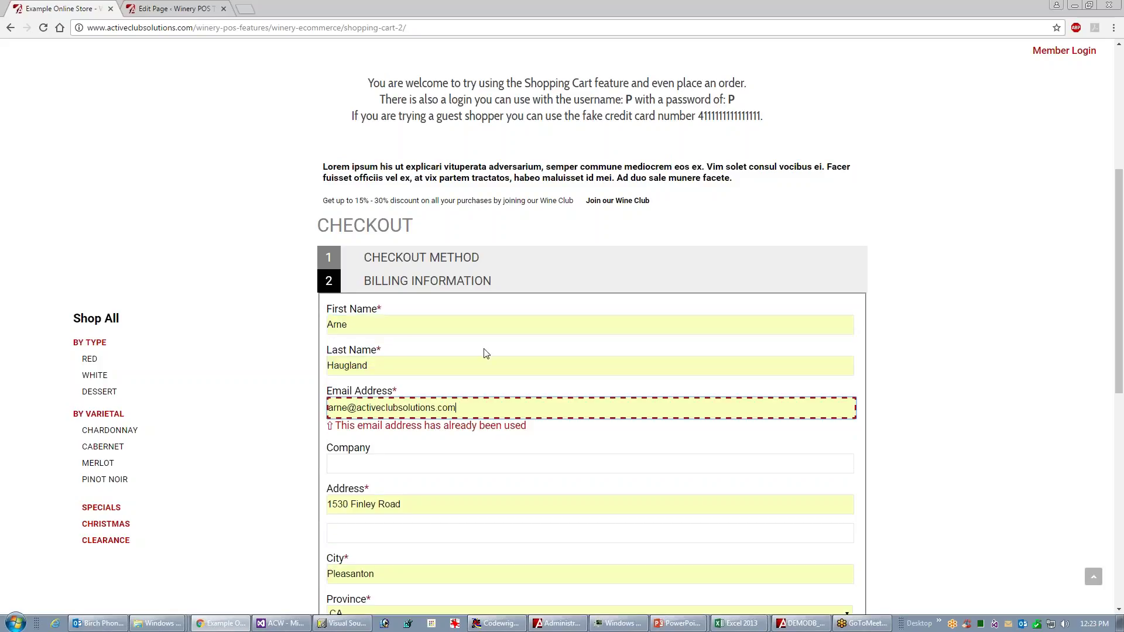
{"action": "double_click", "coordinate": [346, 408]}
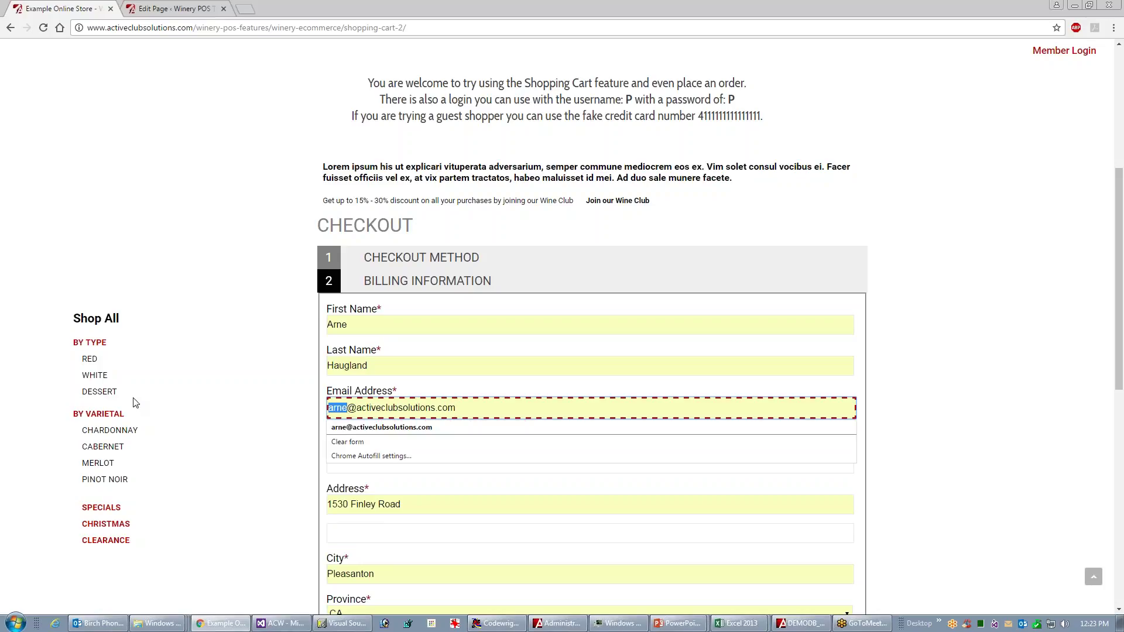
{"action": "type", "text": "987"}
{"action": "key", "text": "Tab"}
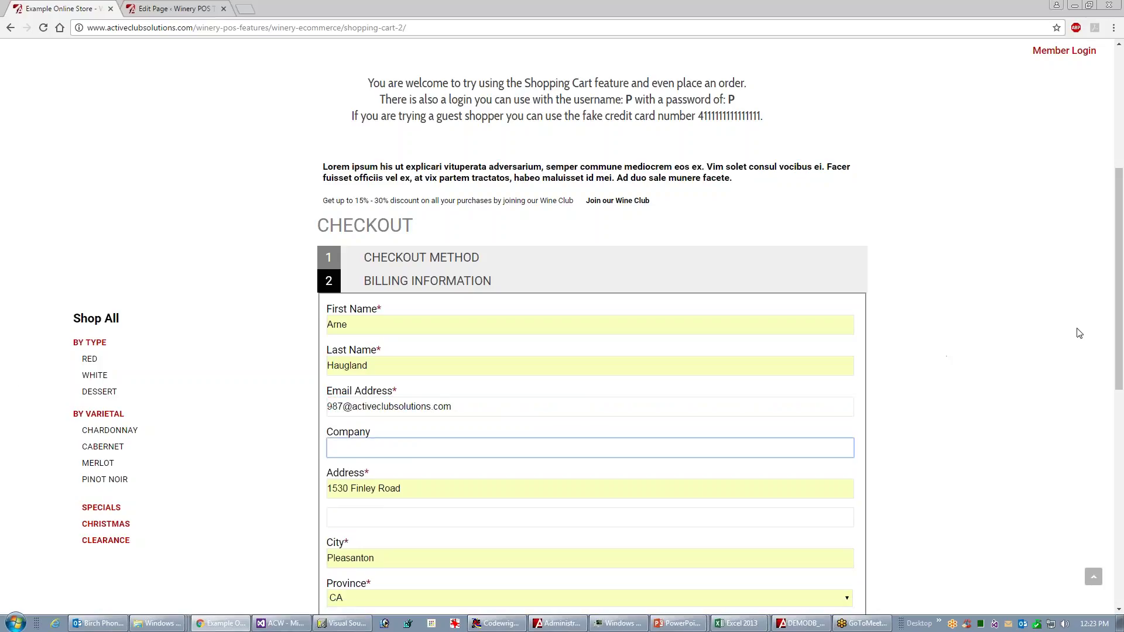
- Submit billing to reach Shipping Information, then open the Join our Wine Club signup
{"action": "left_click_drag", "start_coordinate": [1117, 292], "coordinate": [1112, 400]}
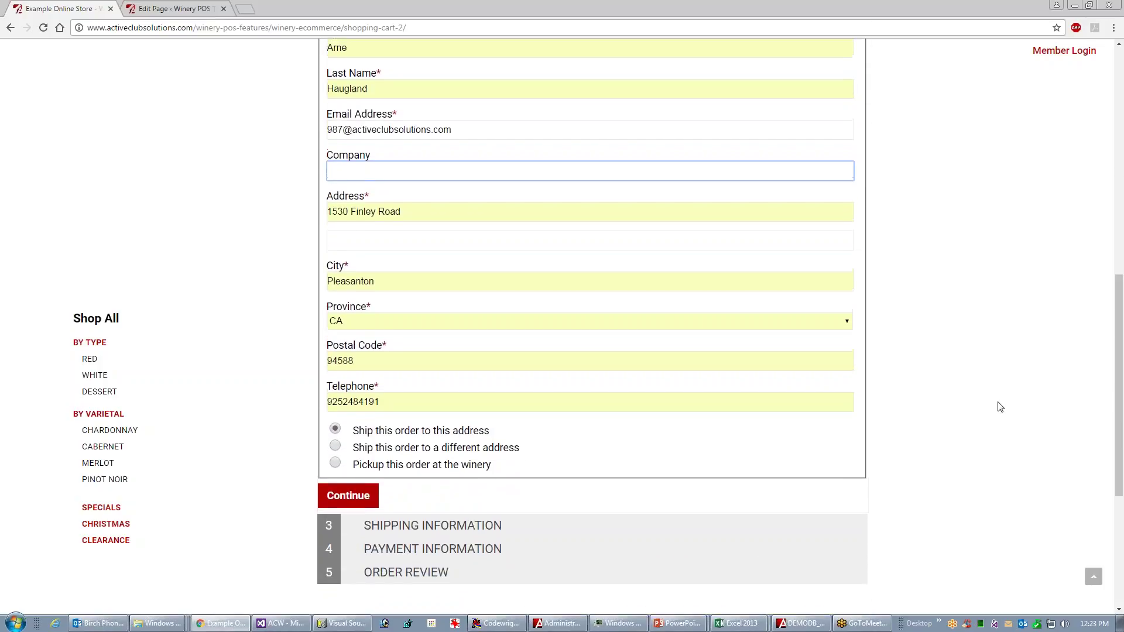
{"action": "left_click", "coordinate": [354, 492]}
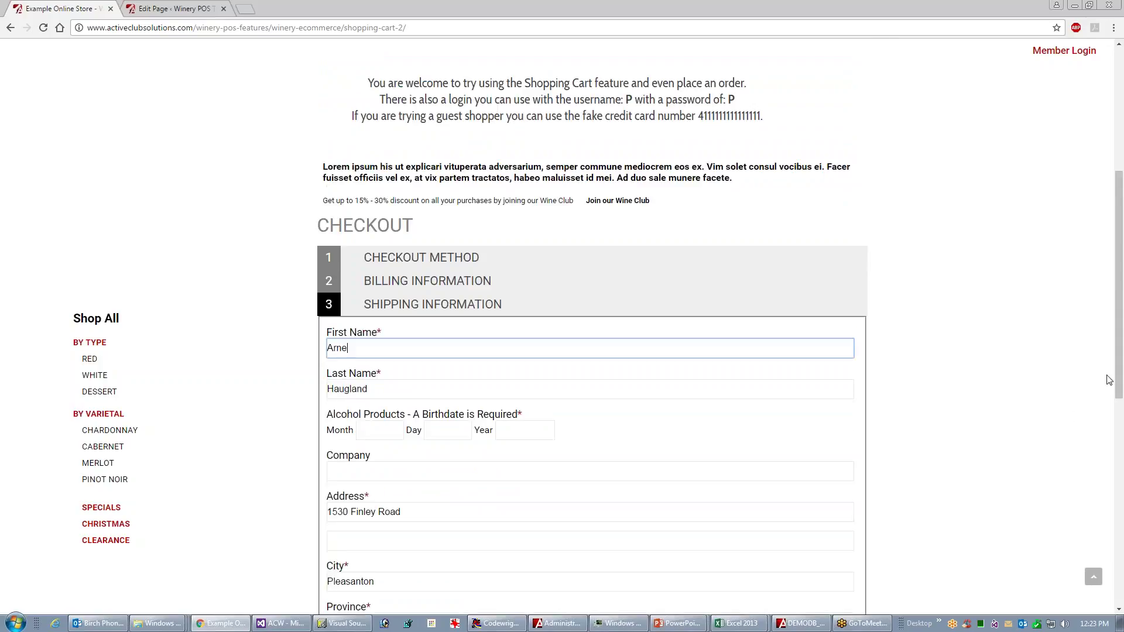
{"action": "scroll", "coordinate": [1107, 389], "scroll_direction": "down", "scroll_amount": 4}
{"action": "left_click_drag", "start_coordinate": [1113, 428], "coordinate": [1116, 327]}
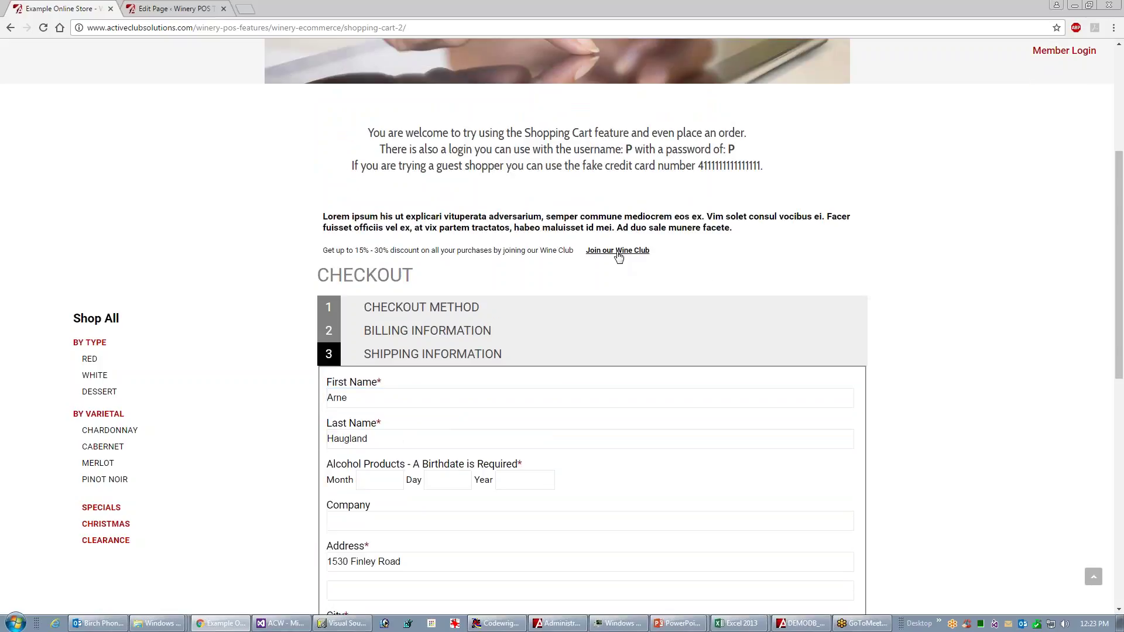
{"action": "left_click", "coordinate": [617, 251]}
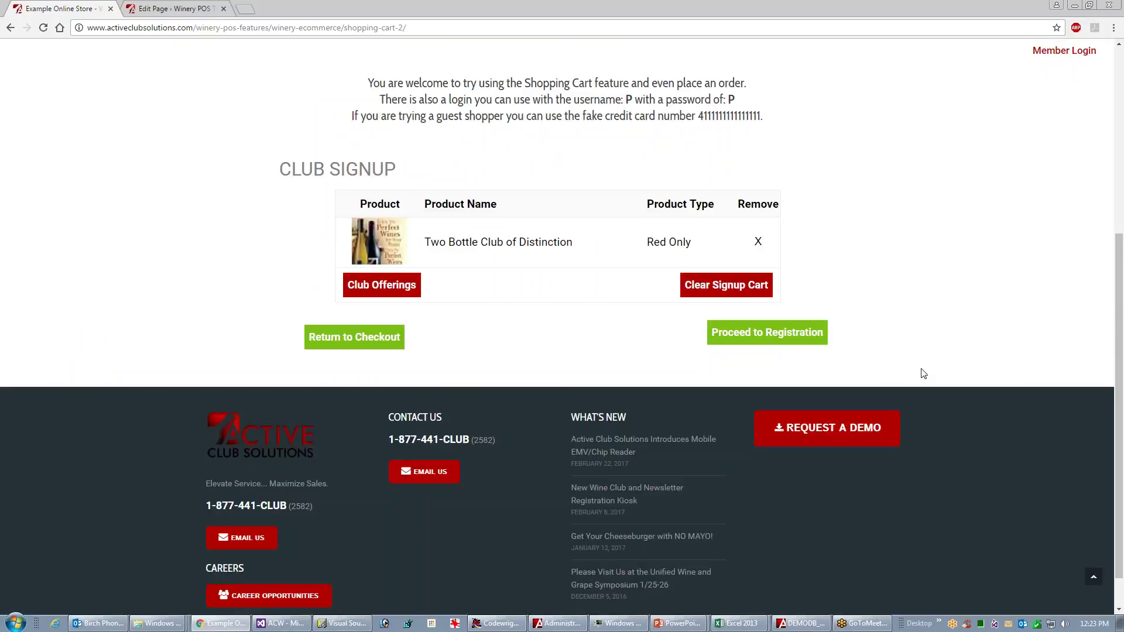
- Start the club registration and enter the account password and its confirmation
{"action": "left_click", "coordinate": [770, 337]}
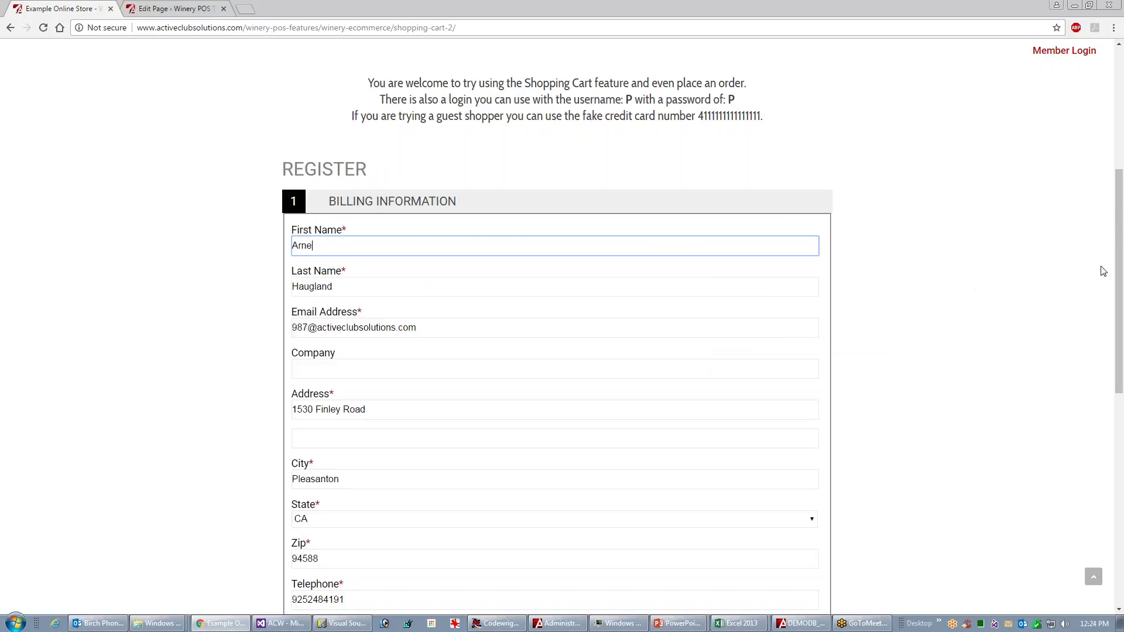
{"action": "left_click_drag", "start_coordinate": [1120, 272], "coordinate": [1084, 351]}
{"action": "left_click", "coordinate": [315, 563]}
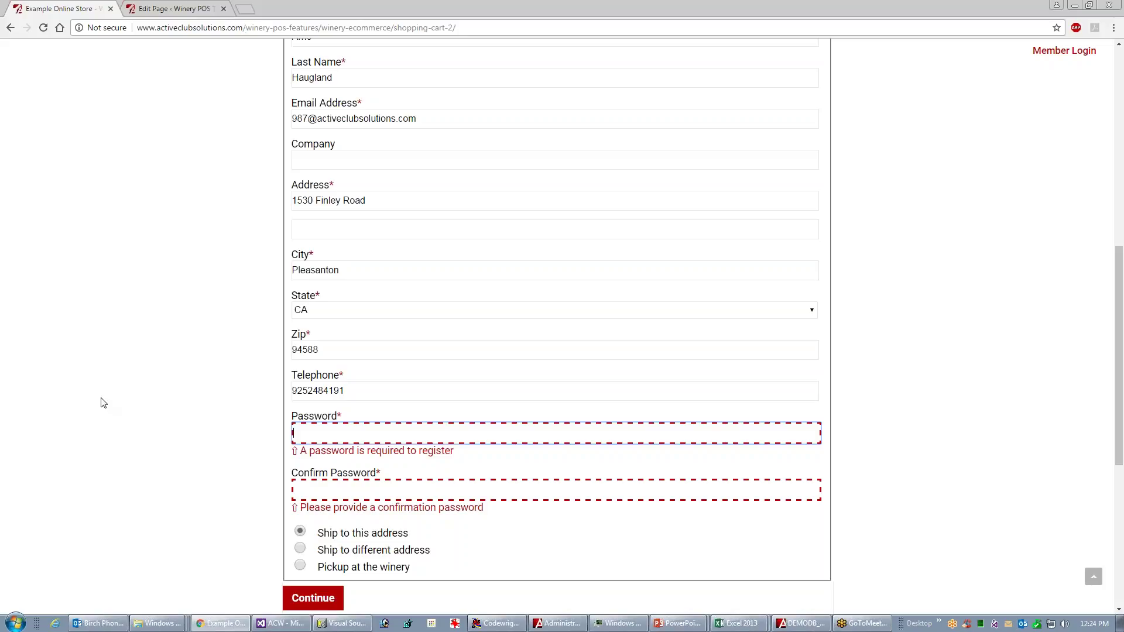
{"action": "type", "text": "•"}
{"action": "key", "text": "Tab"}
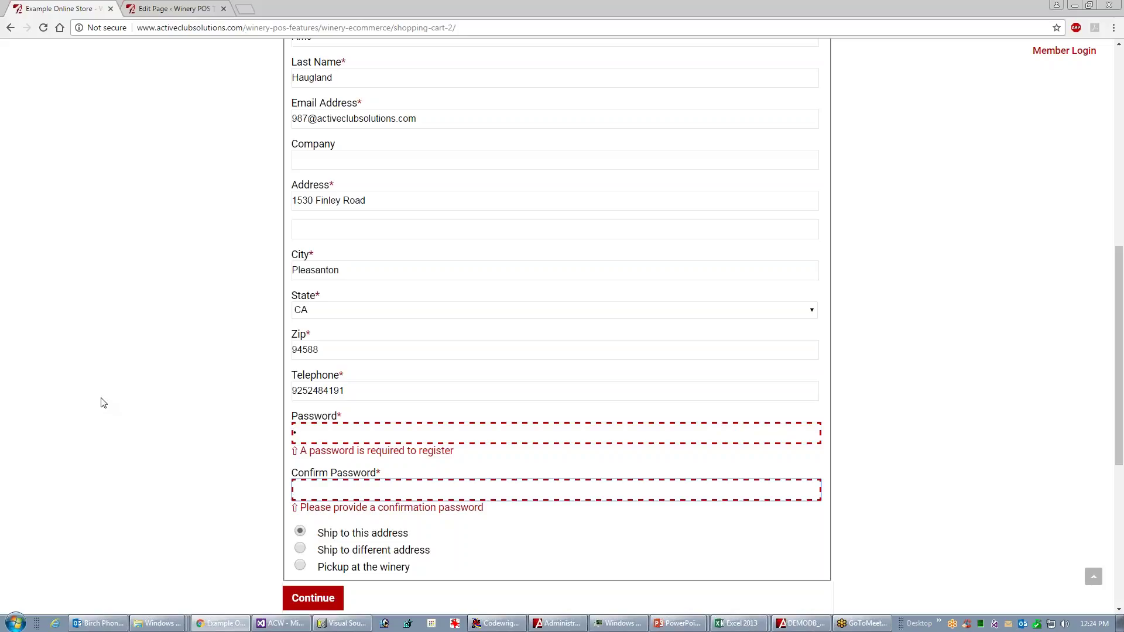
{"action": "type", "text": "•"}
{"action": "left_click", "coordinate": [307, 598]}
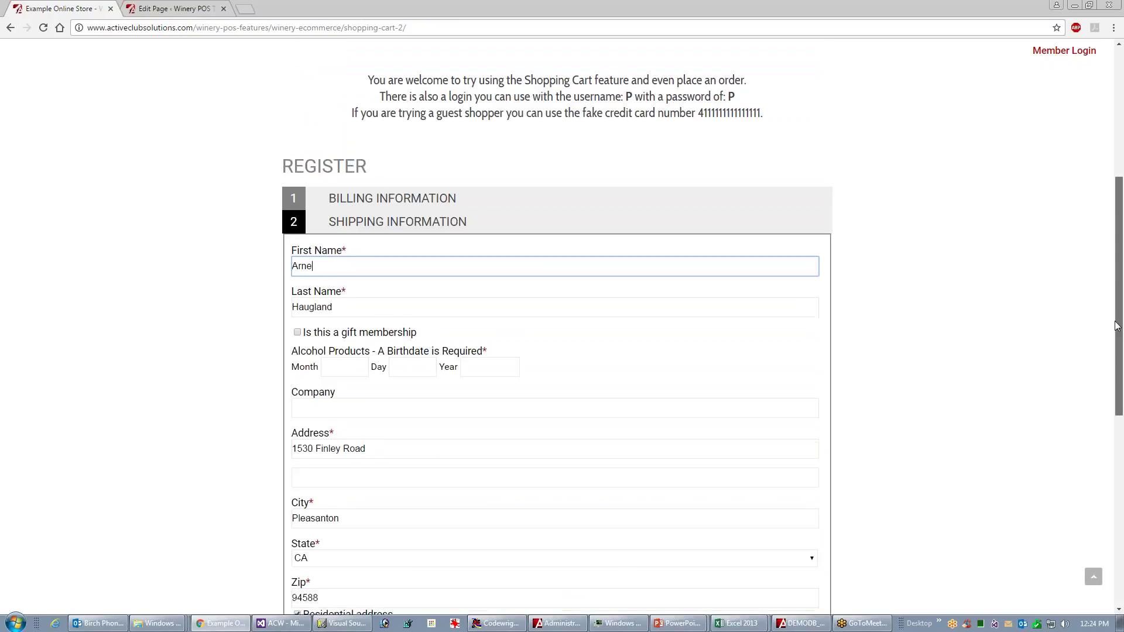
- Enter birthdate 1/1/1976 in the shipping details and continue to payment
{"action": "scroll", "coordinate": [1109, 377], "scroll_direction": "down", "scroll_amount": 3}
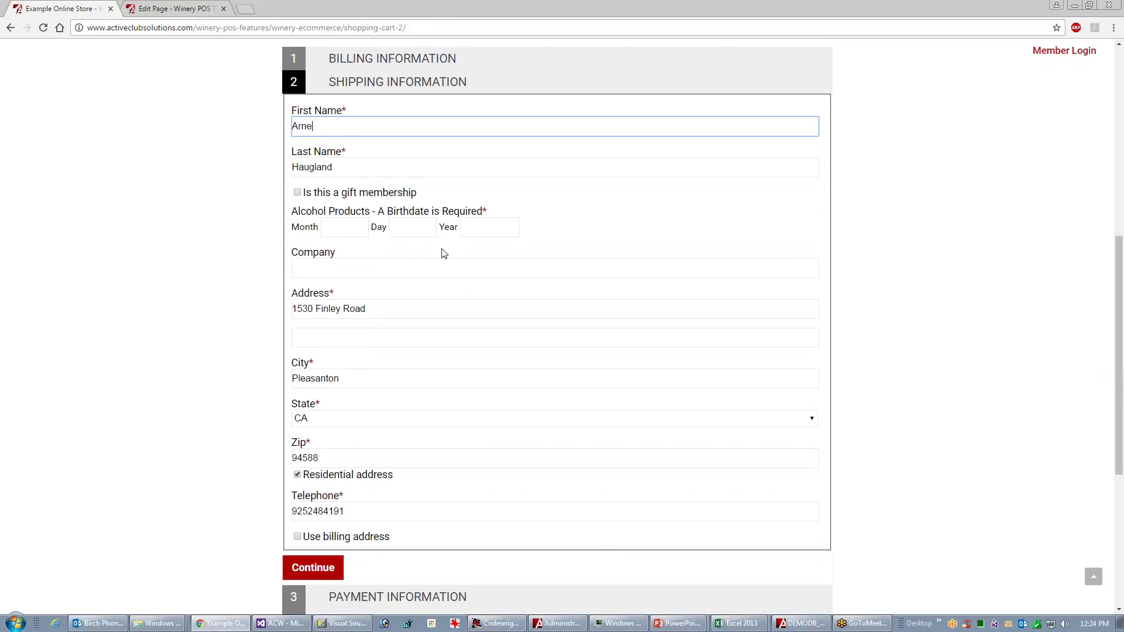
{"action": "left_click", "coordinate": [346, 228]}
{"action": "left_click", "coordinate": [425, 235]}
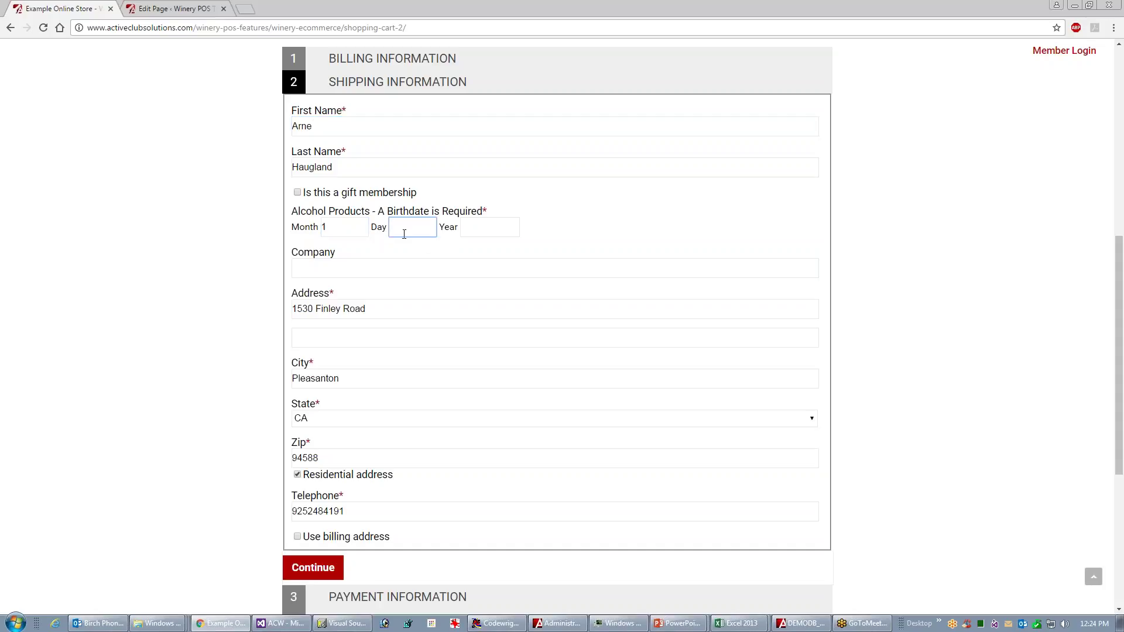
{"action": "left_click", "coordinate": [481, 229]}
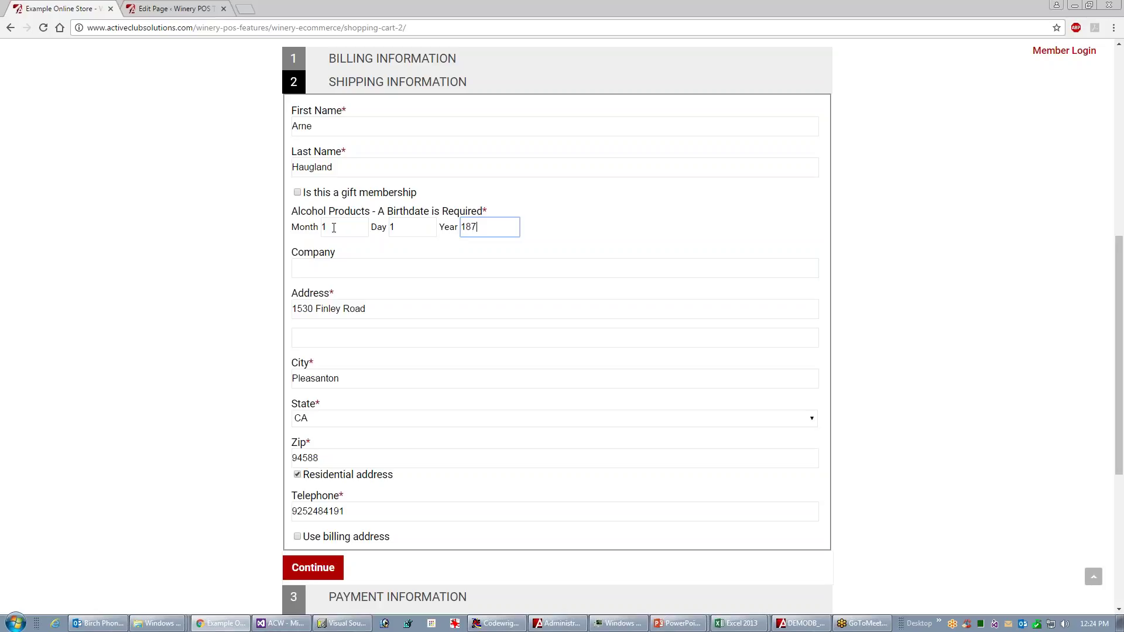
{"action": "key", "text": "Tab"}
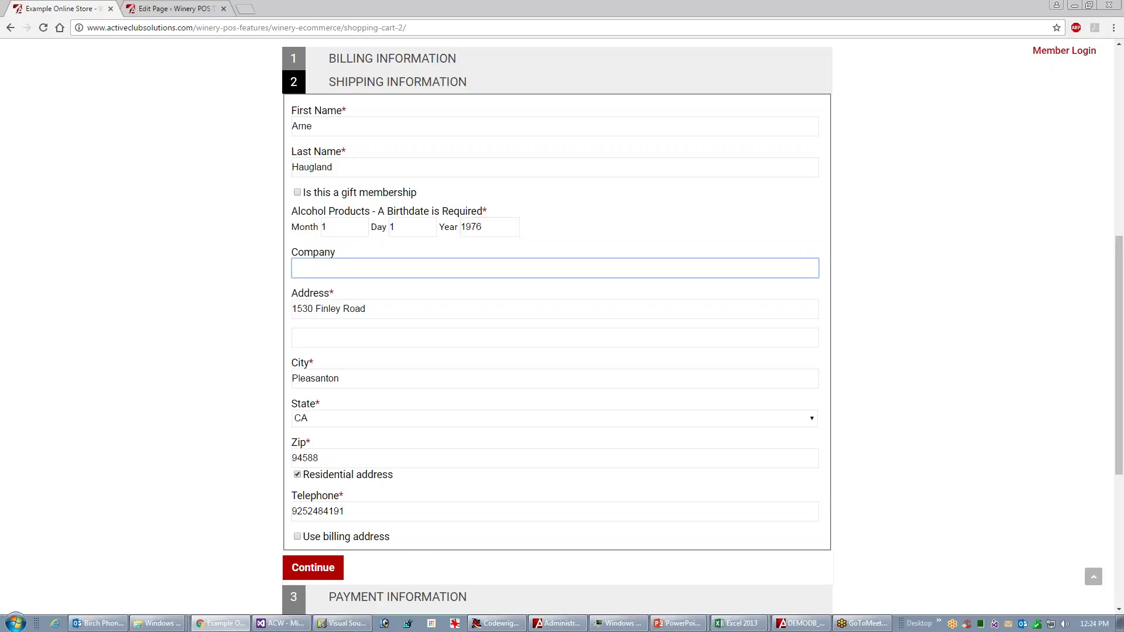
{"action": "left_click", "coordinate": [331, 568]}
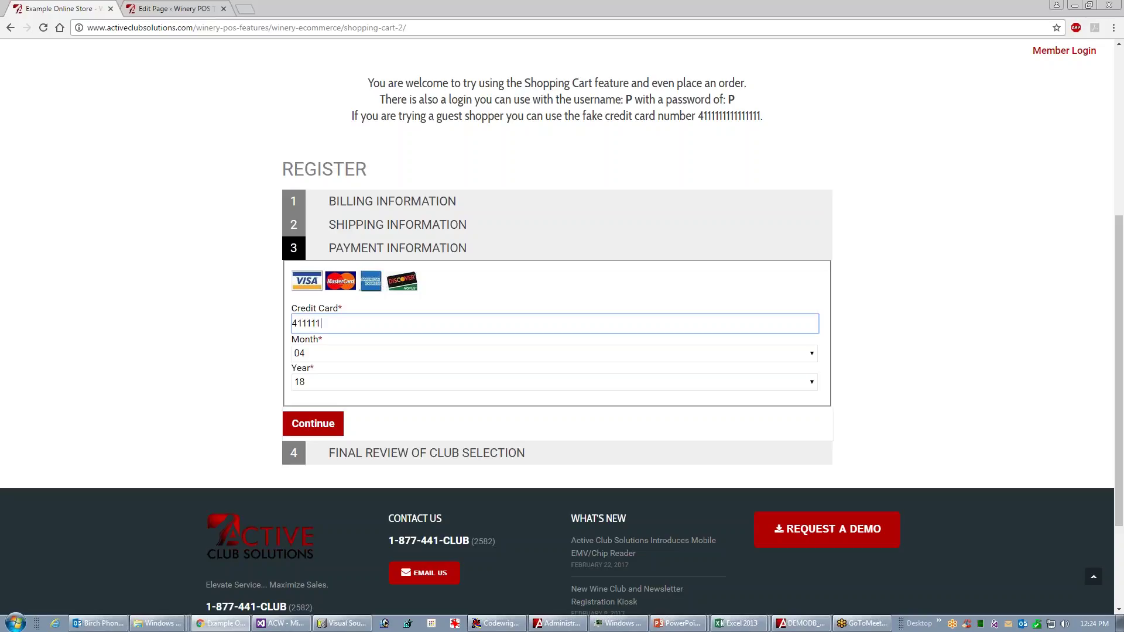
- Enter 111 in the card details and complete the Two Bottle Club of Distinction registration
{"action": "type", "text": "1111111111"}
{"action": "left_click", "coordinate": [314, 424]}
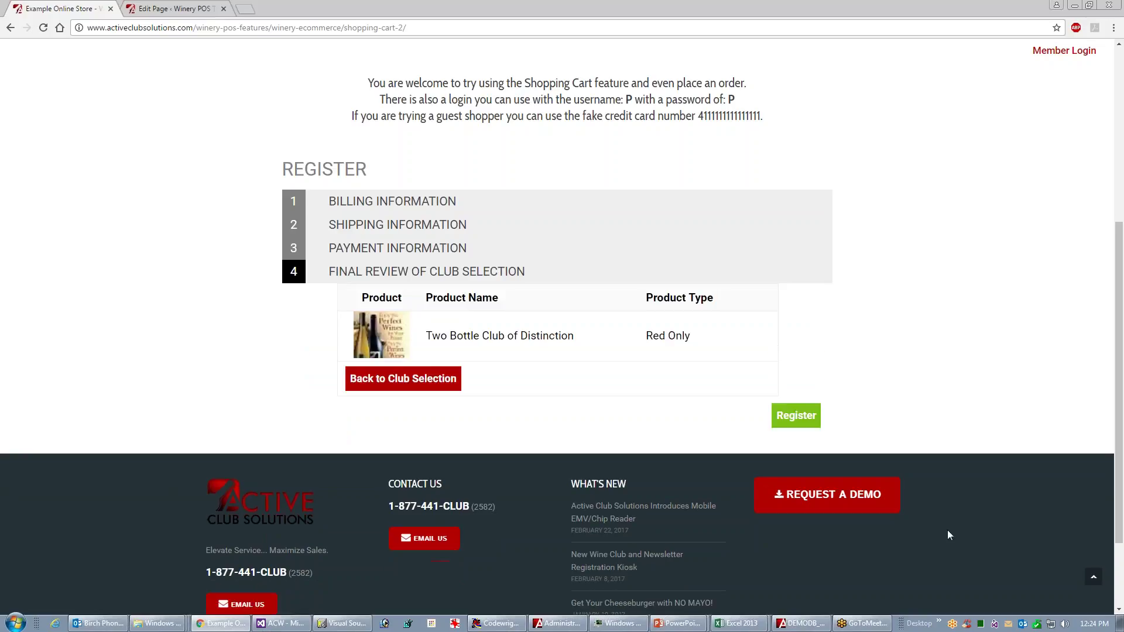
{"action": "left_click", "coordinate": [798, 418]}
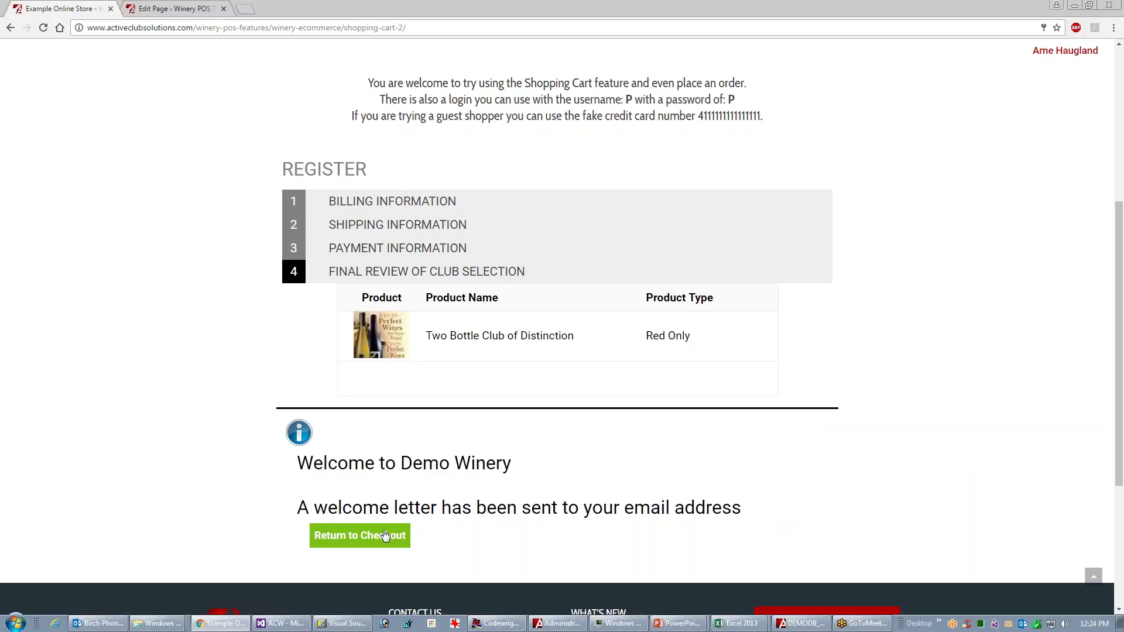
- Return to checkout as the new member and check the saved birthdate fields
{"action": "left_click", "coordinate": [359, 537]}
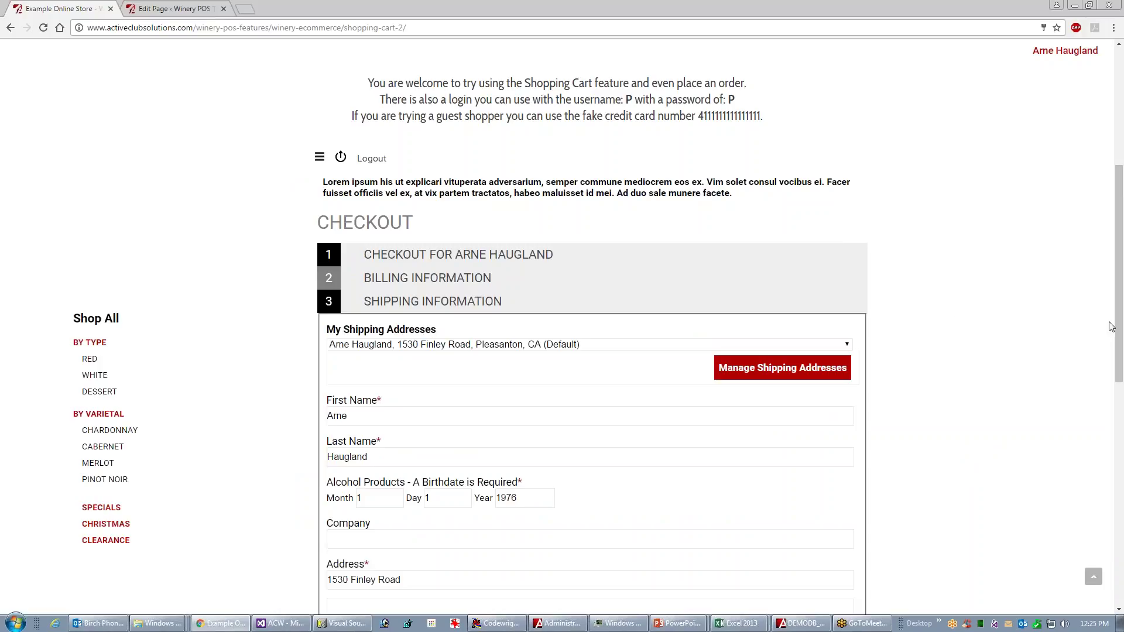
{"action": "left_click", "coordinate": [402, 494]}
{"action": "left_click", "coordinate": [444, 499]}
{"action": "left_click", "coordinate": [539, 501]}
{"action": "left_click_drag", "start_coordinate": [1119, 366], "coordinate": [1104, 477]}
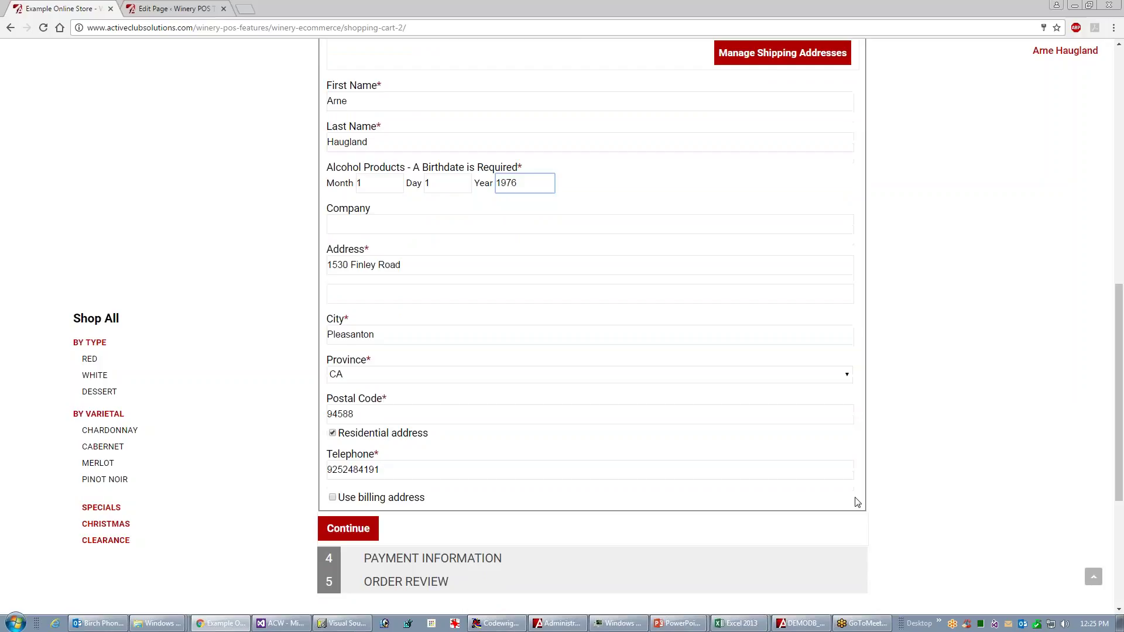
- Go through payment to order review and place the $121.01 Cabernet, Merlot and Malbec order
{"action": "left_click", "coordinate": [340, 537]}
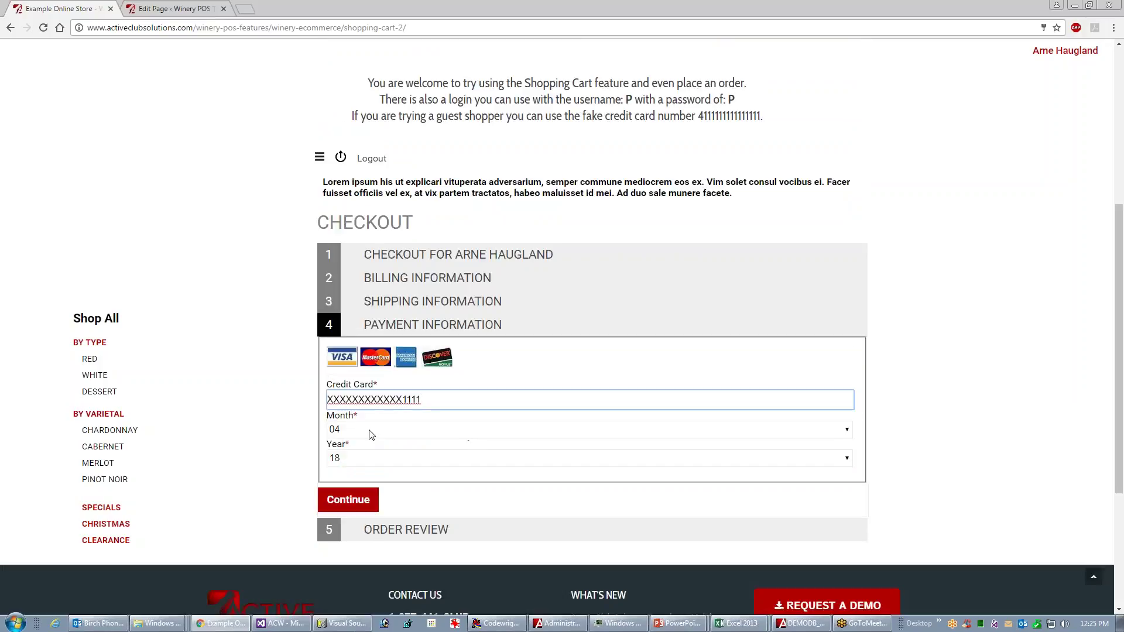
{"action": "left_click", "coordinate": [350, 500]}
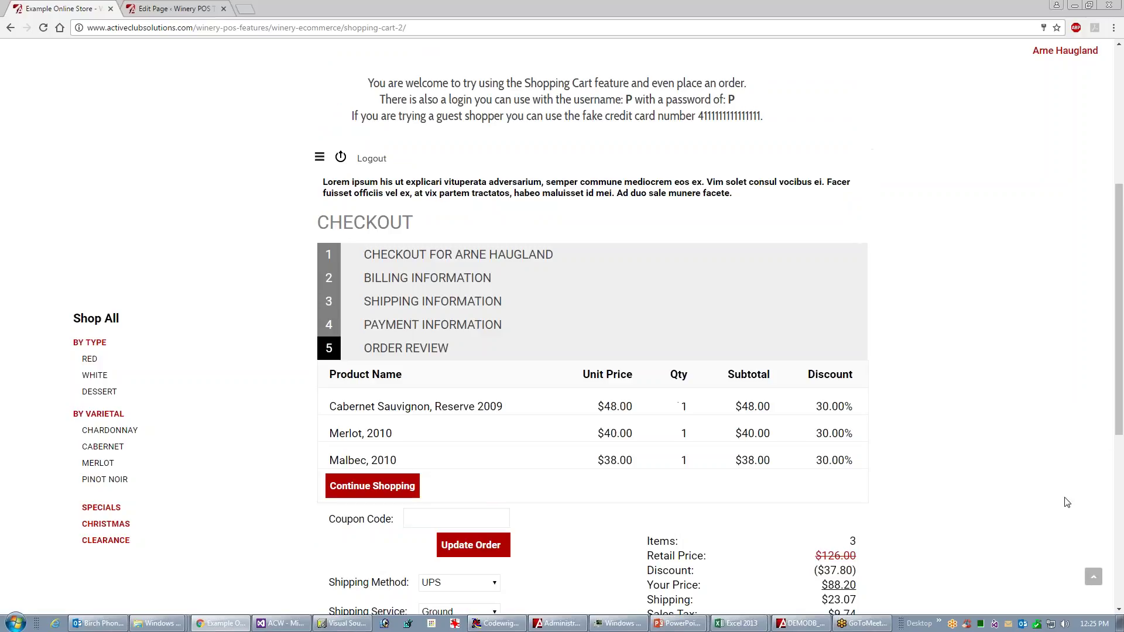
{"action": "left_click_drag", "start_coordinate": [1121, 367], "coordinate": [1115, 435]}
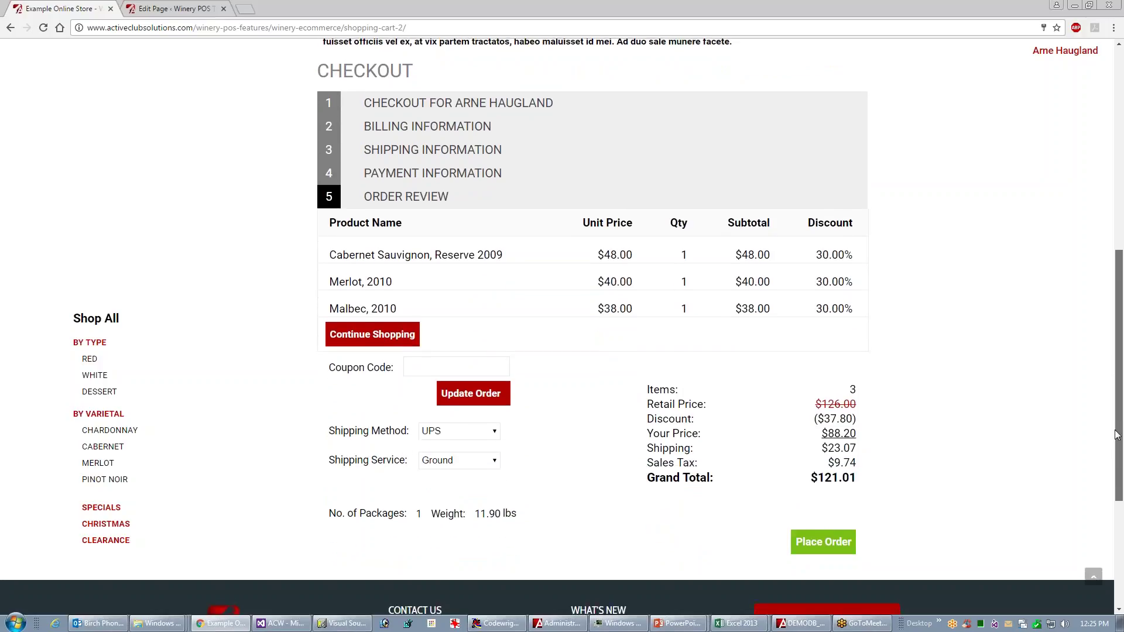
{"action": "left_click", "coordinate": [443, 177]}
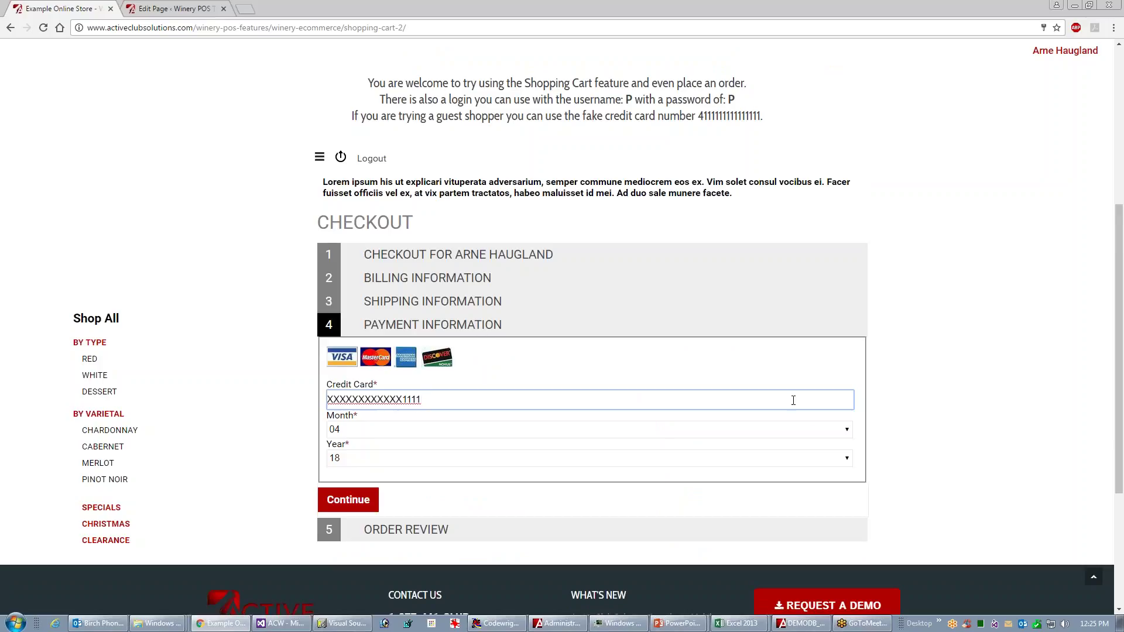
{"action": "left_click", "coordinate": [345, 500]}
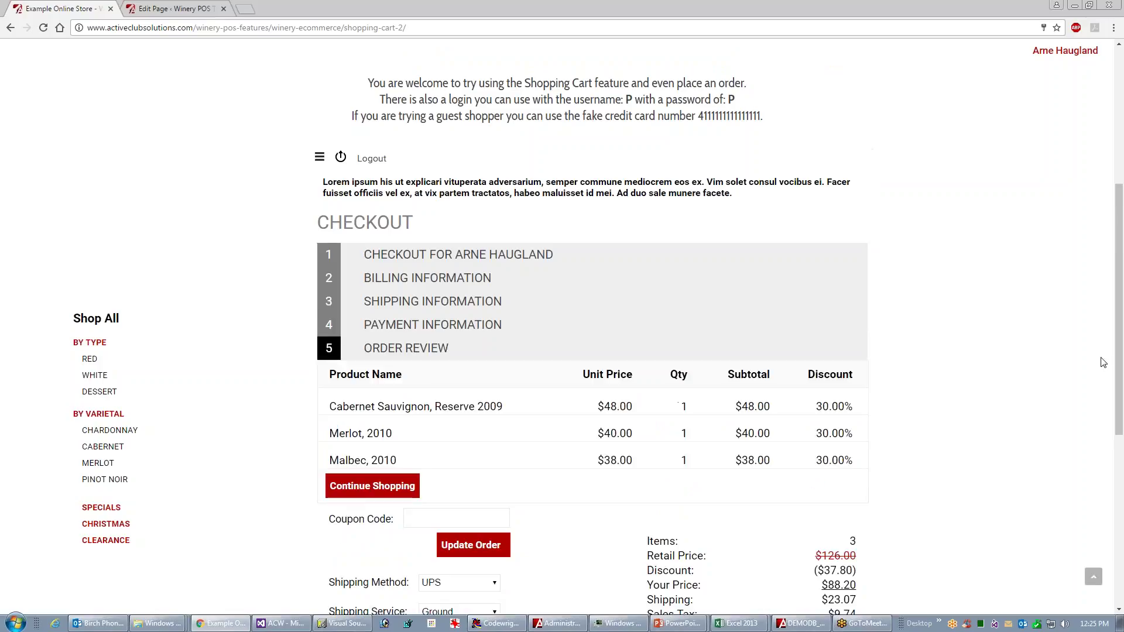
{"action": "left_click_drag", "start_coordinate": [1116, 363], "coordinate": [1115, 435]}
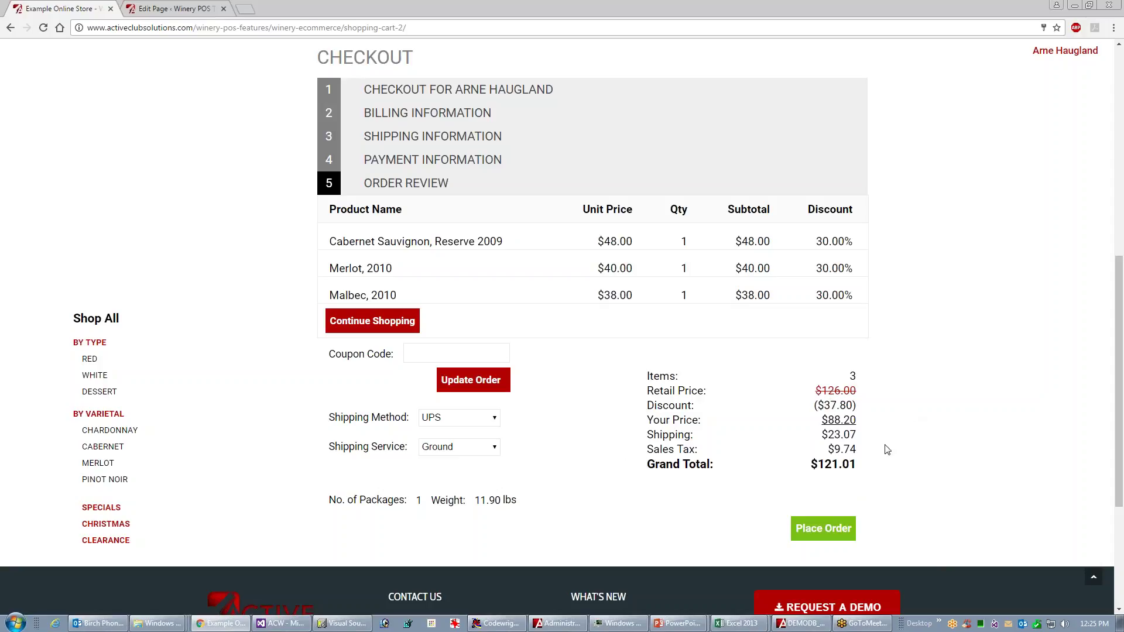
{"action": "left_click", "coordinate": [828, 531]}
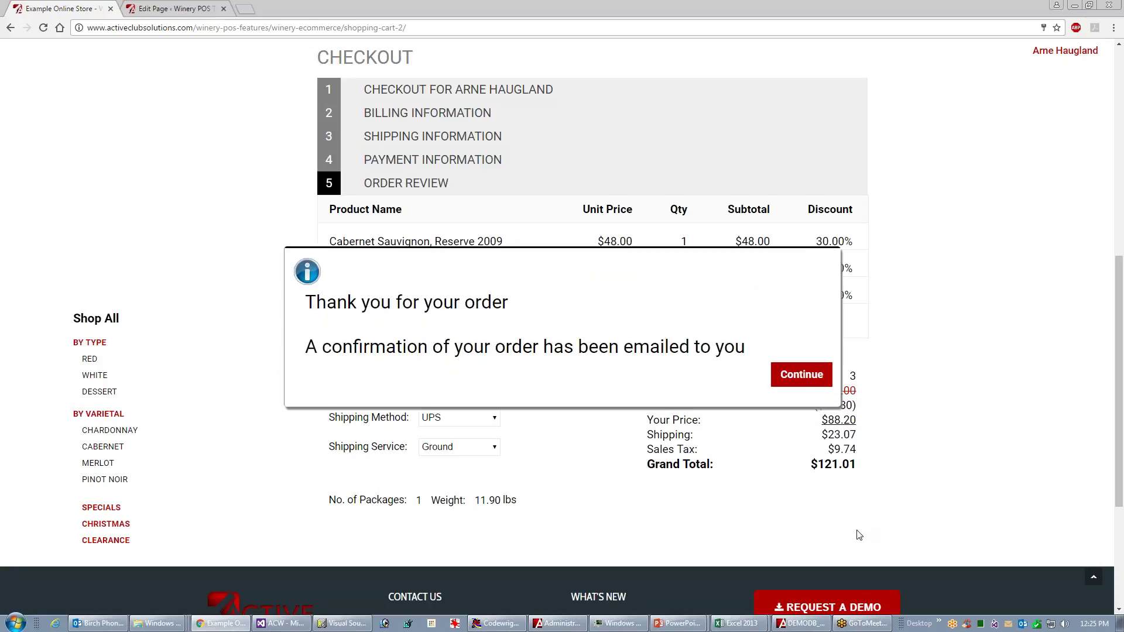
{"action": "left_click", "coordinate": [811, 380]}
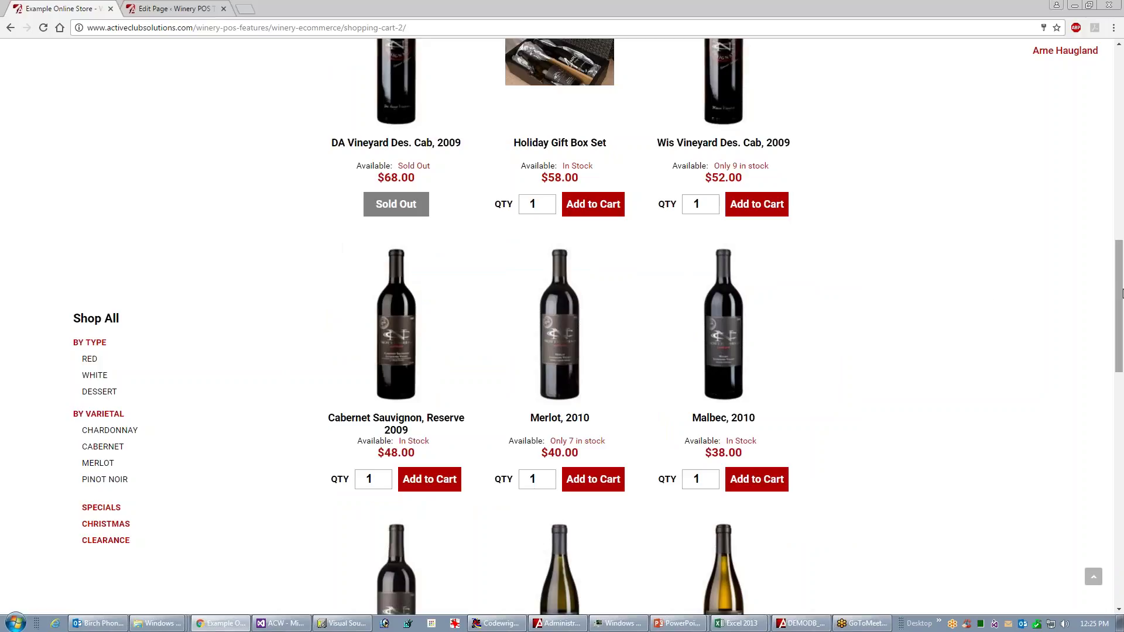
- Add the Holiday Gift Box Set and Wis Vineyard Cab, try checkout, then log out
{"action": "left_click_drag", "start_coordinate": [1120, 269], "coordinate": [1085, 118]}
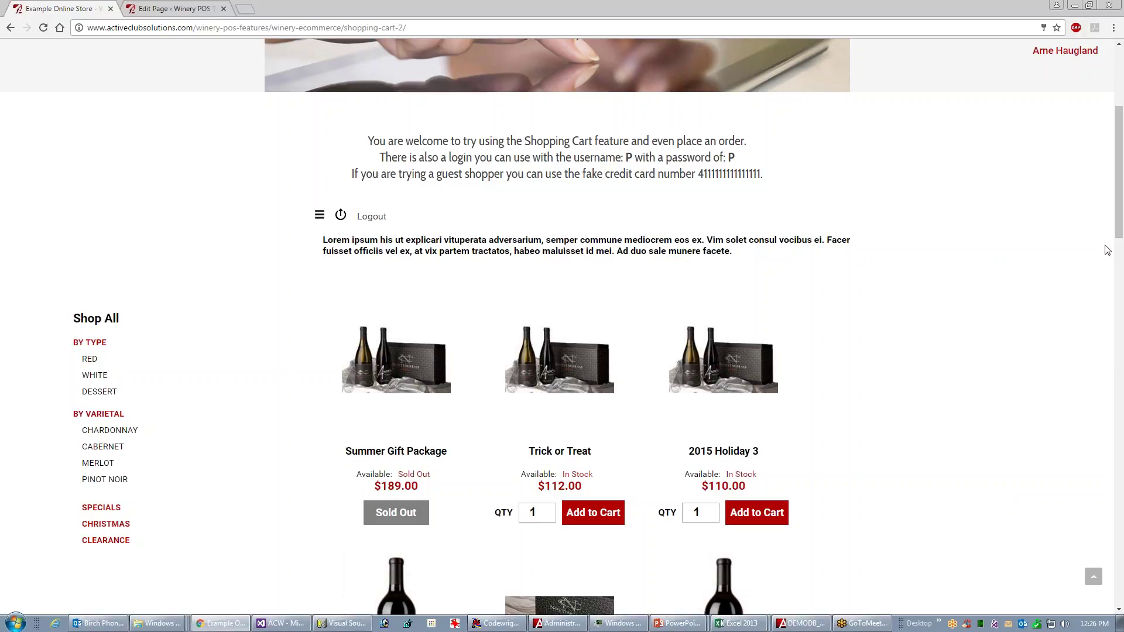
{"action": "scroll", "coordinate": [1119, 229], "scroll_direction": "down", "scroll_amount": 5}
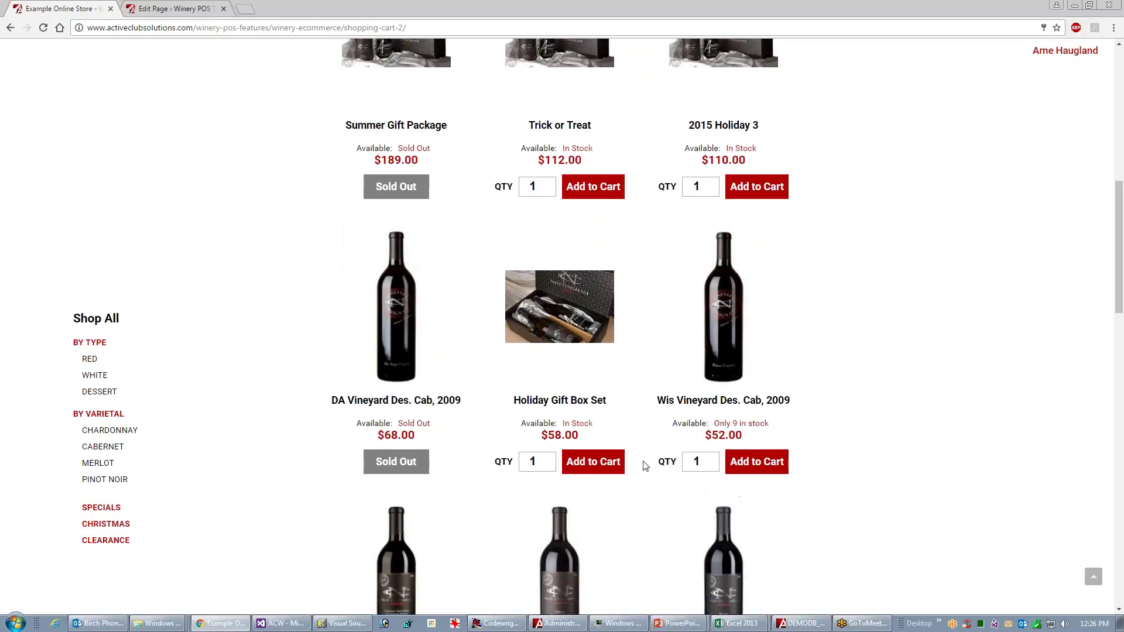
{"action": "left_click", "coordinate": [756, 465]}
{"action": "left_click", "coordinate": [907, 198]}
{"action": "left_click", "coordinate": [834, 503]}
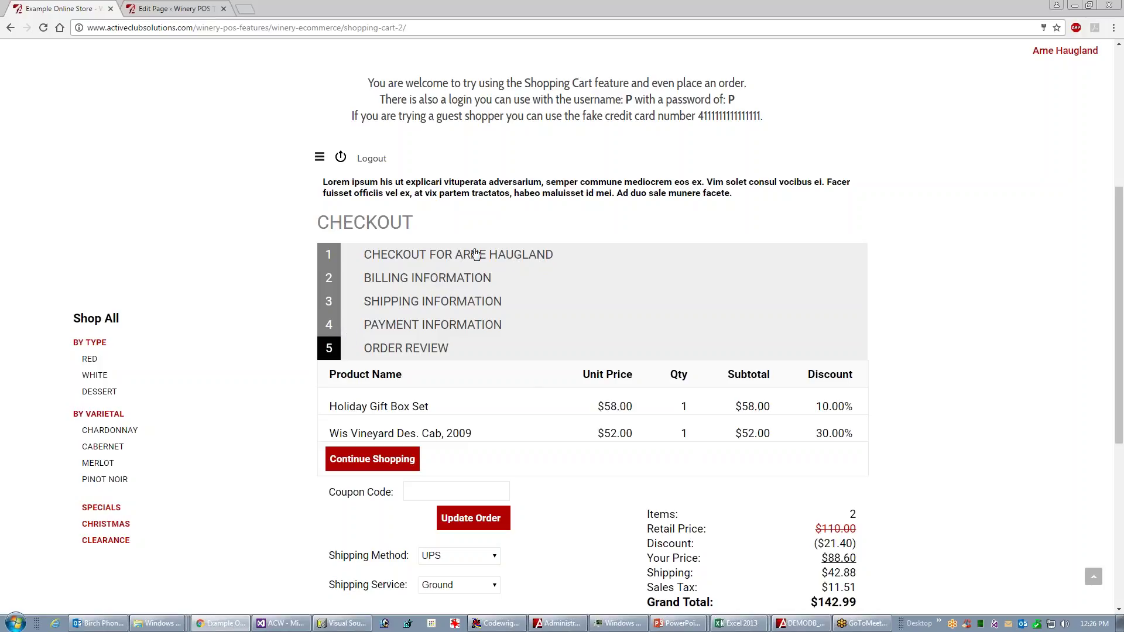
{"action": "left_click", "coordinate": [373, 159]}
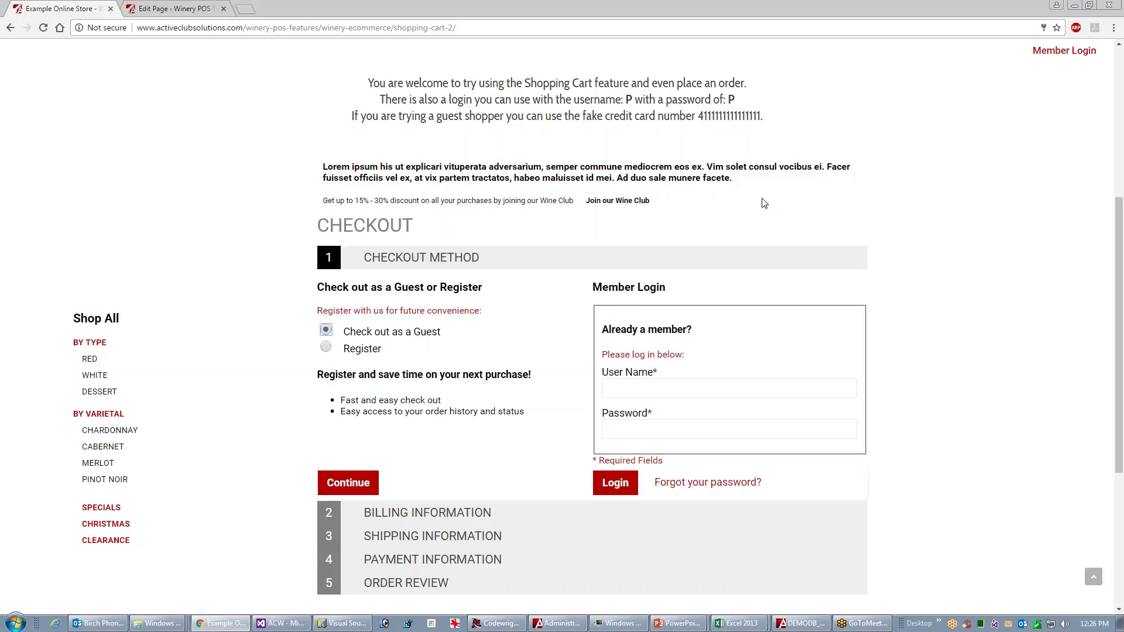
- Add Holiday Gift Box Set, Wis Vineyard Cab 2009 and Cabernet Reserve 2009, then check out from the cart
{"action": "scroll", "coordinate": [1113, 153], "scroll_direction": "up", "scroll_amount": 5}
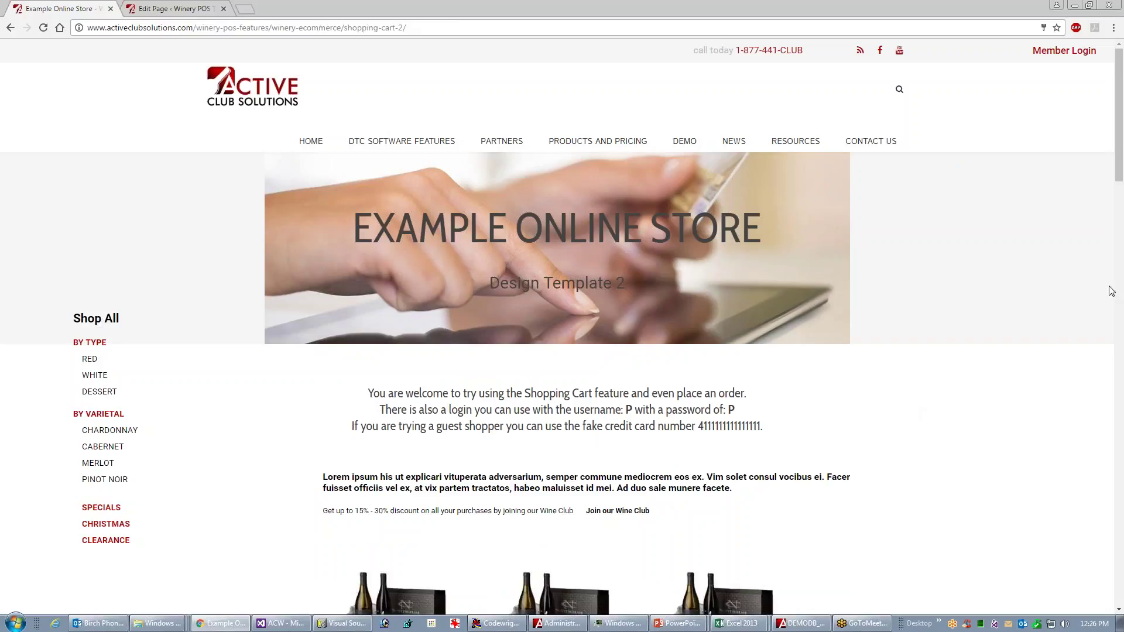
{"action": "left_click_drag", "start_coordinate": [1119, 168], "coordinate": [1084, 324]}
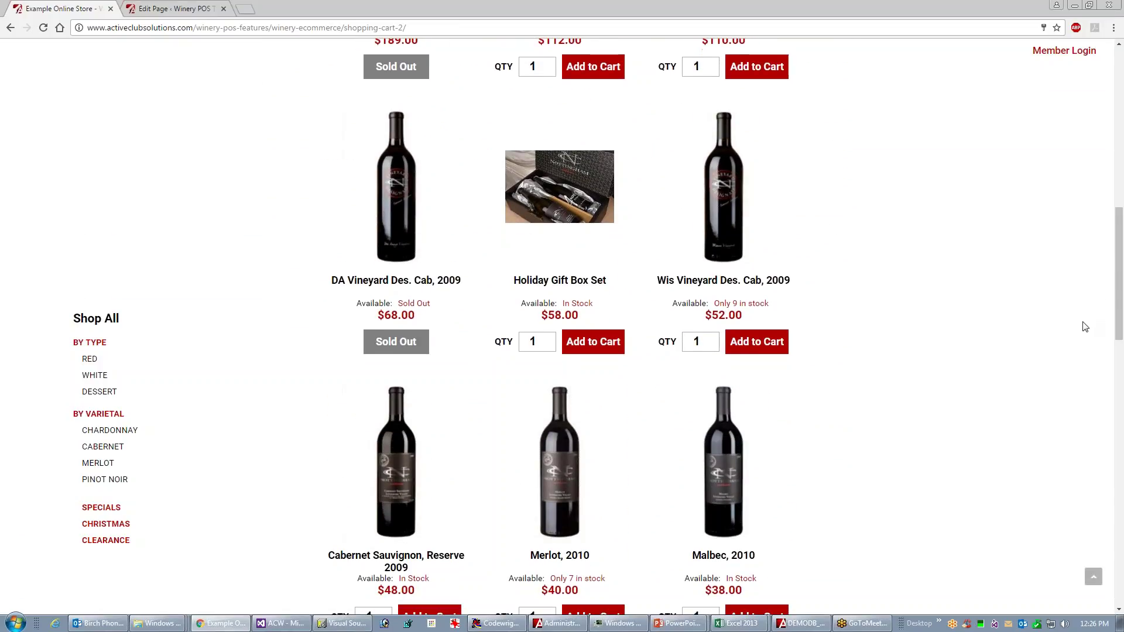
{"action": "left_click", "coordinate": [590, 347]}
{"action": "left_click", "coordinate": [759, 344]}
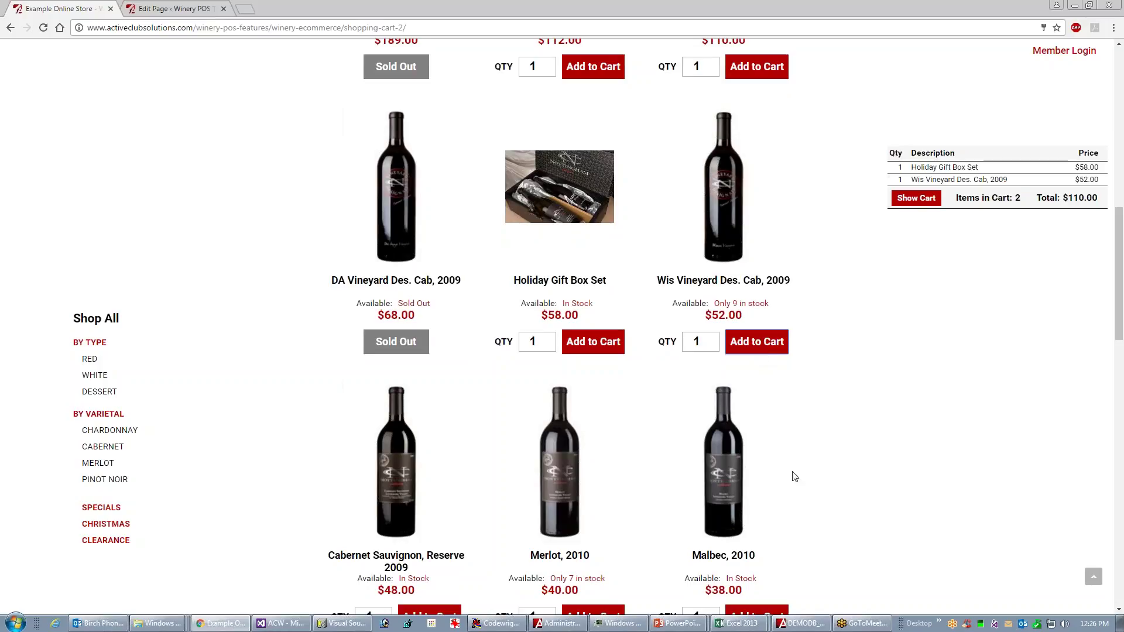
{"action": "left_click", "coordinate": [437, 615]}
{"action": "left_click", "coordinate": [906, 206]}
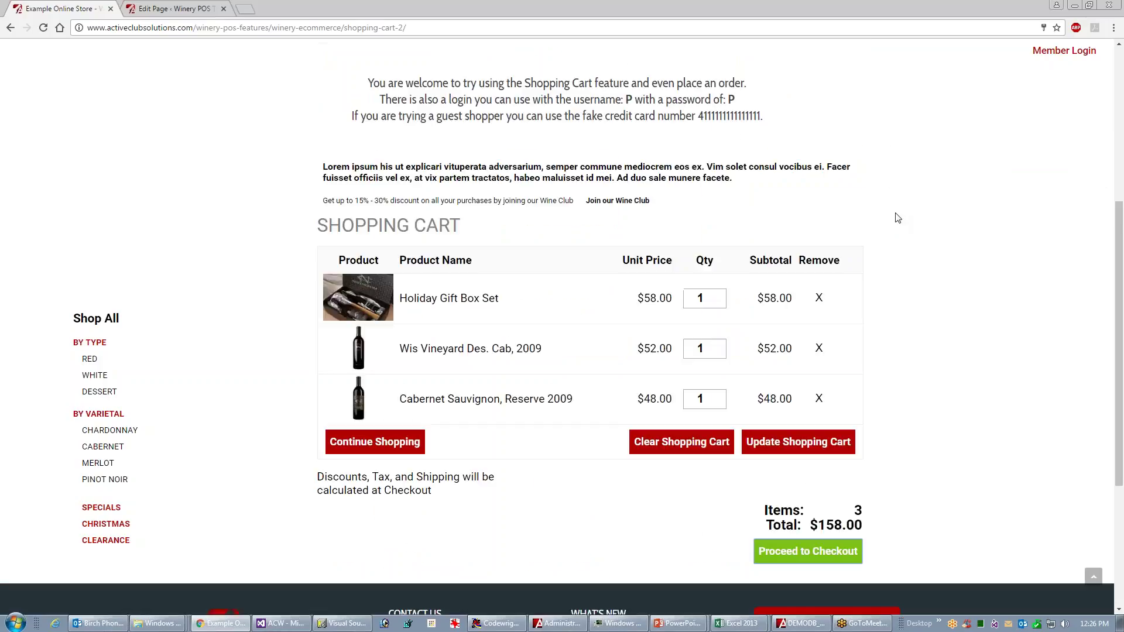
{"action": "left_click", "coordinate": [790, 556]}
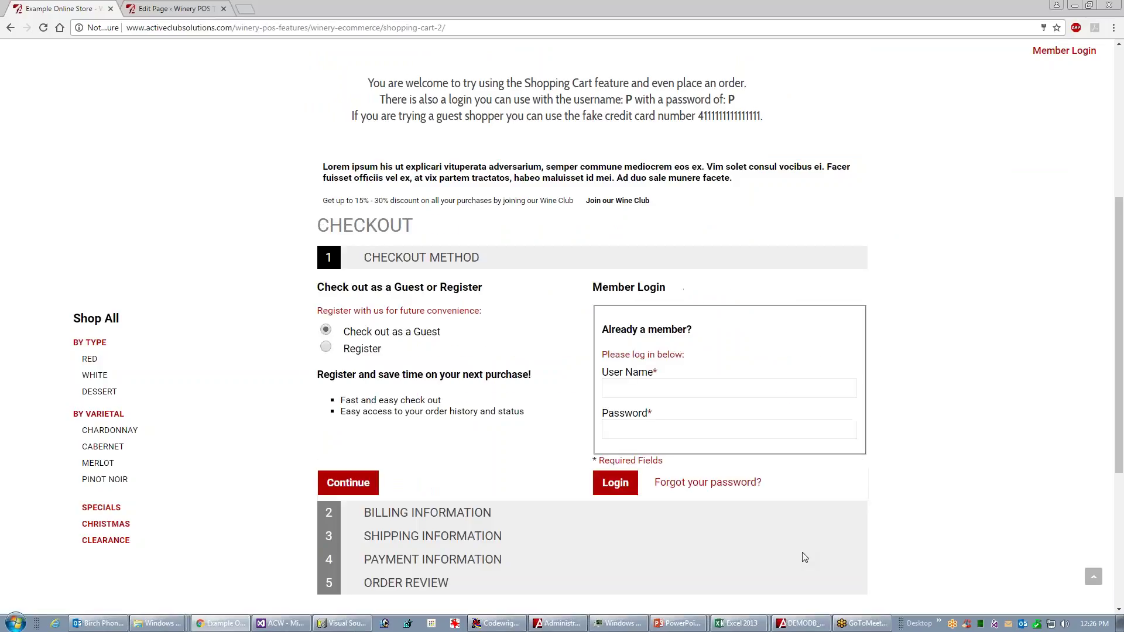
- Check out as a guest and fill in the customer's first name from autofill suggestions
{"action": "left_click", "coordinate": [378, 485]}
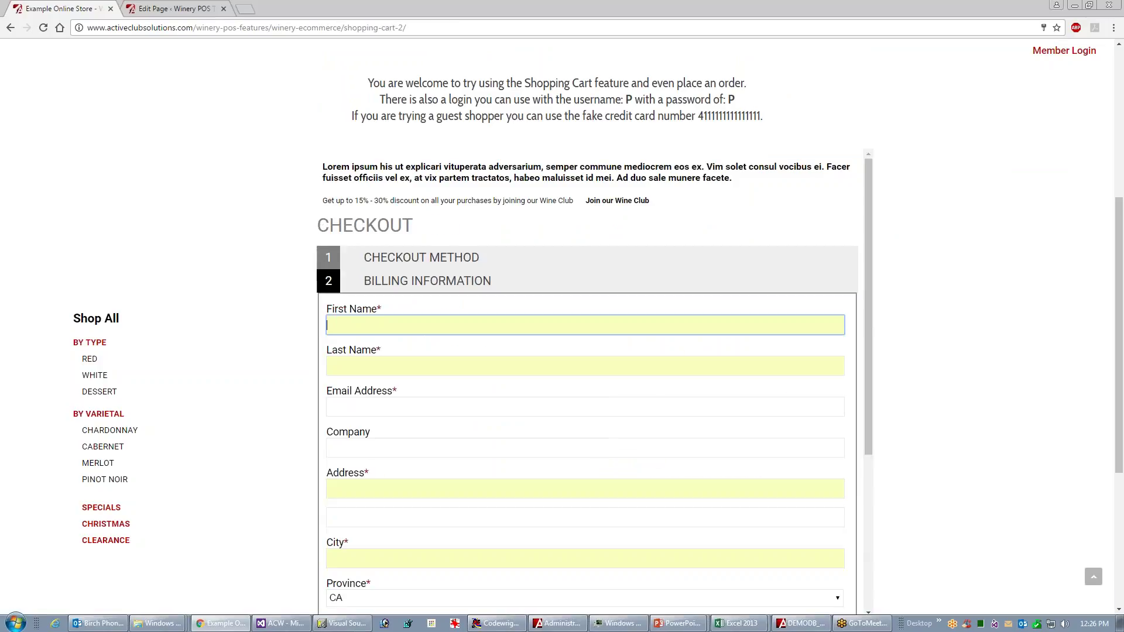
{"action": "type", "text": "a"}
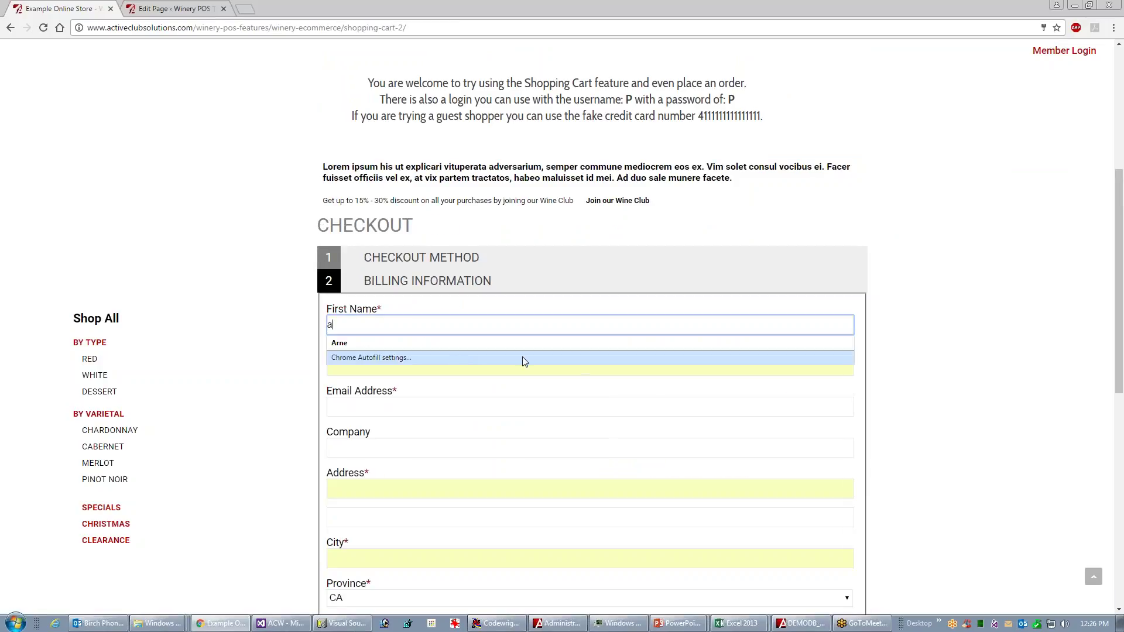
{"action": "type", "text": "r"}
{"action": "key", "text": "Tab"}
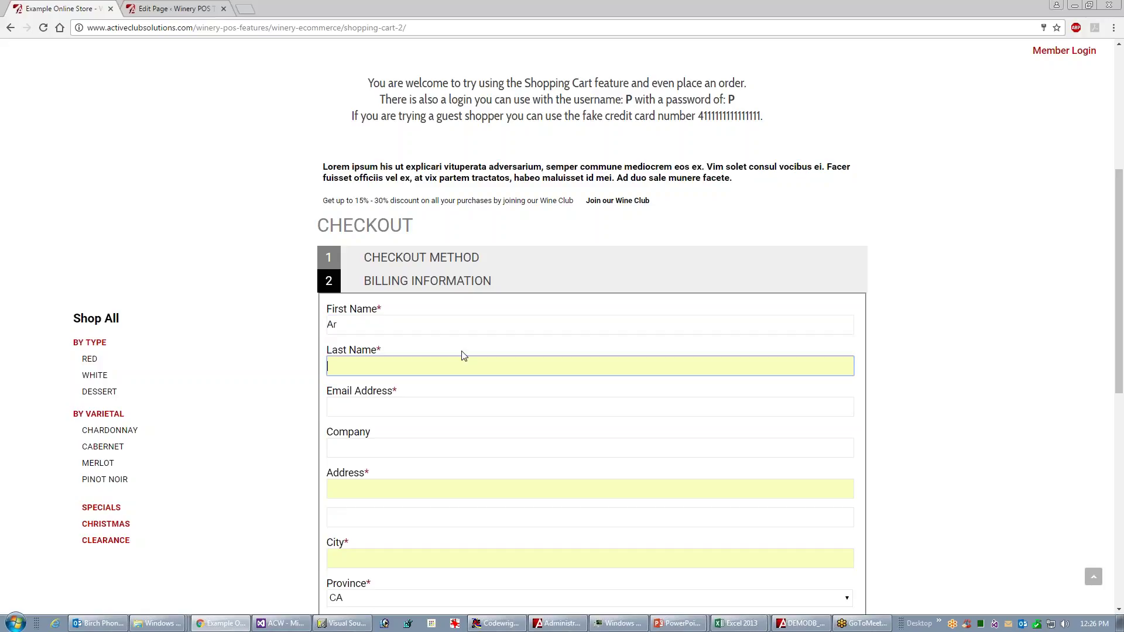
{"action": "left_click", "coordinate": [376, 327]}
{"action": "type", "text": "ne"}
{"action": "left_click", "coordinate": [372, 346]}
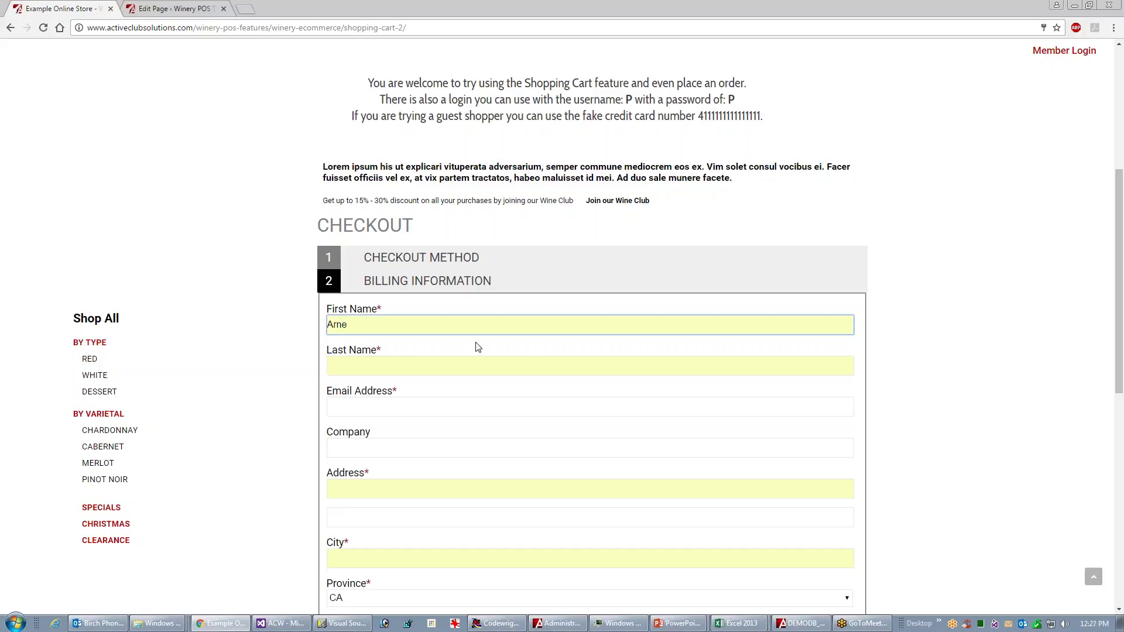
{"action": "left_click_drag", "start_coordinate": [322, 324], "coordinate": [306, 331]}
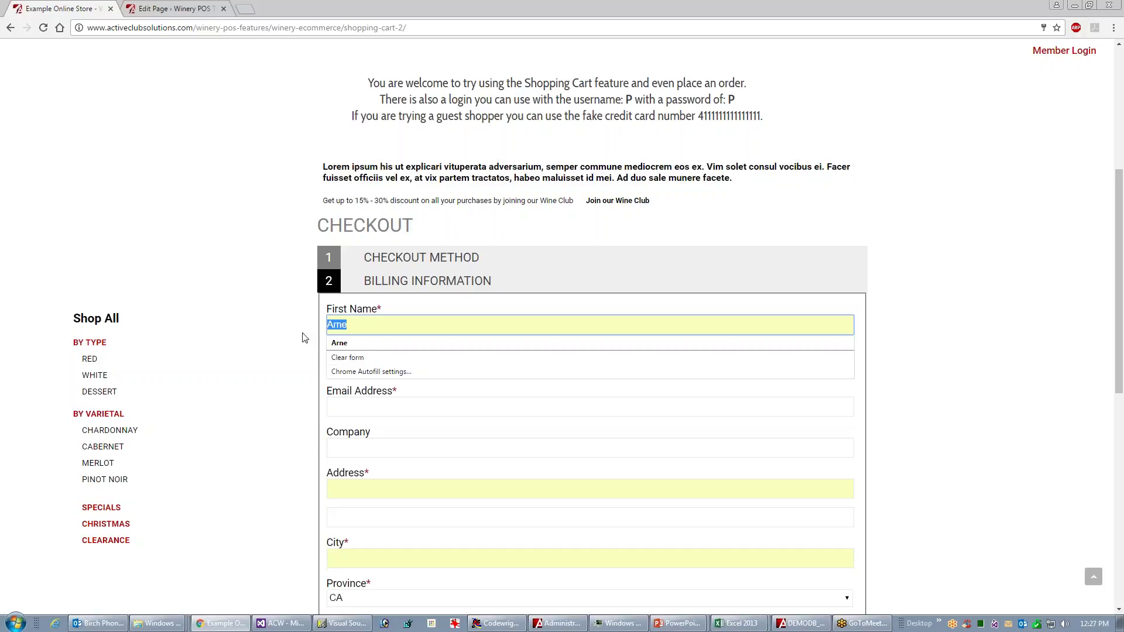
{"action": "type", "text": "A"}
{"action": "left_click", "coordinate": [358, 345]}
{"action": "left_click_drag", "start_coordinate": [371, 325], "coordinate": [281, 322]}
{"action": "type", "text": "a"}
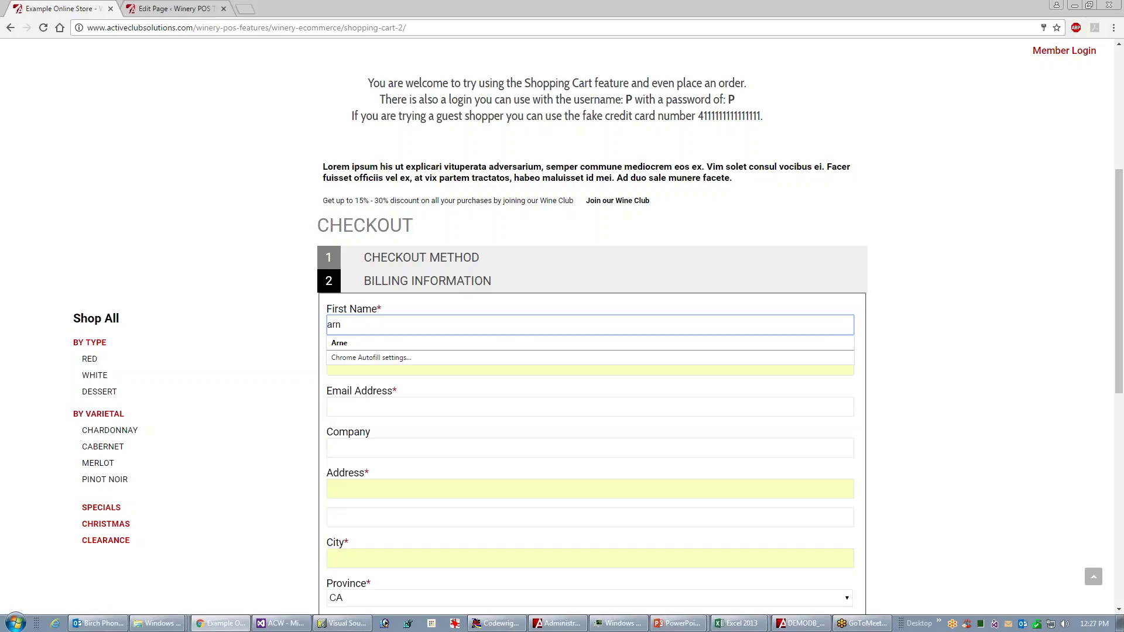
{"action": "key", "text": "Tab"}
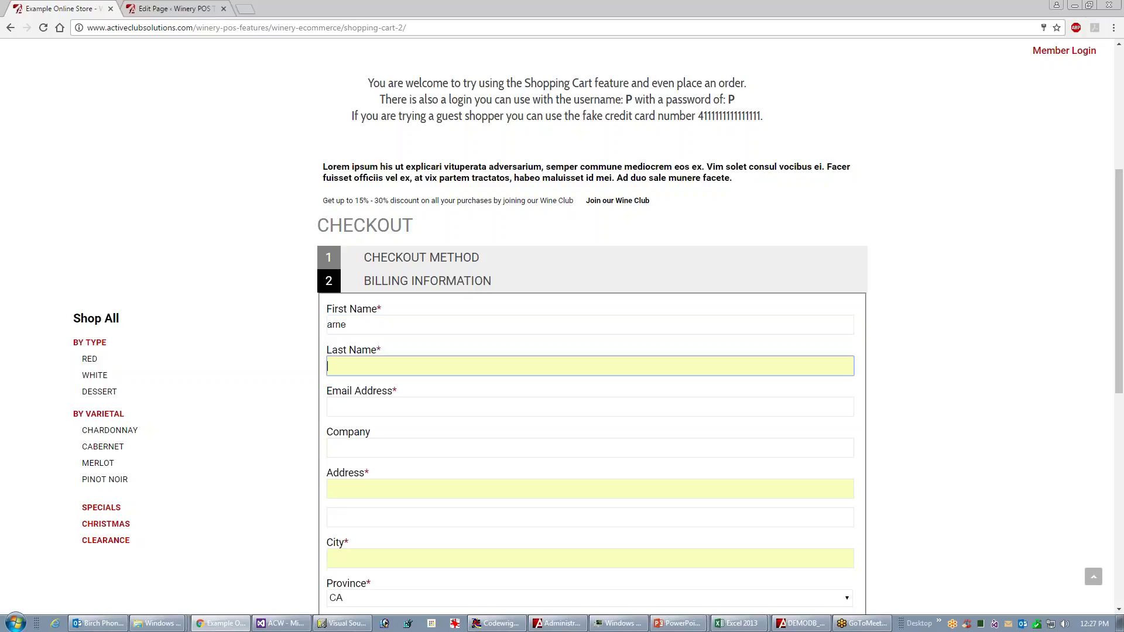
- Reselect the suggested first name and enter the customer's last name
{"action": "left_click_drag", "start_coordinate": [1116, 262], "coordinate": [1115, 326]}
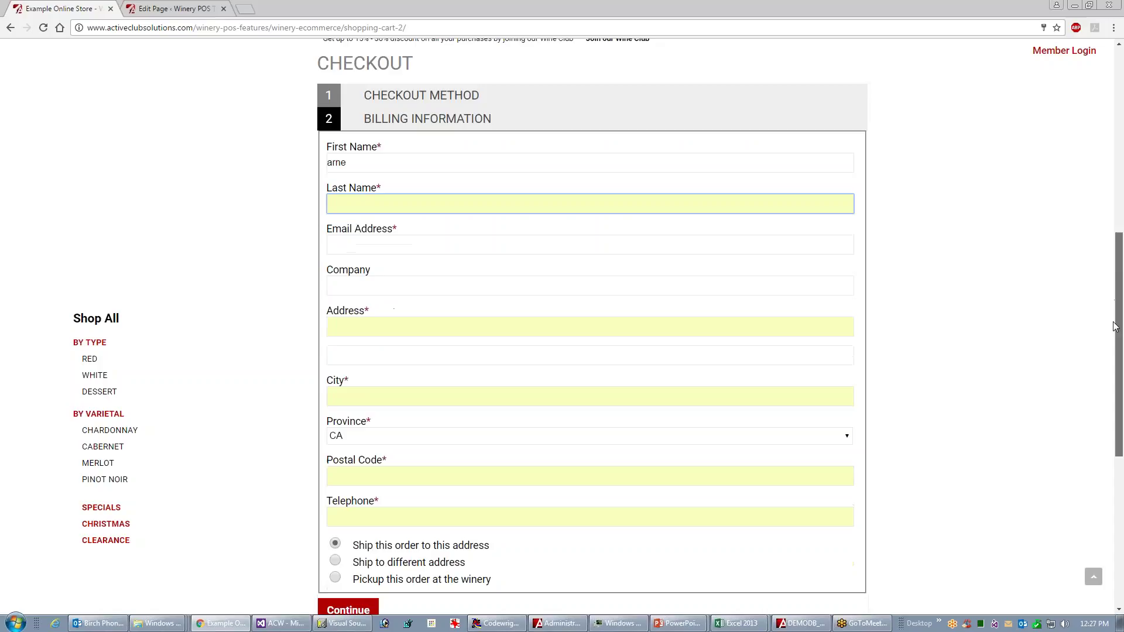
{"action": "left_click", "coordinate": [370, 163]}
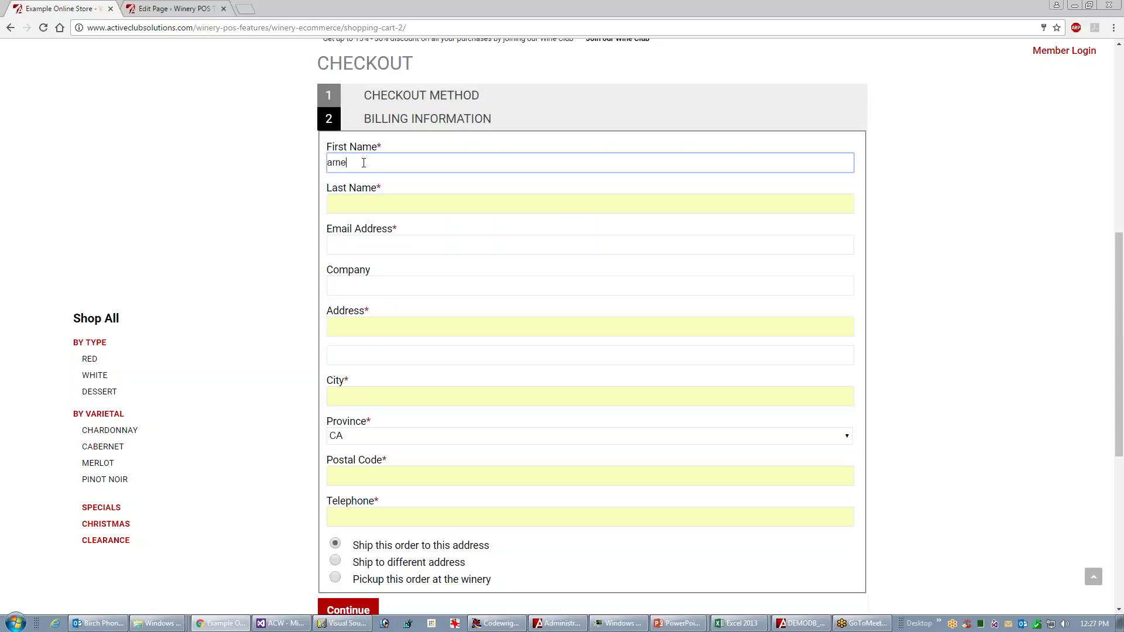
{"action": "double_click", "coordinate": [356, 164]}
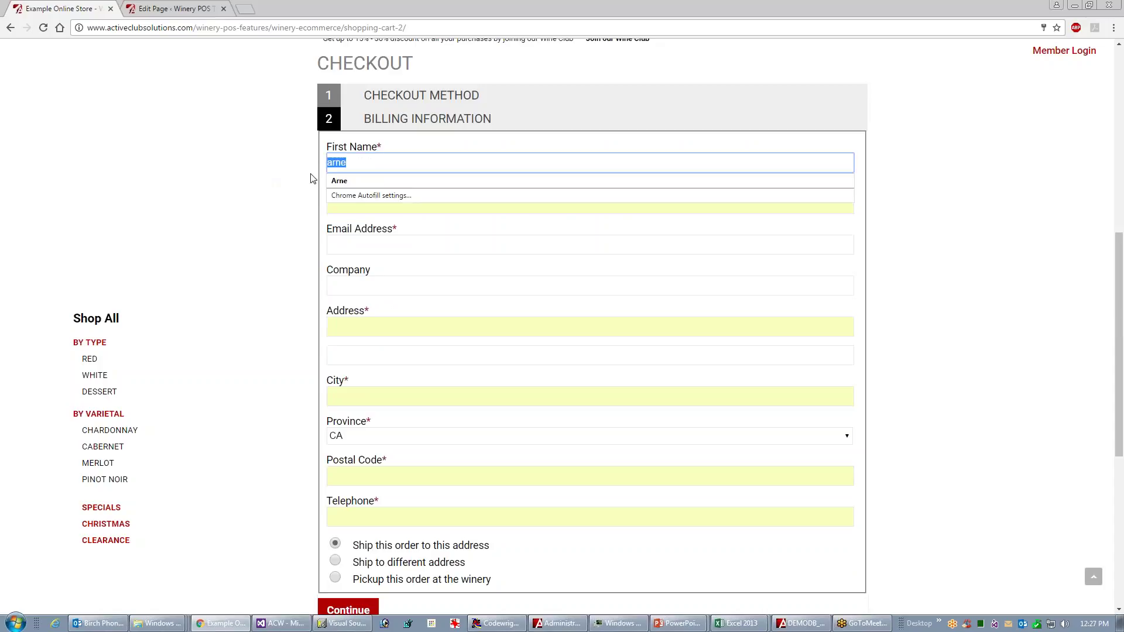
{"action": "key", "text": "Up"}
{"action": "left_click", "coordinate": [380, 180]}
{"action": "left_click", "coordinate": [338, 204]}
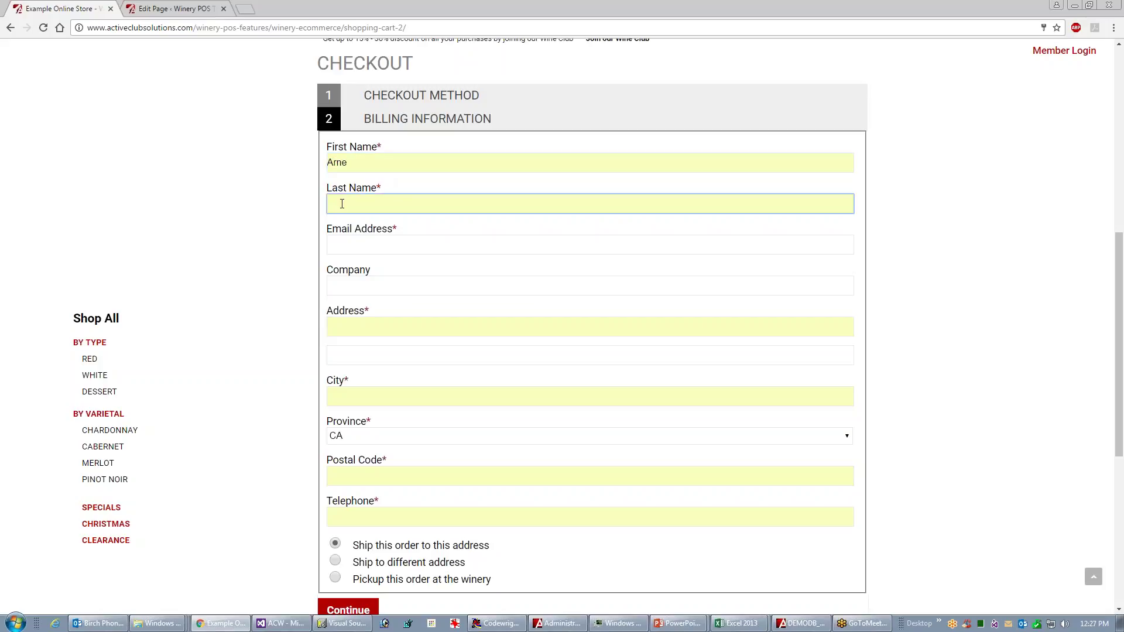
{"action": "type", "text": "haugland"}
{"action": "key", "text": "Tab"}
{"action": "key", "text": "Tab"}
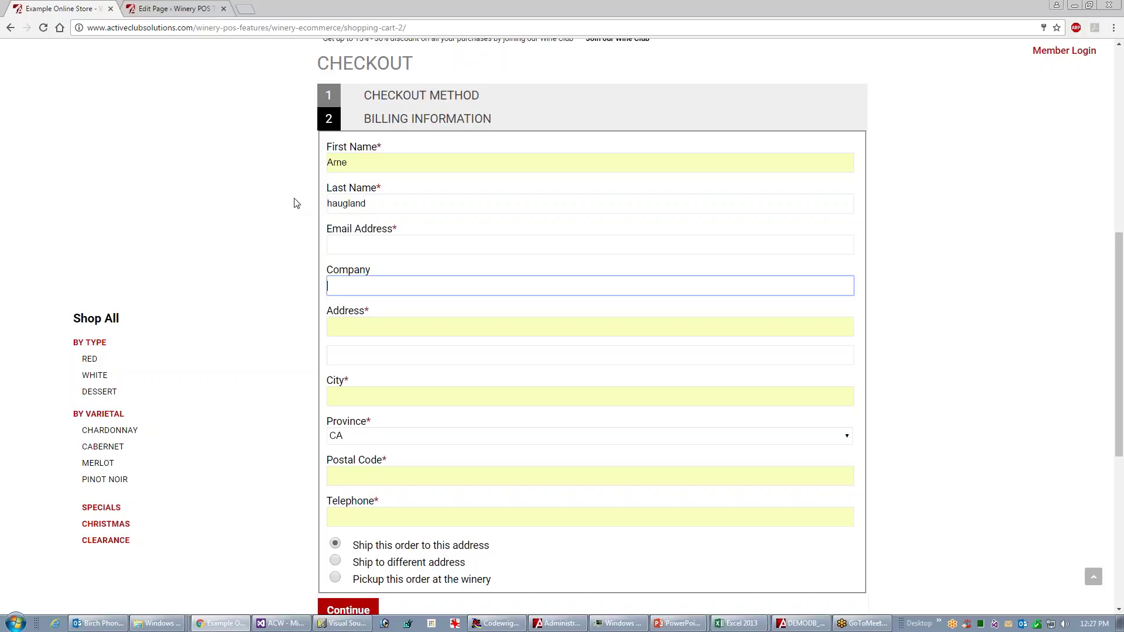
- Enter the customer's e-mail address and the autofilled street address
{"action": "key", "text": "shift+Tab"}
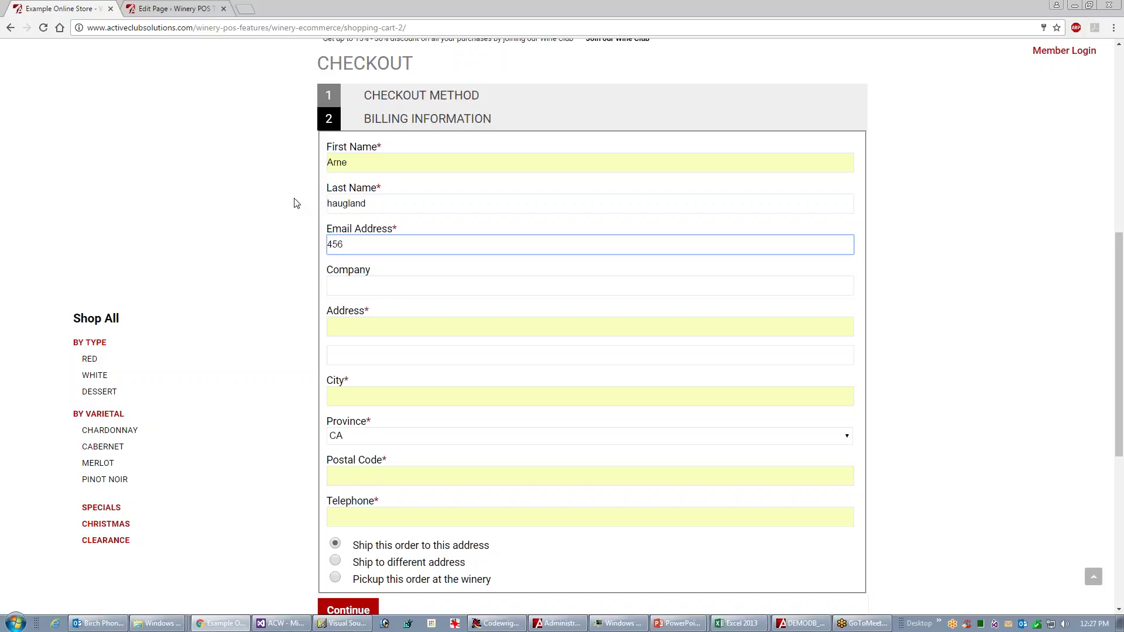
{"action": "type", "text": "456@fslkdfjs"}
{"action": "key", "text": "Tab"}
{"action": "key", "text": "Tab"}
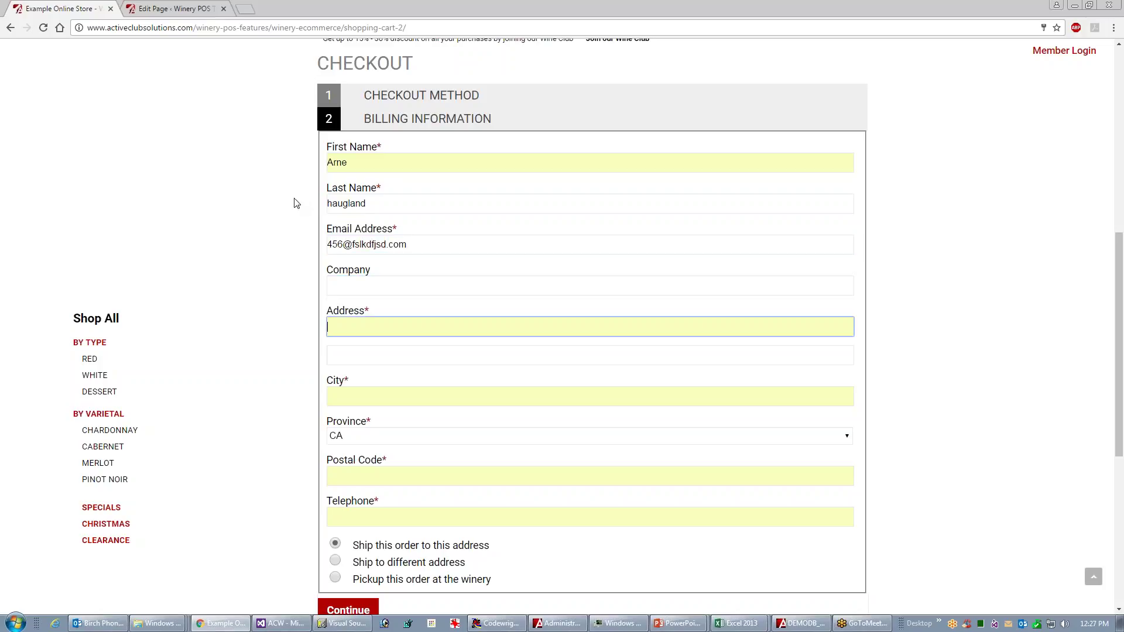
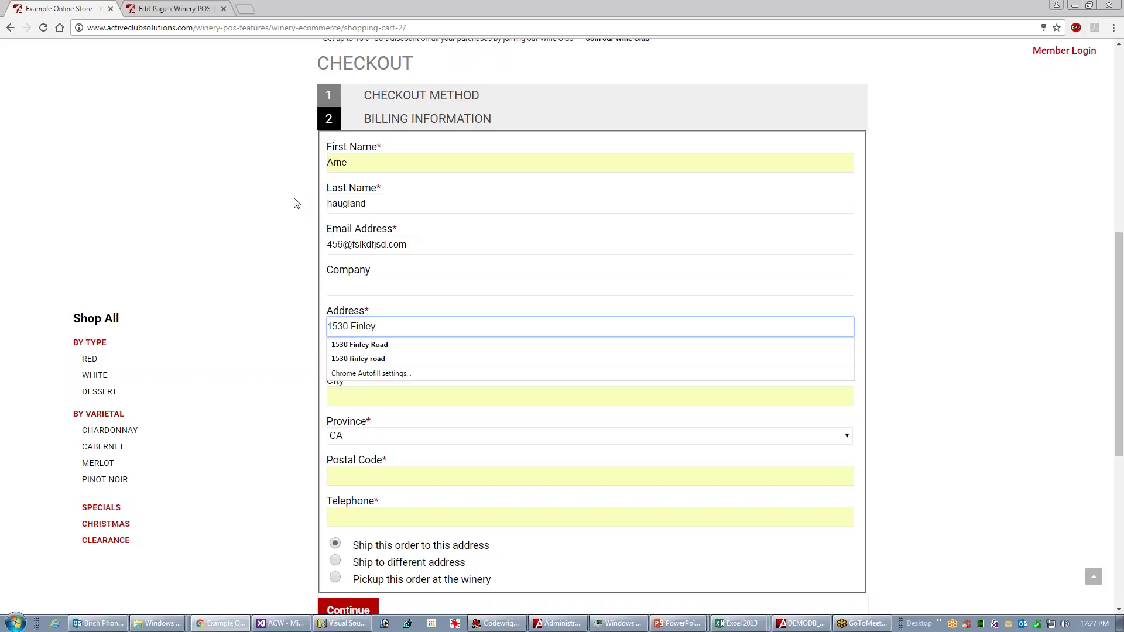
{"action": "key", "text": "Down"}
{"action": "key", "text": "Tab"}
{"action": "key", "text": "Tab"}
- Fill in the city, postal code and telephone number, then submit the billing information
{"action": "type", "text": "P"}
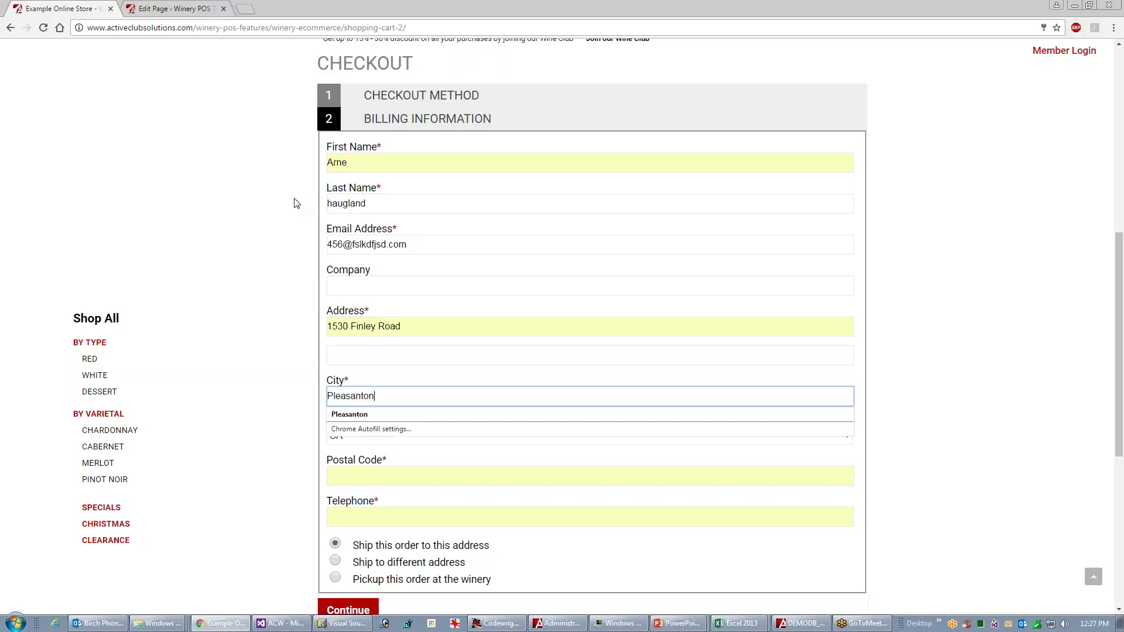
{"action": "key", "text": "Down"}
{"action": "key", "text": "Tab"}
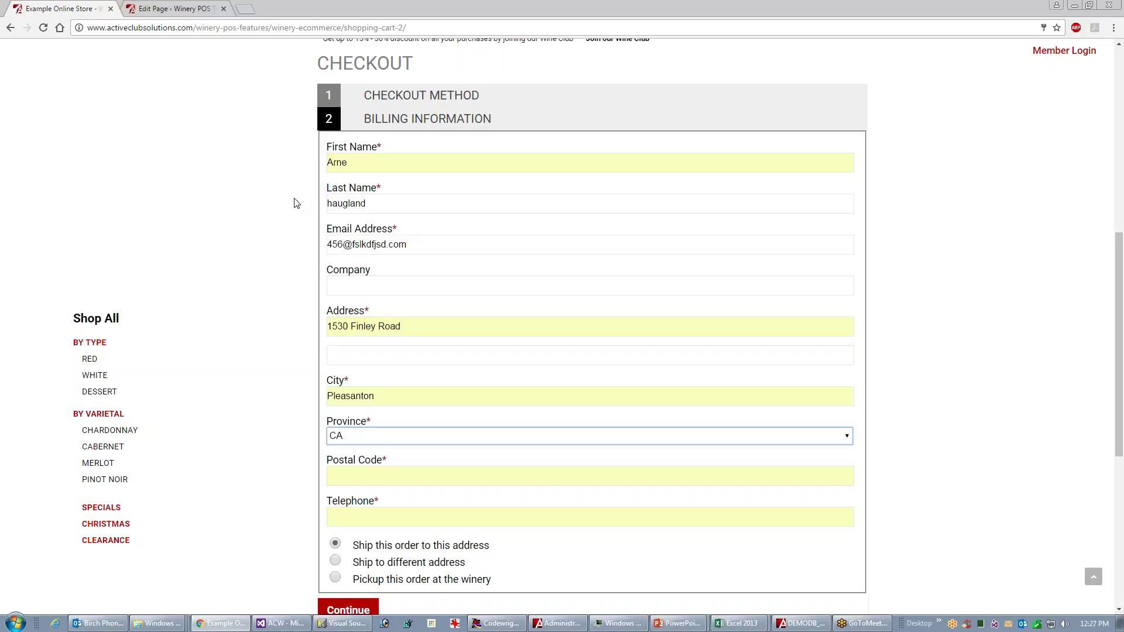
{"action": "key", "text": "Tab"}
{"action": "type", "text": "9"}
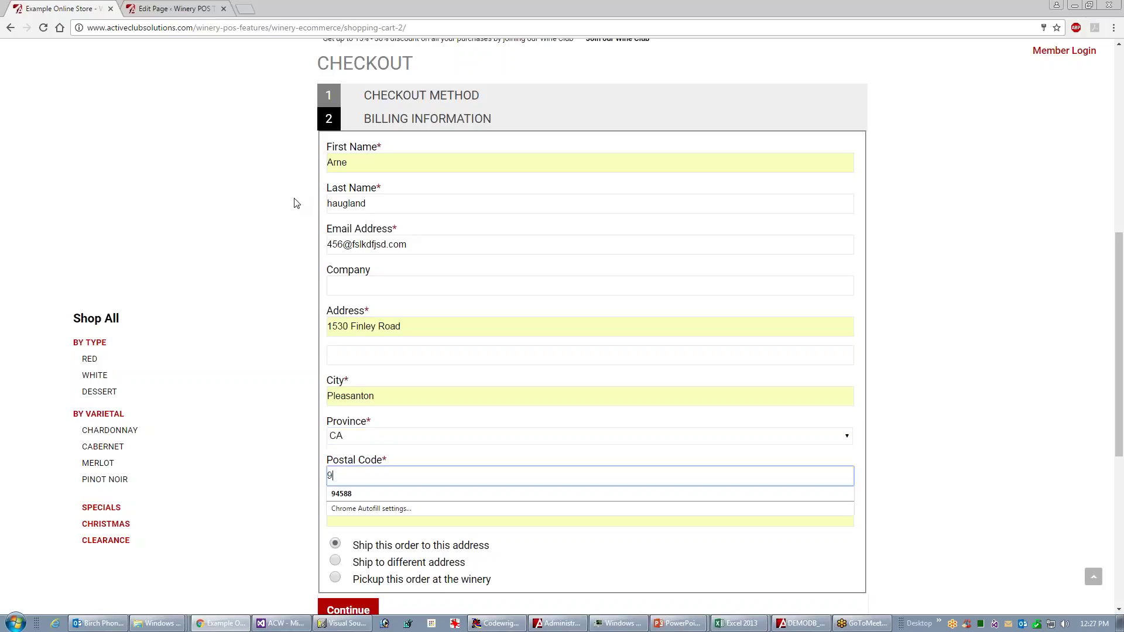
{"action": "type", "text": "4588"}
{"action": "key", "text": "Tab"}
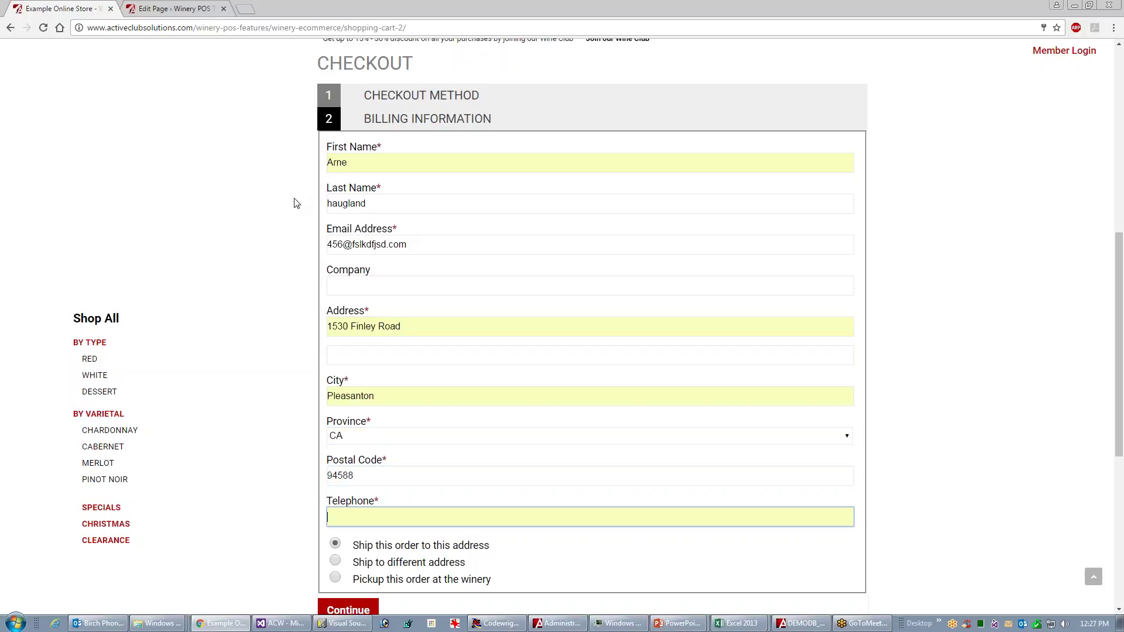
{"action": "type", "text": "243234"}
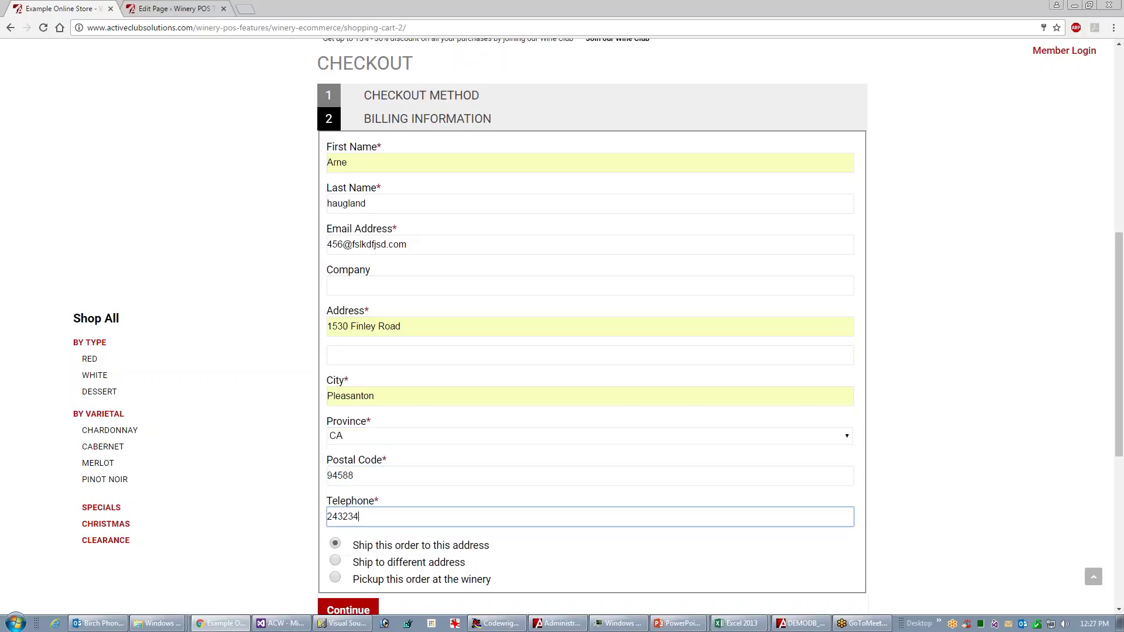
{"action": "left_click", "coordinate": [372, 605]}
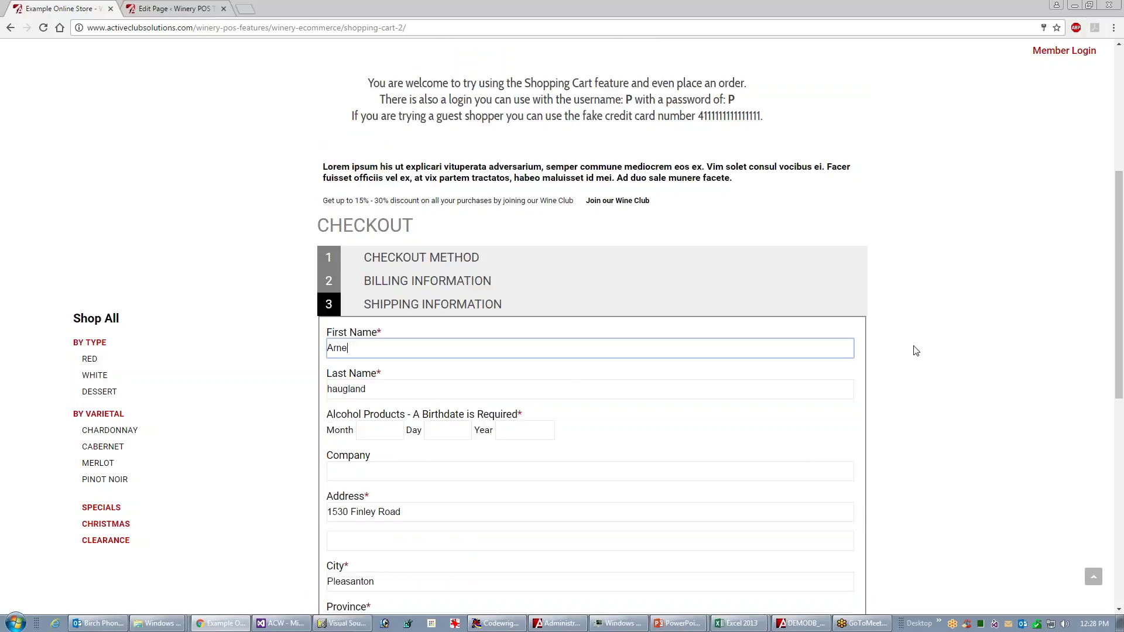
{"action": "left_click_drag", "start_coordinate": [1117, 306], "coordinate": [1122, 384]}
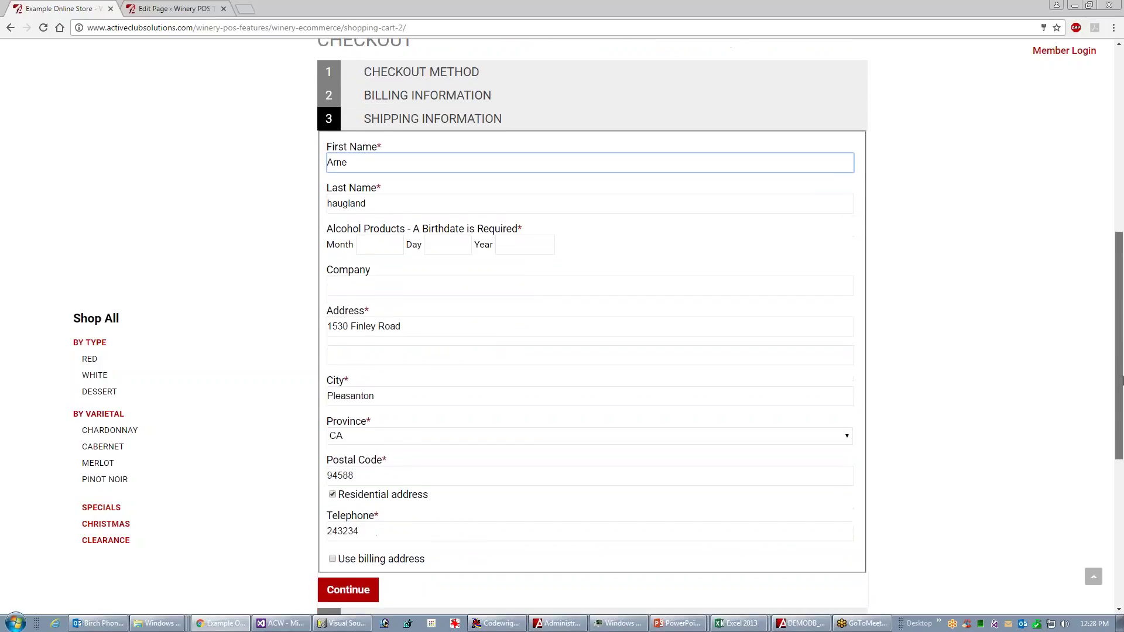
{"action": "left_click", "coordinate": [358, 245]}
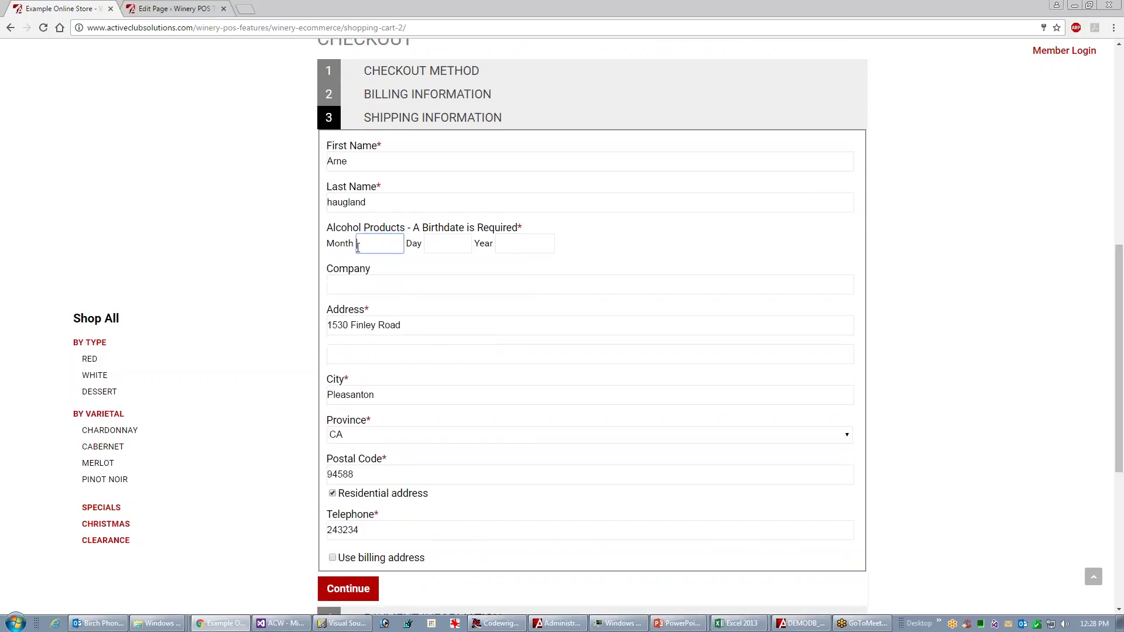
{"action": "key", "text": "Tab"}
{"action": "key", "text": "Tab"}
{"action": "type", "text": "1987"}
{"action": "key", "text": "Tab"}
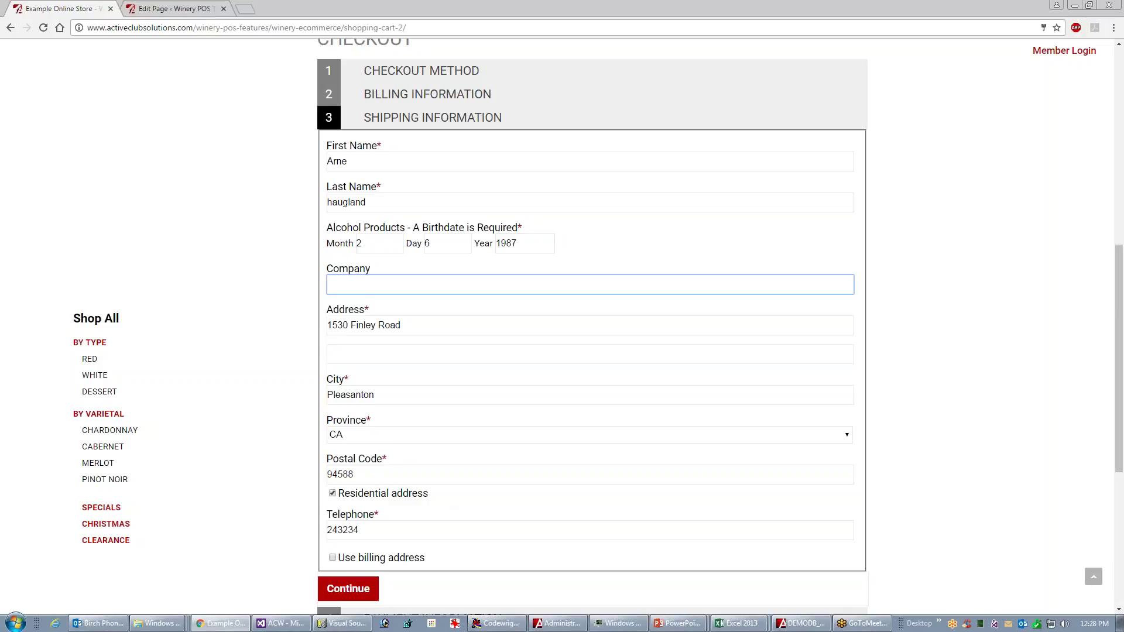
{"action": "left_click", "coordinate": [348, 588]}
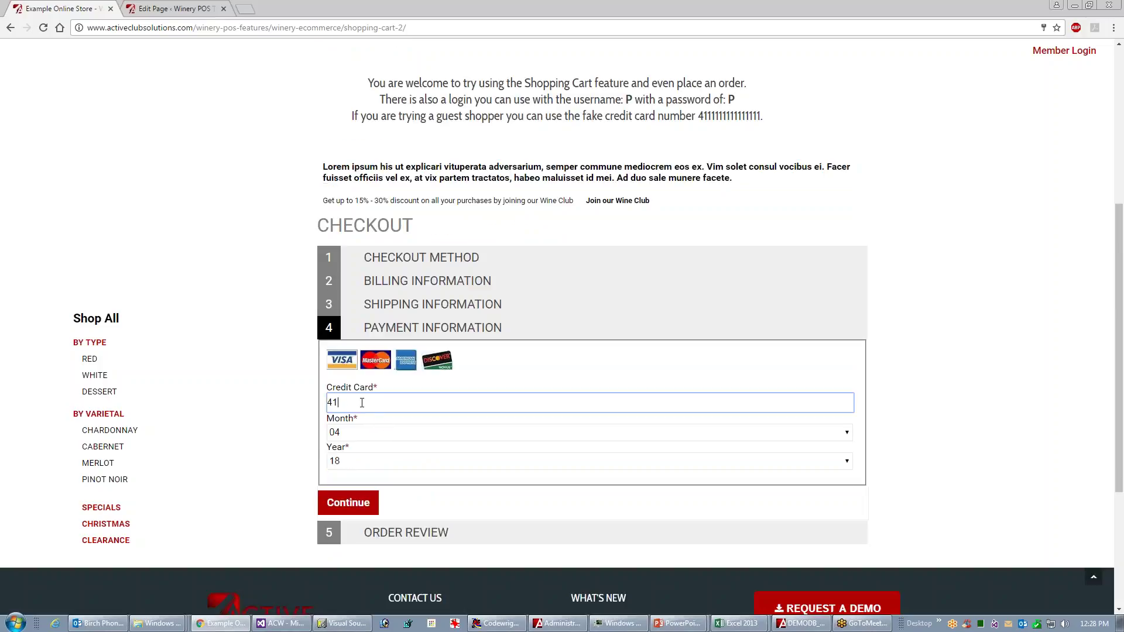
- Enter the test card number, review the $213.49 order, and return to the product listing
{"action": "type", "text": "4111111111111111"}
{"action": "left_click", "coordinate": [373, 501]}
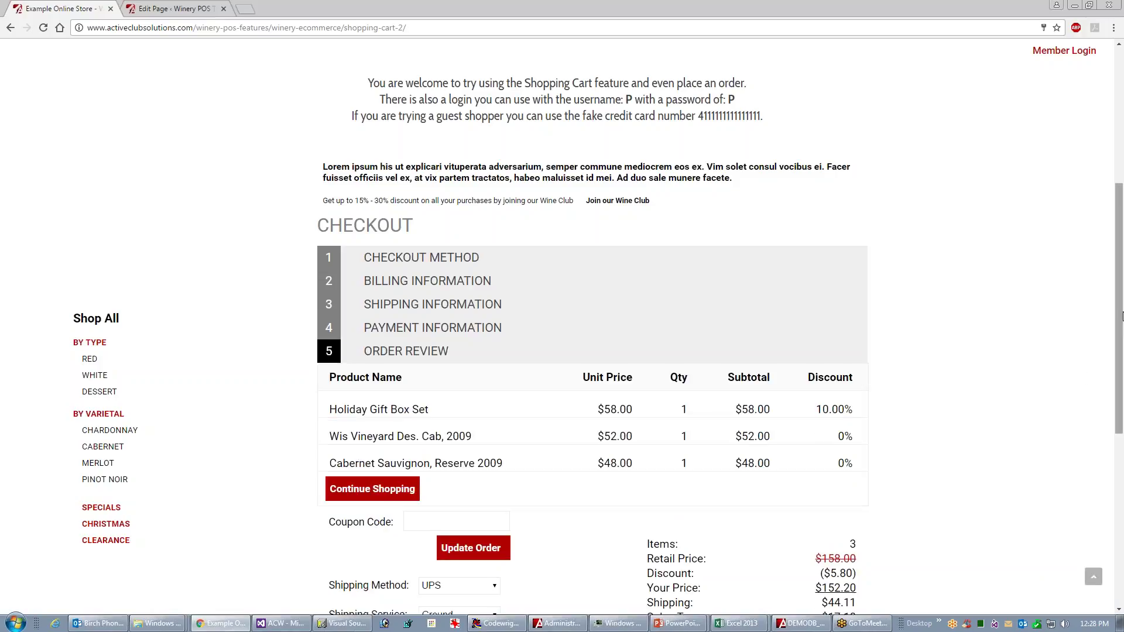
{"action": "left_click_drag", "start_coordinate": [1117, 319], "coordinate": [1121, 378]}
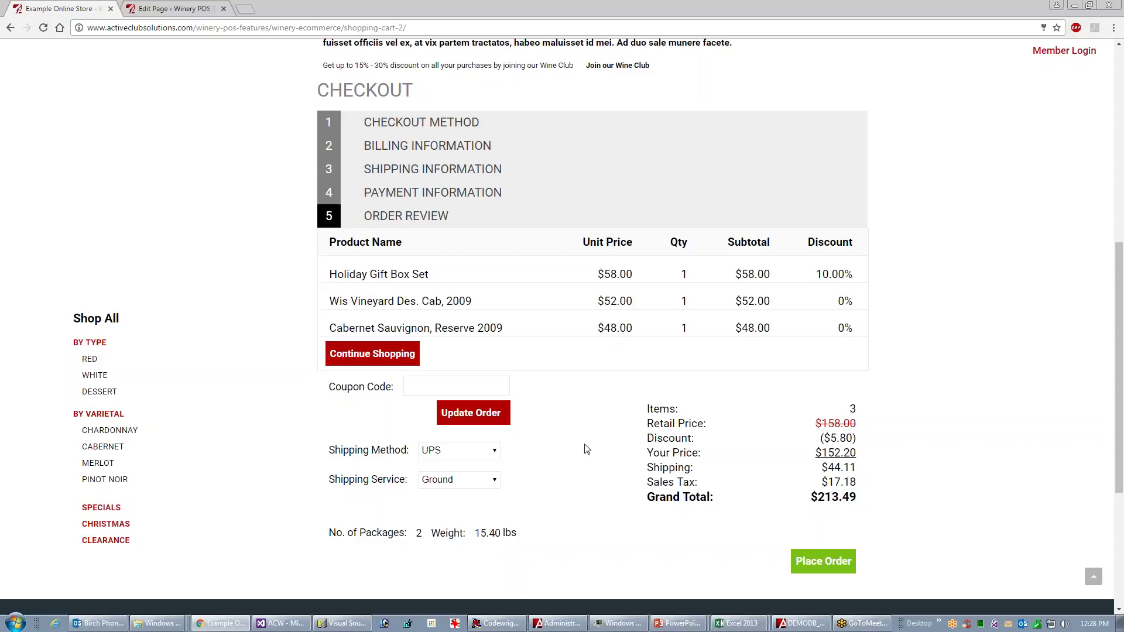
{"action": "left_click", "coordinate": [369, 355]}
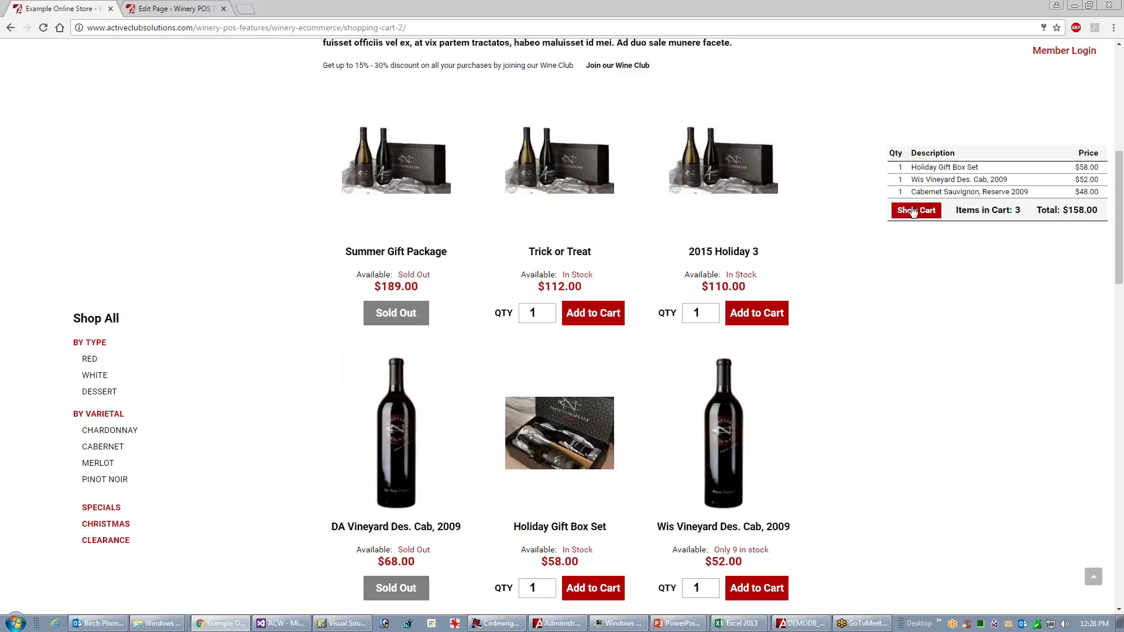
- Remove the Holiday Gift Box from the cart and proceed to checkout with the two wines
{"action": "left_click", "coordinate": [913, 211]}
{"action": "left_click", "coordinate": [819, 299]}
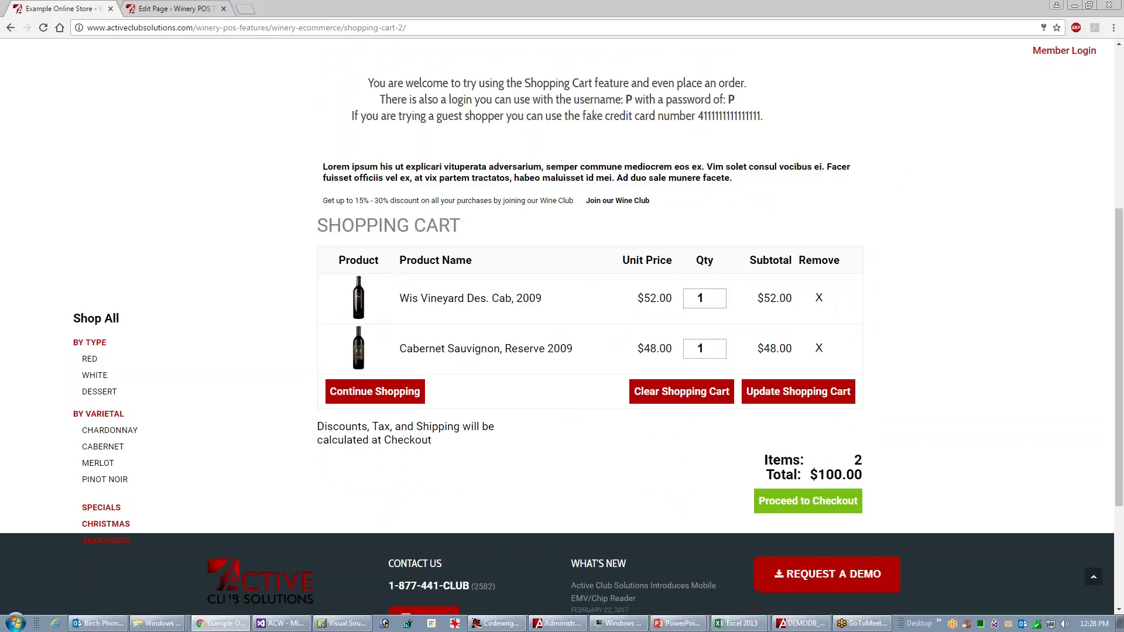
{"action": "left_click", "coordinate": [807, 502]}
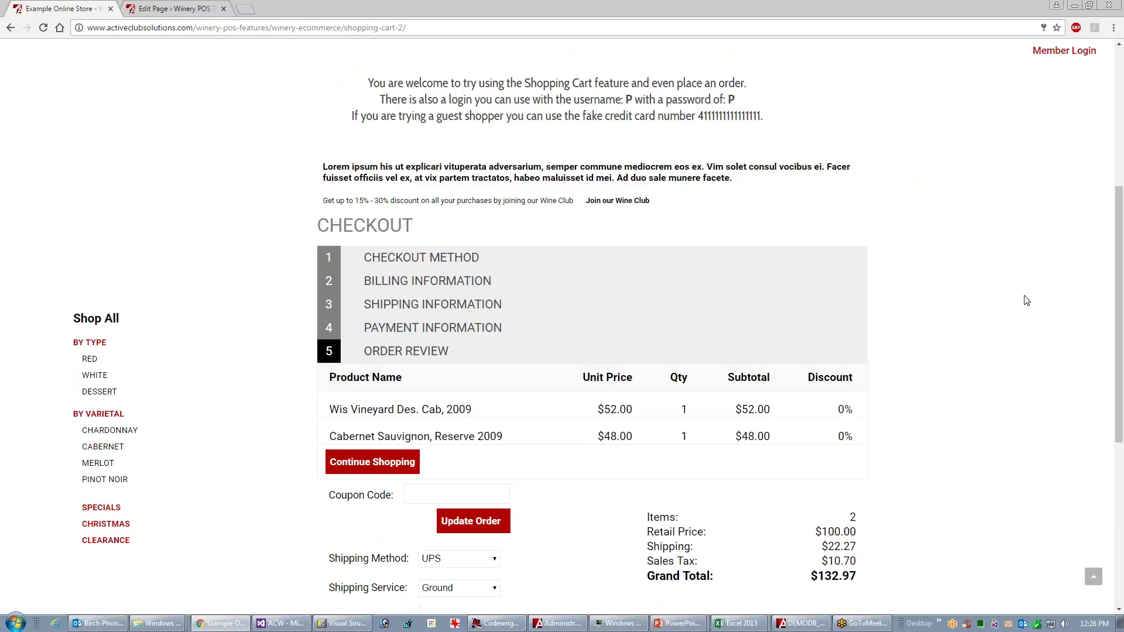
{"action": "left_click_drag", "start_coordinate": [1118, 259], "coordinate": [1118, 313]}
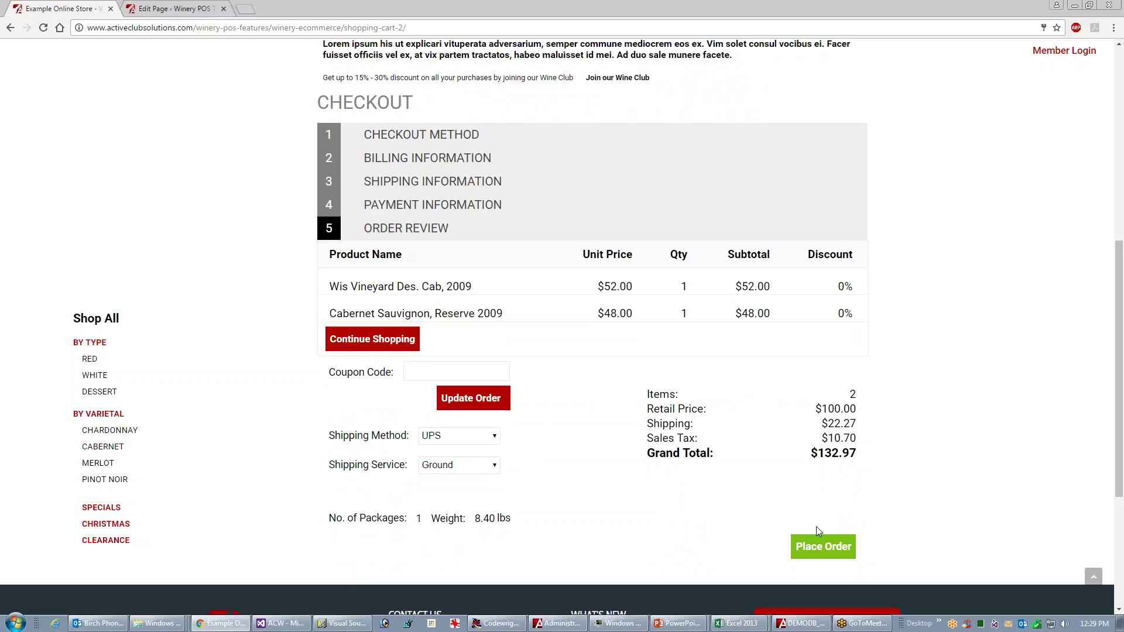
- Choose the Two Bottle Club (Red Only) and proceed to the club registration form
{"action": "left_click", "coordinate": [615, 79]}
{"action": "left_click", "coordinate": [796, 292]}
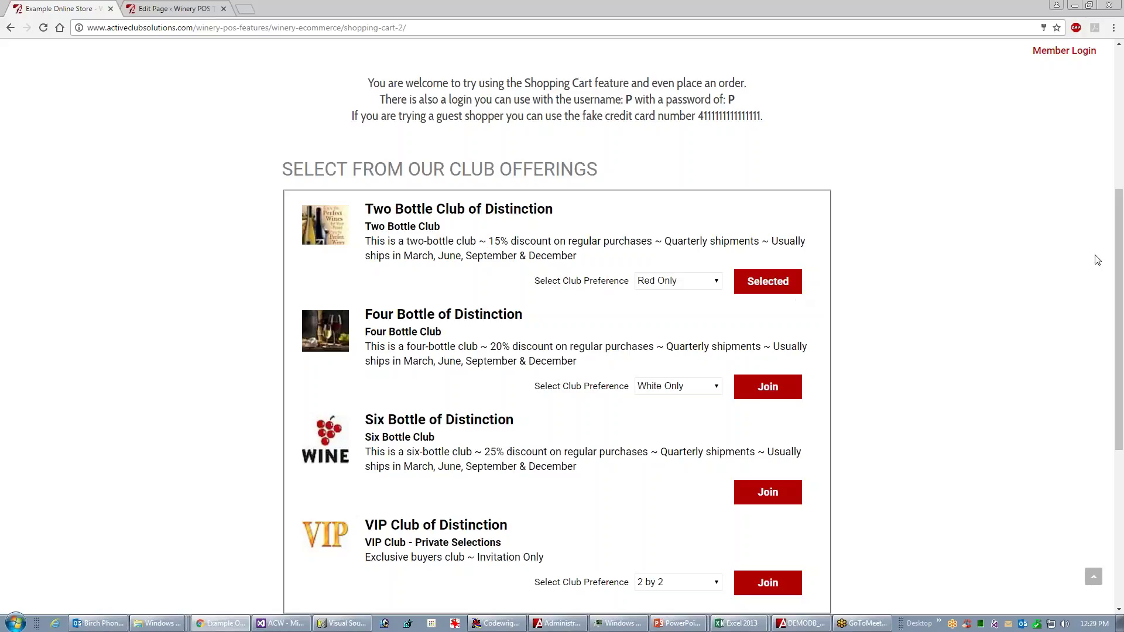
{"action": "left_click_drag", "start_coordinate": [1116, 261], "coordinate": [1117, 265]}
{"action": "scroll", "coordinate": [1117, 265], "scroll_direction": "down", "scroll_amount": 2}
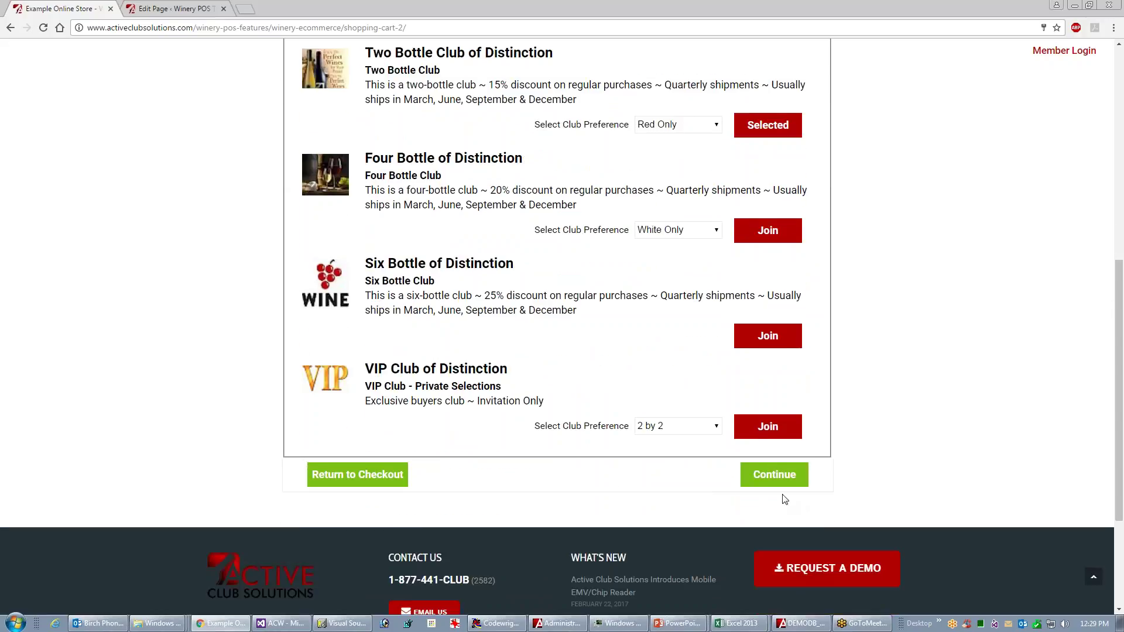
{"action": "left_click", "coordinate": [779, 473]}
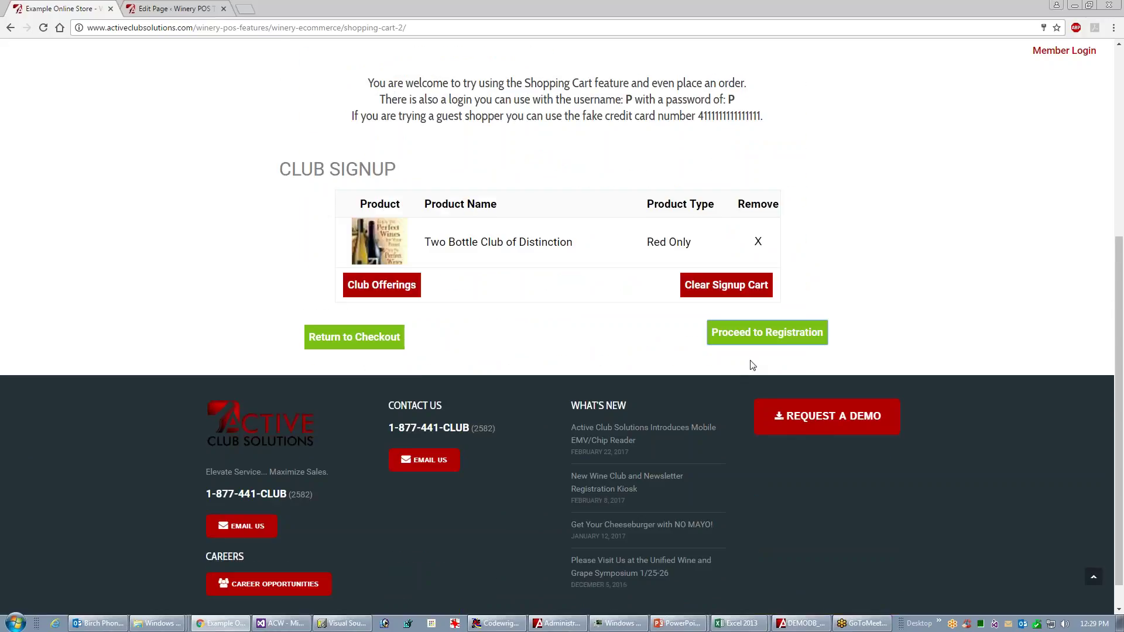
{"action": "left_click", "coordinate": [752, 341]}
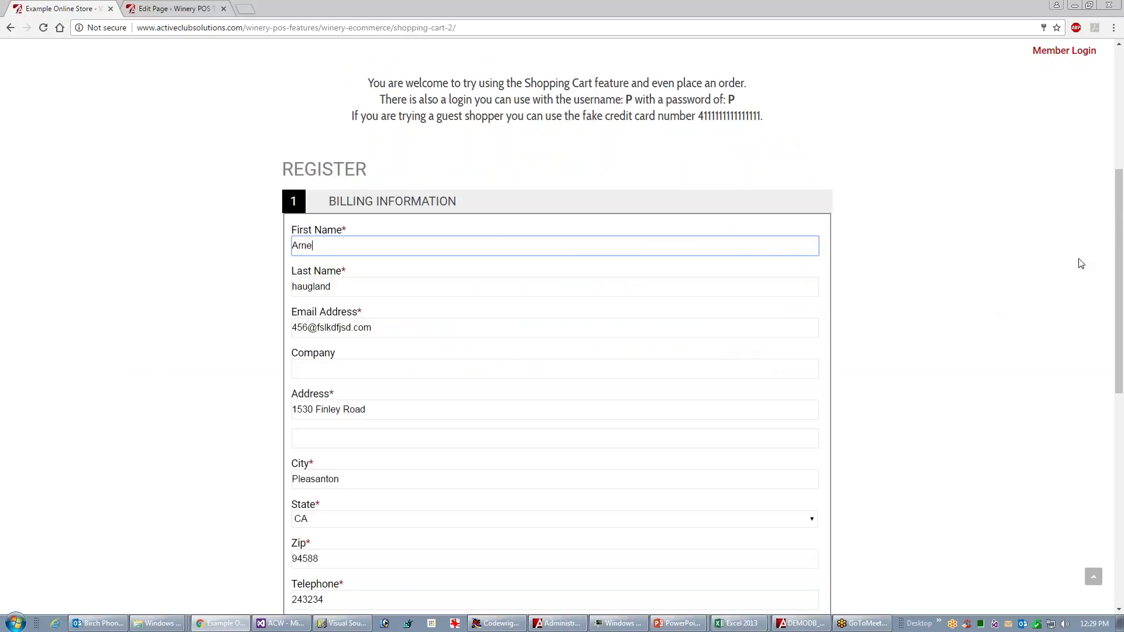
- Enter the account password and continue through shipping and payment to register for the Two Bottle Club
{"action": "left_click_drag", "start_coordinate": [1119, 265], "coordinate": [1084, 384]}
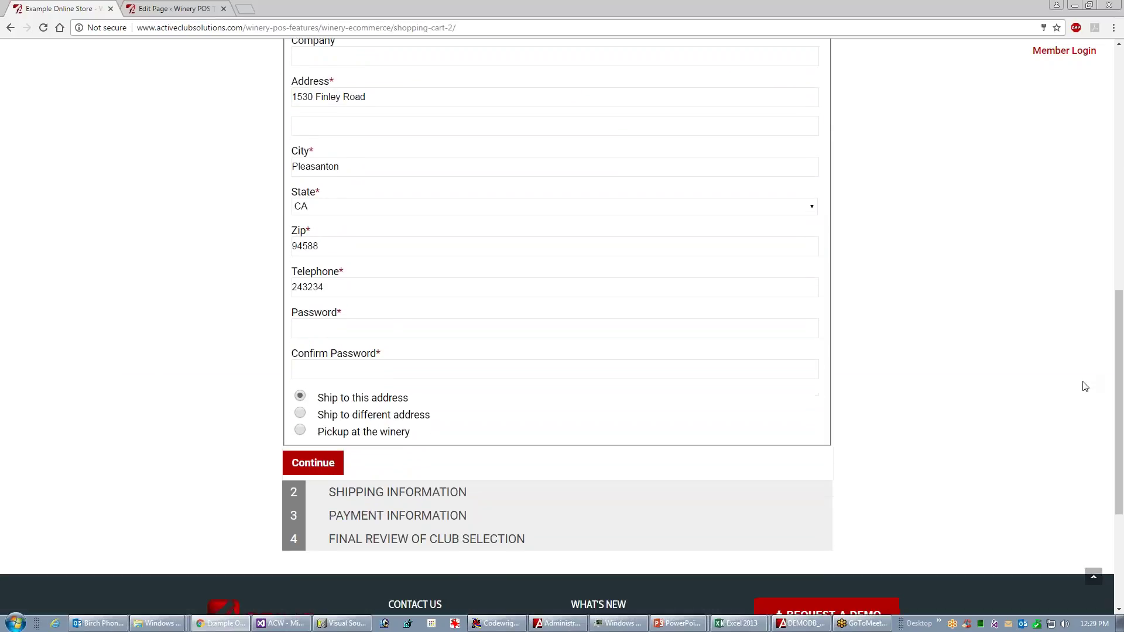
{"action": "left_click", "coordinate": [352, 324]}
{"action": "type", "text": "1"}
{"action": "key", "text": "Tab"}
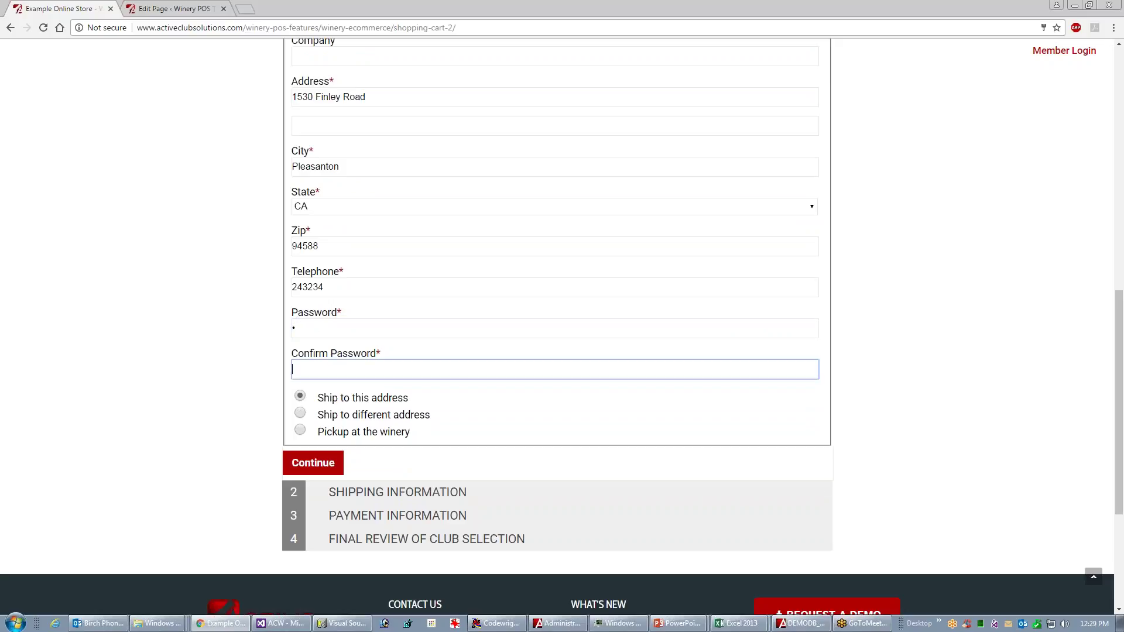
{"action": "key", "text": "Return"}
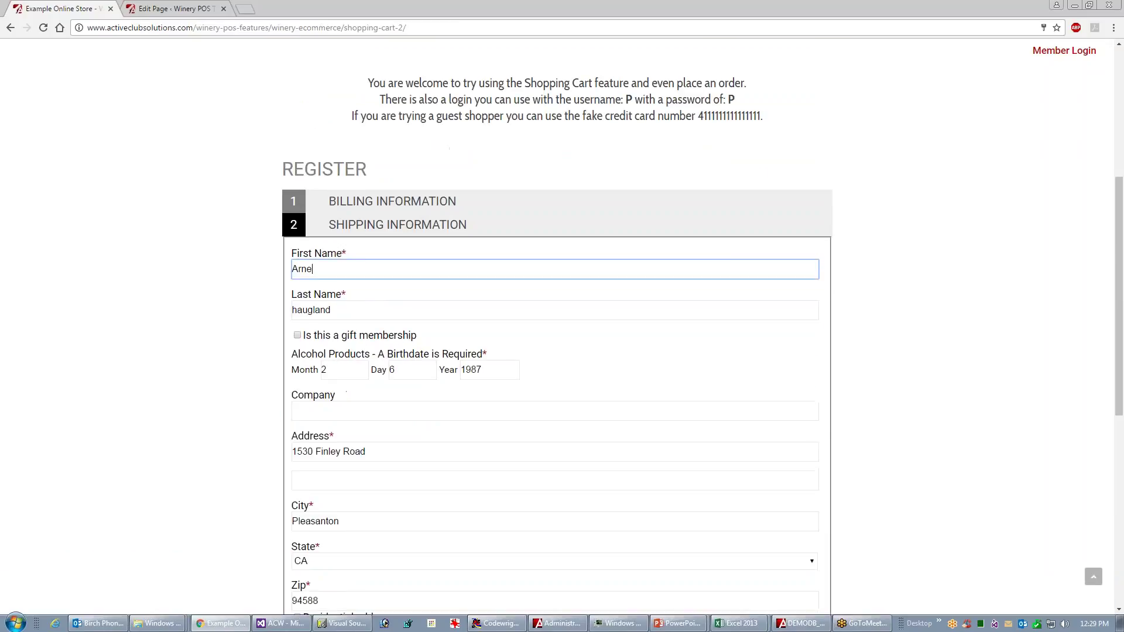
{"action": "left_click_drag", "start_coordinate": [1118, 296], "coordinate": [1101, 371]}
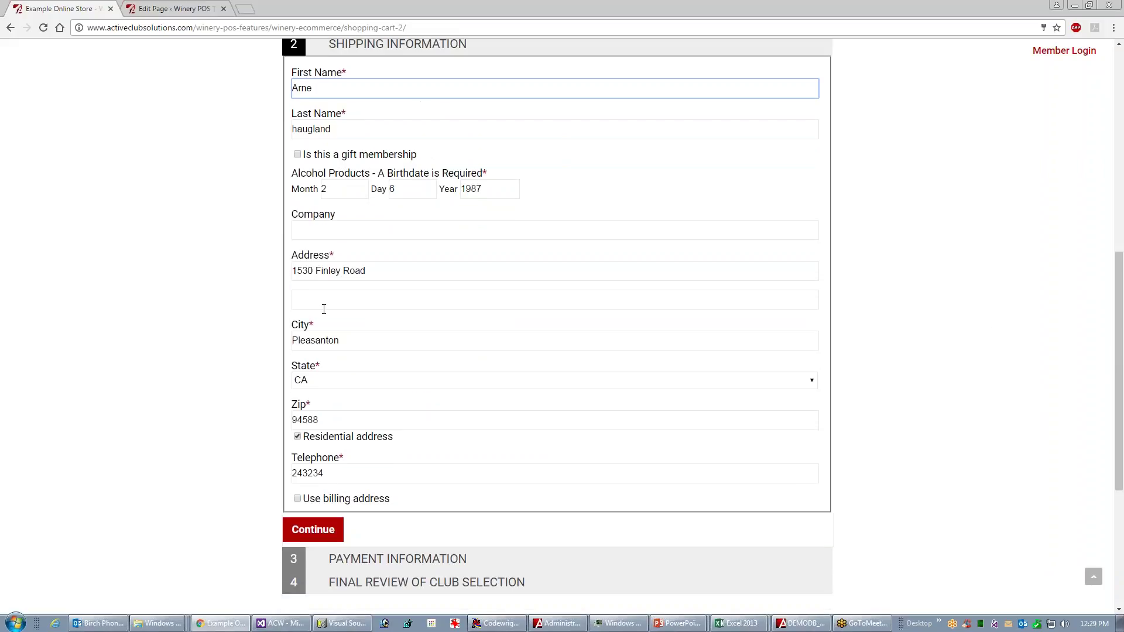
{"action": "left_click", "coordinate": [331, 534]}
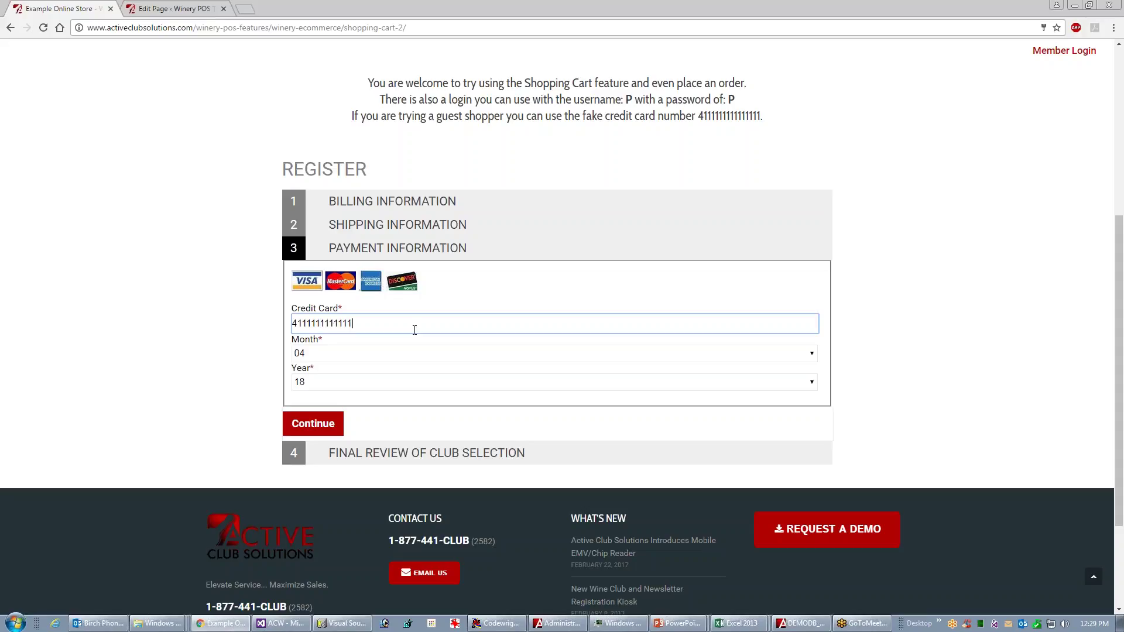
{"action": "left_click", "coordinate": [328, 424]}
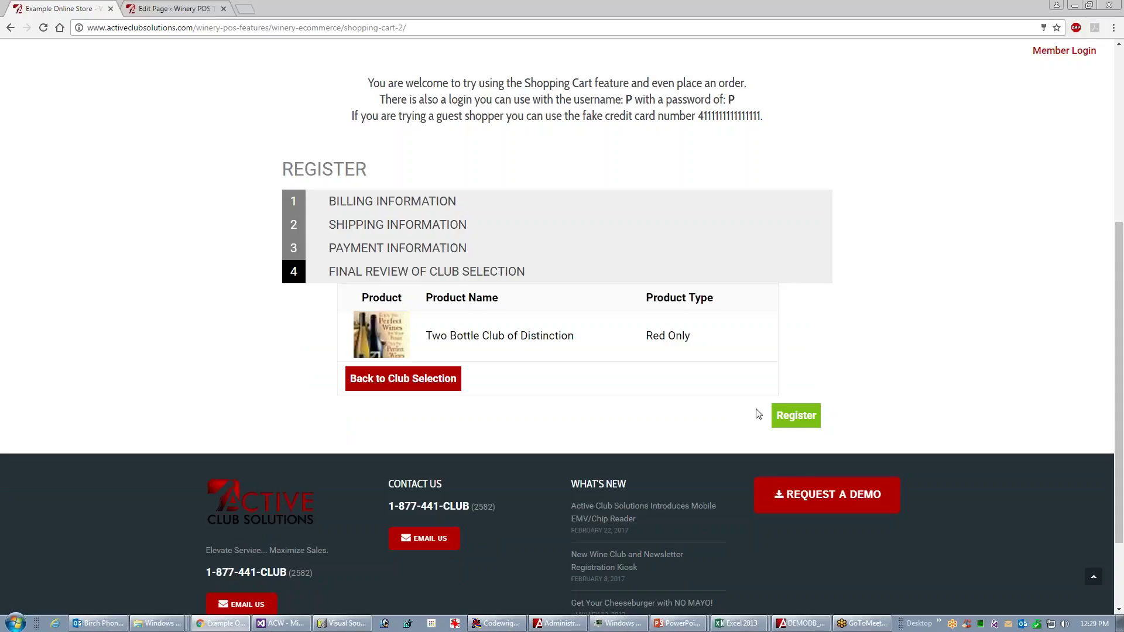
{"action": "left_click", "coordinate": [797, 417]}
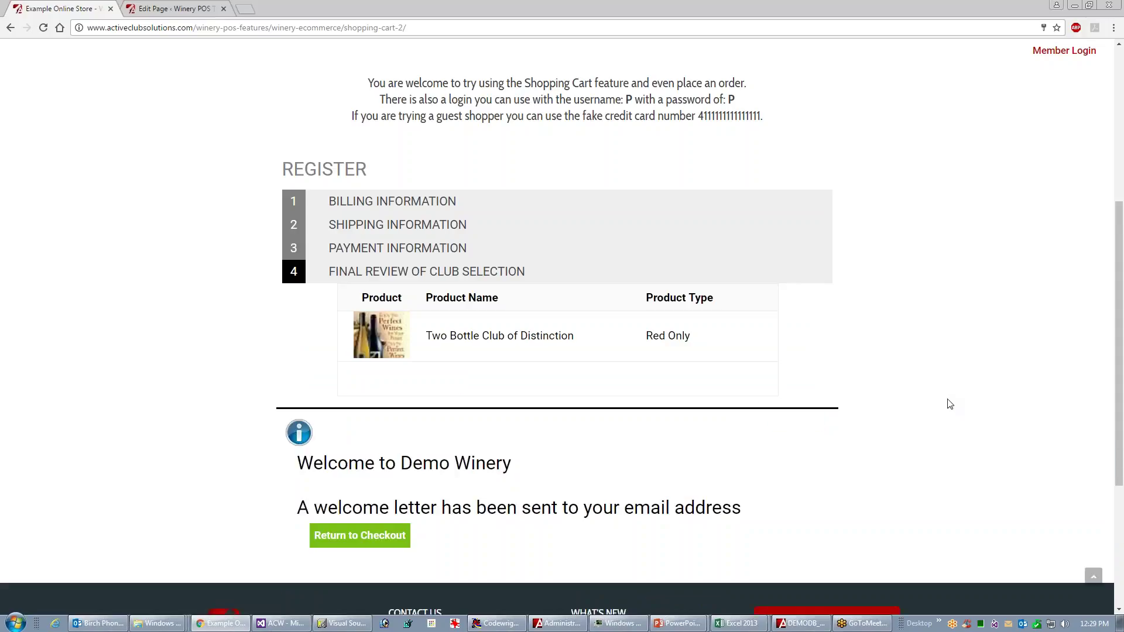
- Return to checkout and place the two-wine order at $116.66 with the 15% discount
{"action": "left_click", "coordinate": [378, 541]}
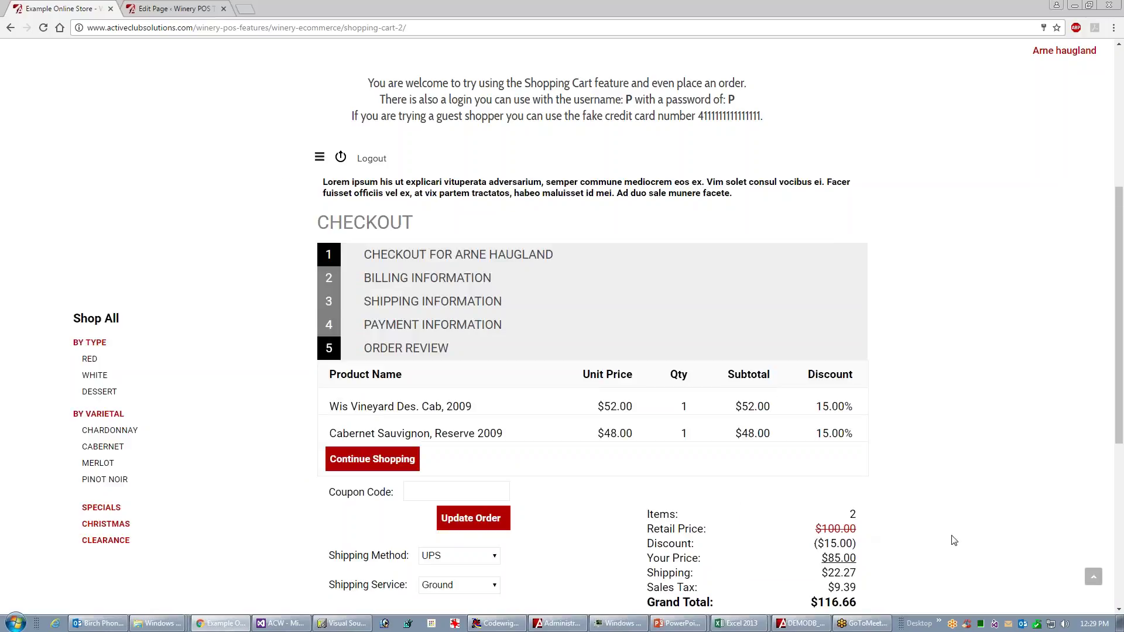
{"action": "left_click_drag", "start_coordinate": [1115, 360], "coordinate": [1122, 411]}
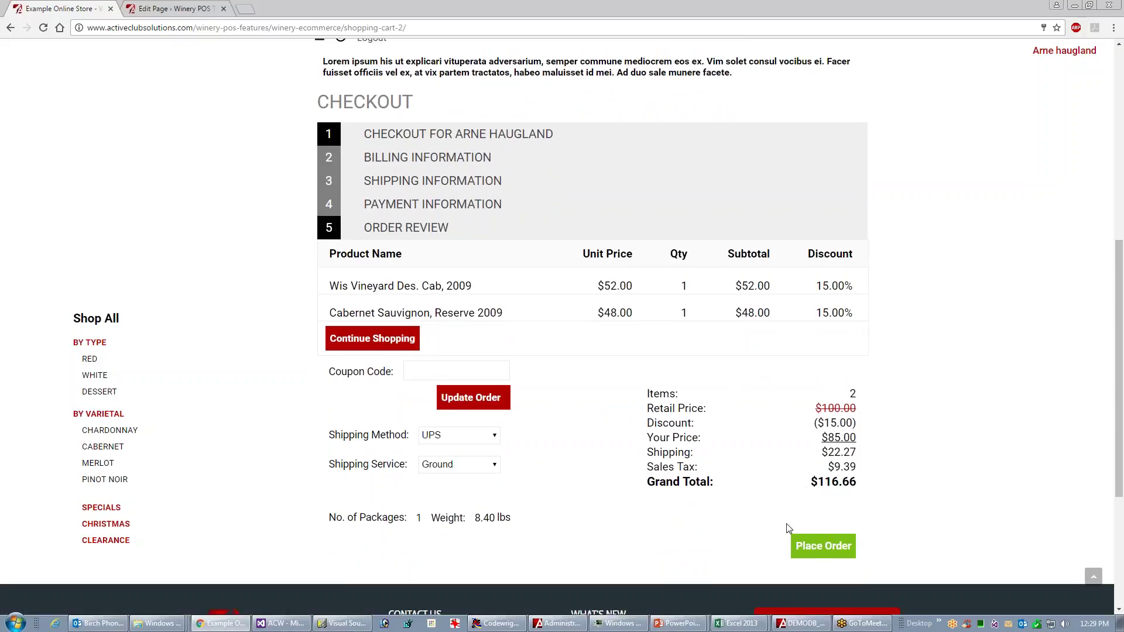
{"action": "left_click", "coordinate": [823, 549]}
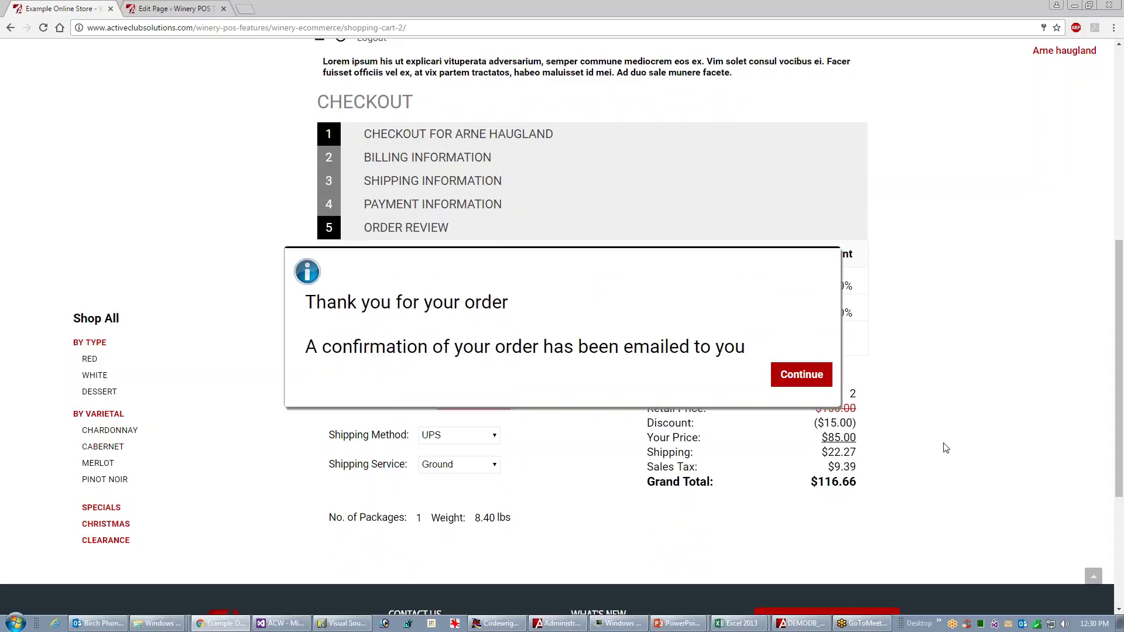
{"action": "left_click", "coordinate": [800, 377]}
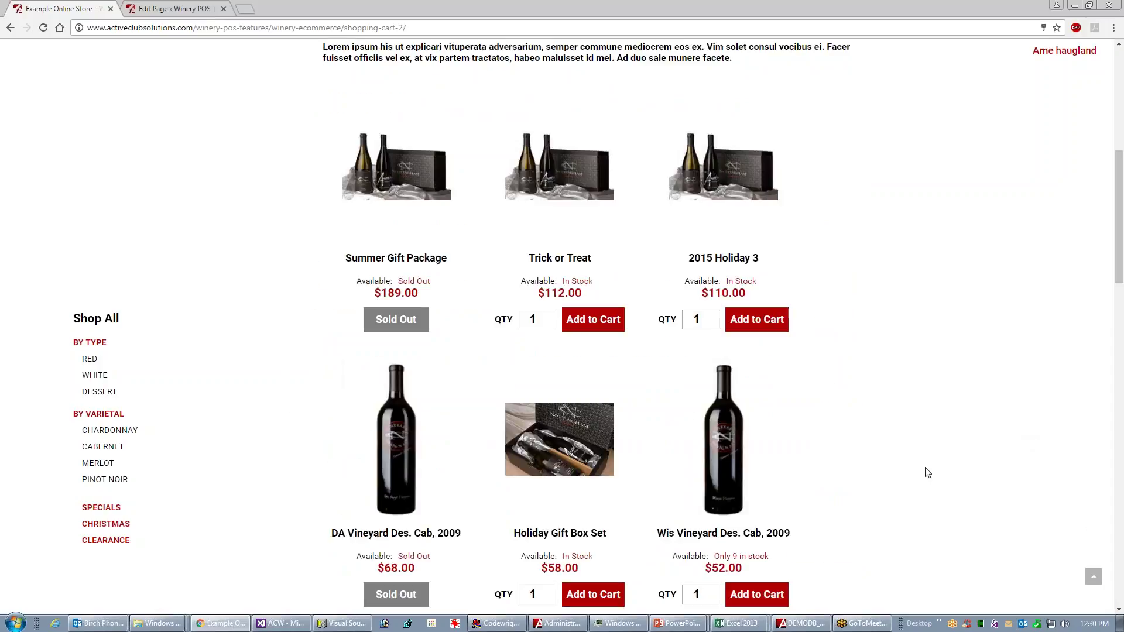
{"action": "key", "text": "alt+Tab"}
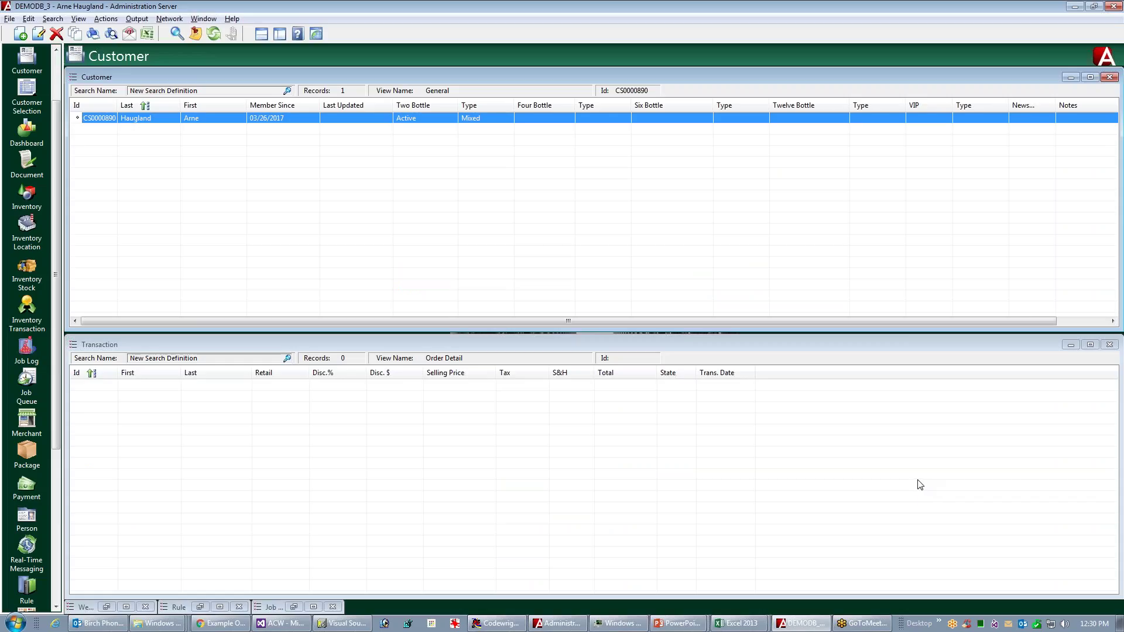
- Refresh the customer grid, open the newest member's transactions, and select the $116.66 order
{"action": "left_click", "coordinate": [214, 34]}
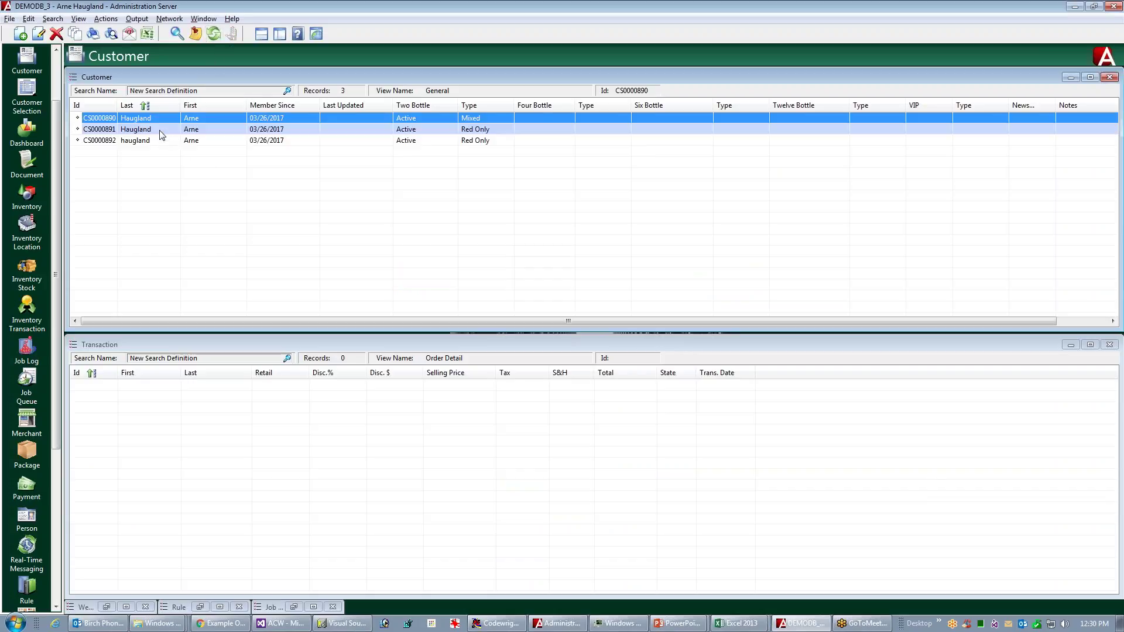
{"action": "left_click", "coordinate": [148, 140]}
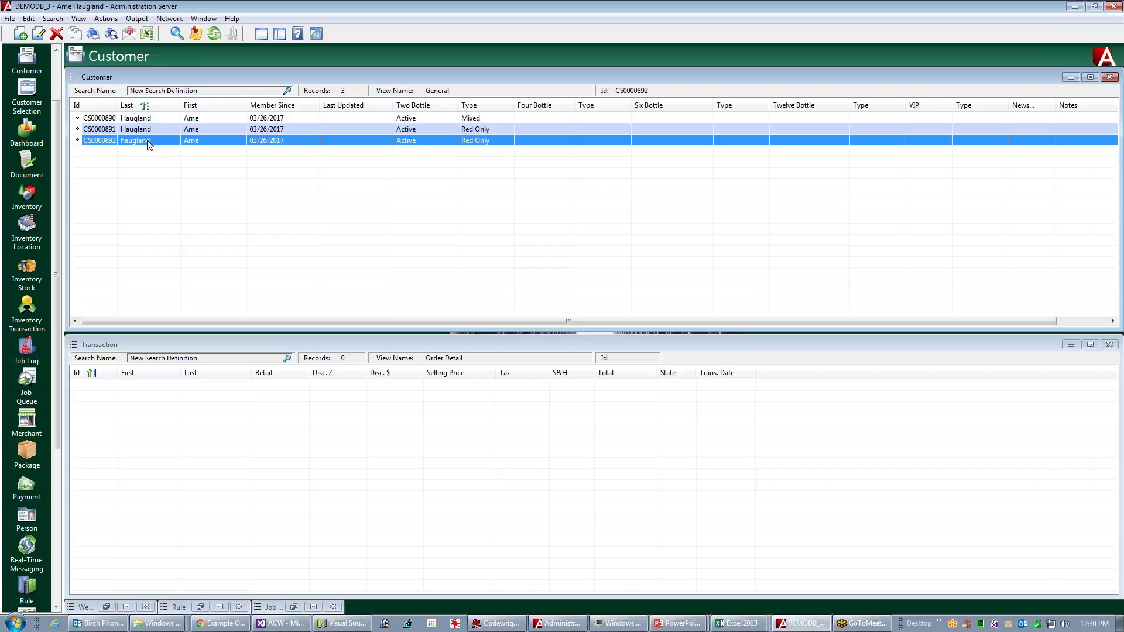
{"action": "left_click", "coordinate": [265, 348]}
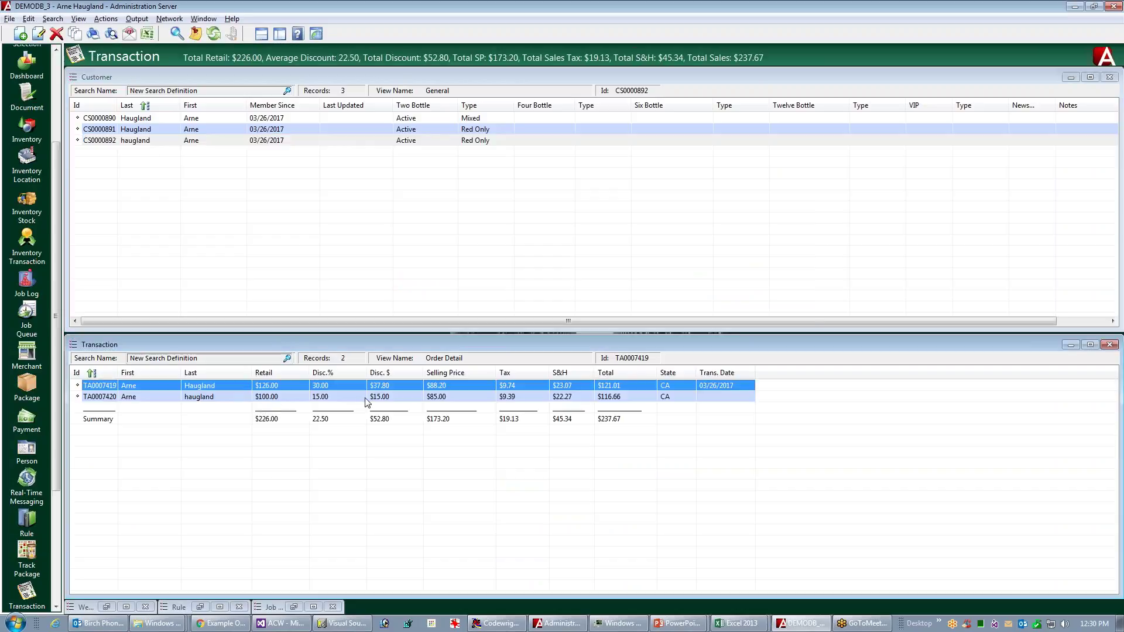
{"action": "left_click", "coordinate": [353, 401]}
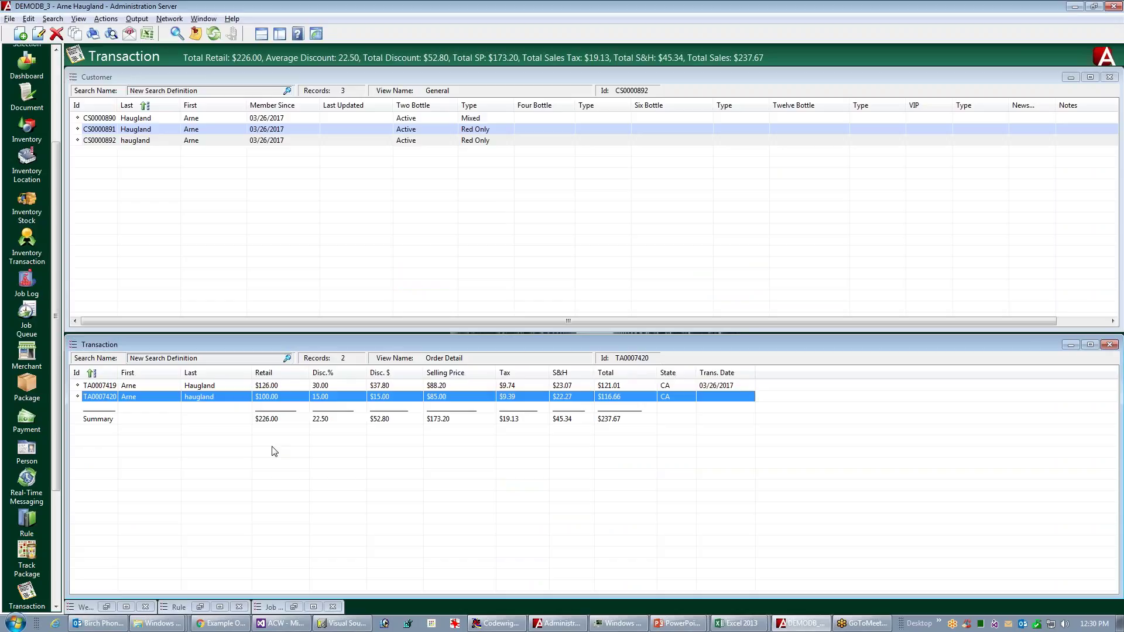
{"action": "key", "text": "alt+Tab"}
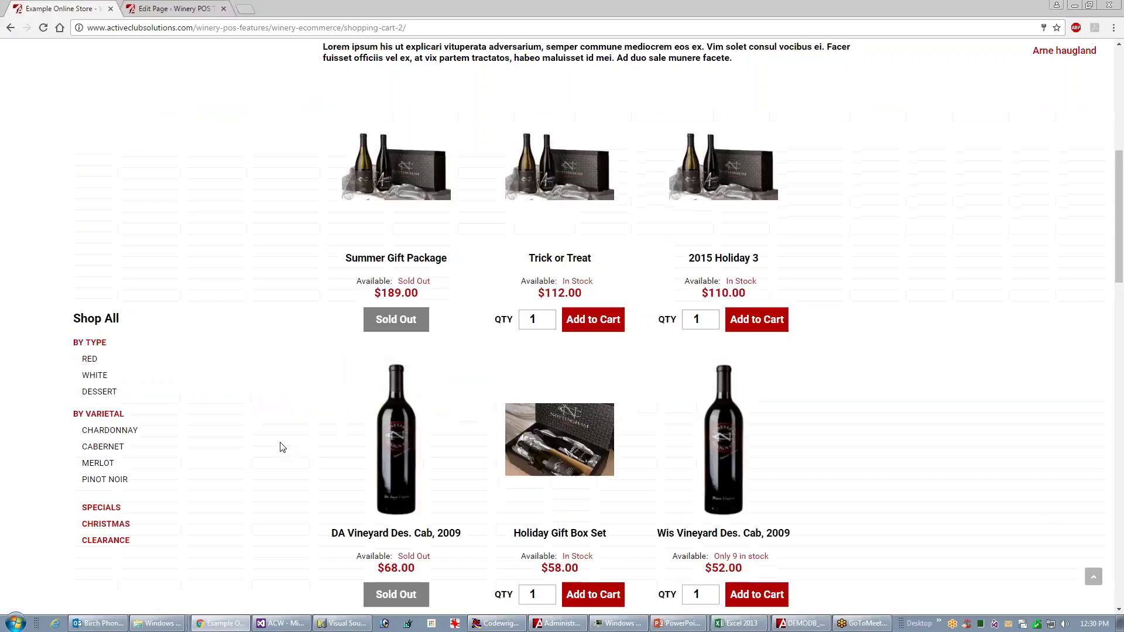
- Log out of the store, go back to the eCommerce features page, and open Manage Account
{"action": "left_click", "coordinate": [1120, 104]}
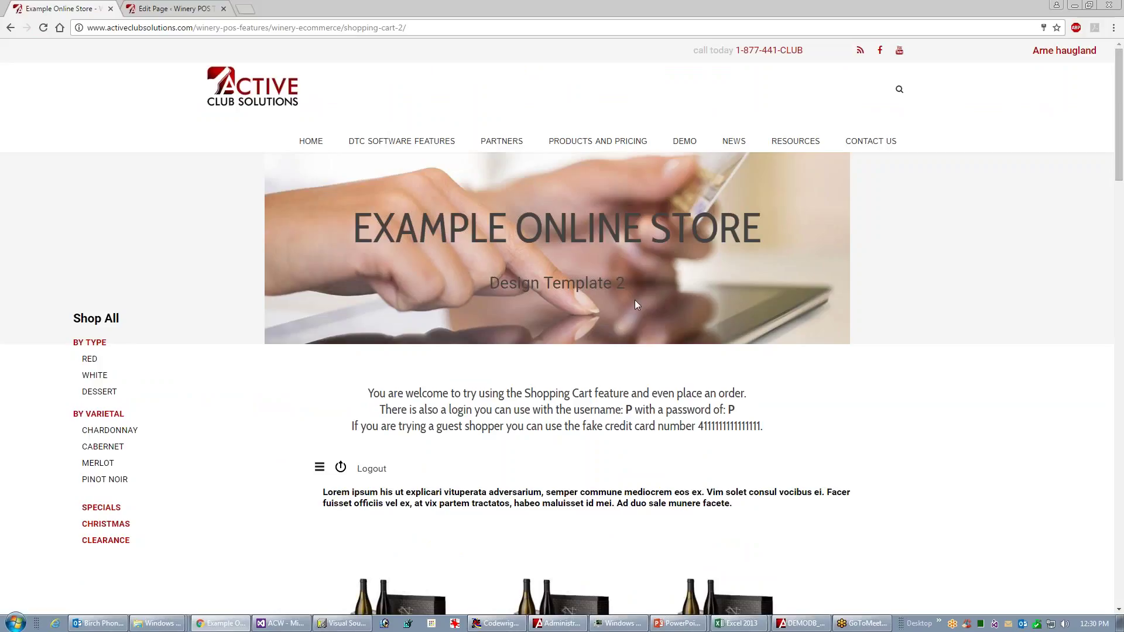
{"action": "left_click", "coordinate": [372, 472]}
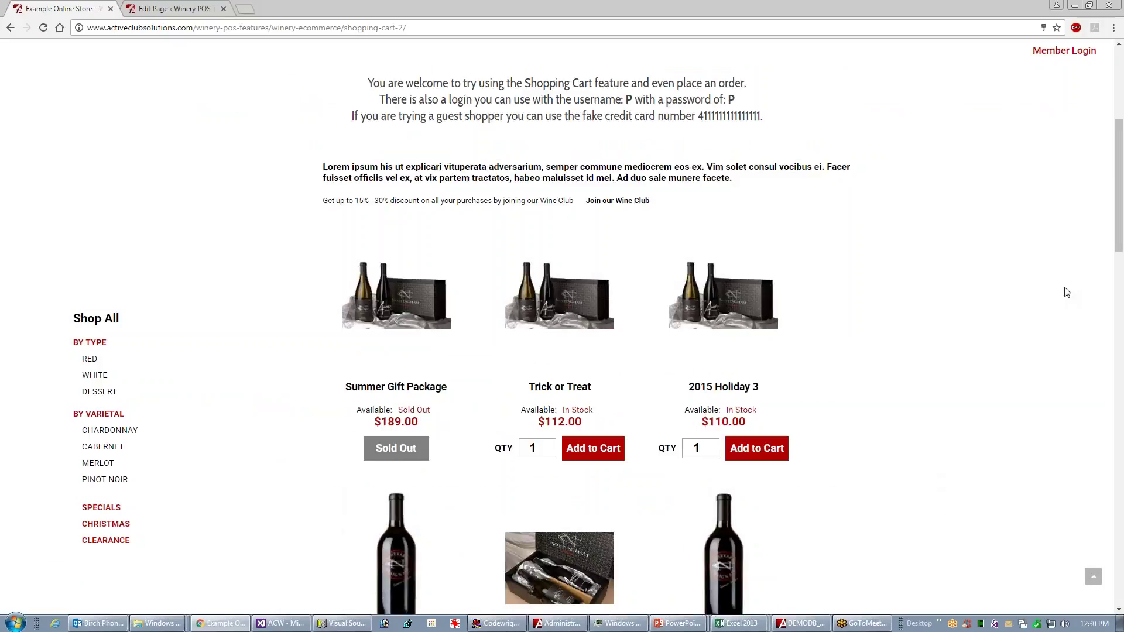
{"action": "left_click_drag", "start_coordinate": [1119, 241], "coordinate": [1120, 165]}
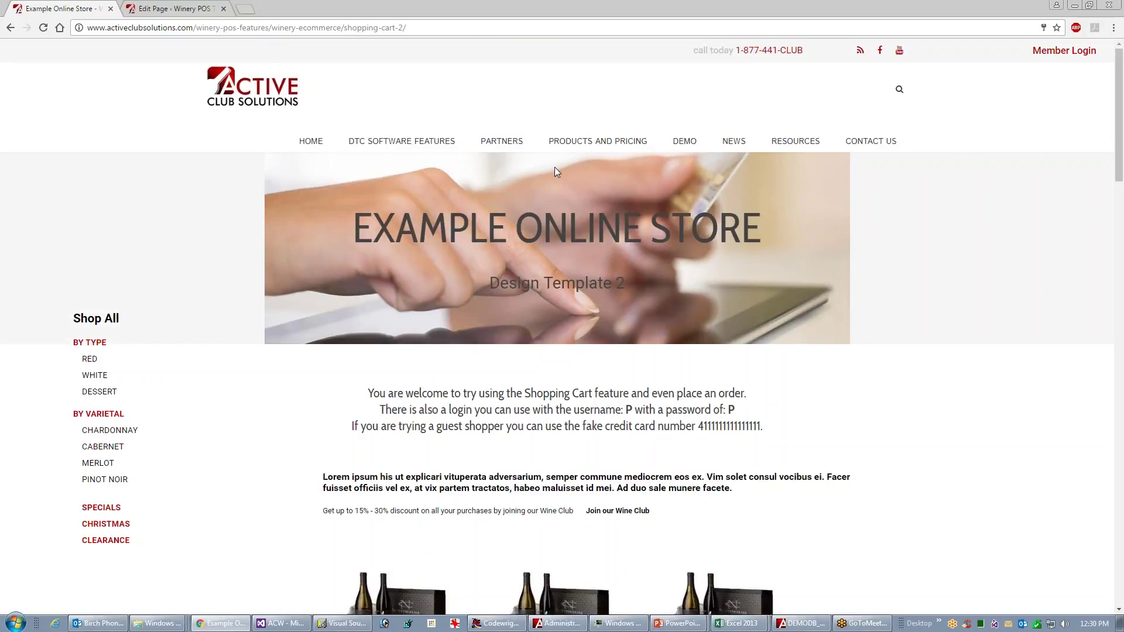
{"action": "key", "text": "alt+Left"}
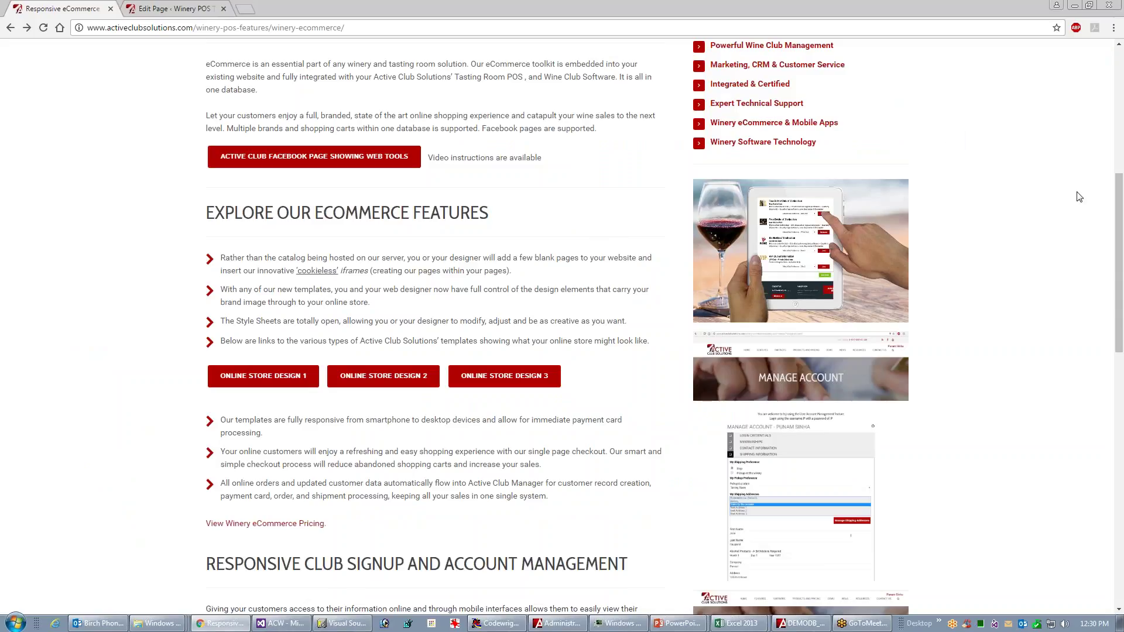
{"action": "scroll", "coordinate": [1096, 263], "scroll_direction": "down", "scroll_amount": 3}
{"action": "scroll", "coordinate": [1088, 275], "scroll_direction": "down", "scroll_amount": 3}
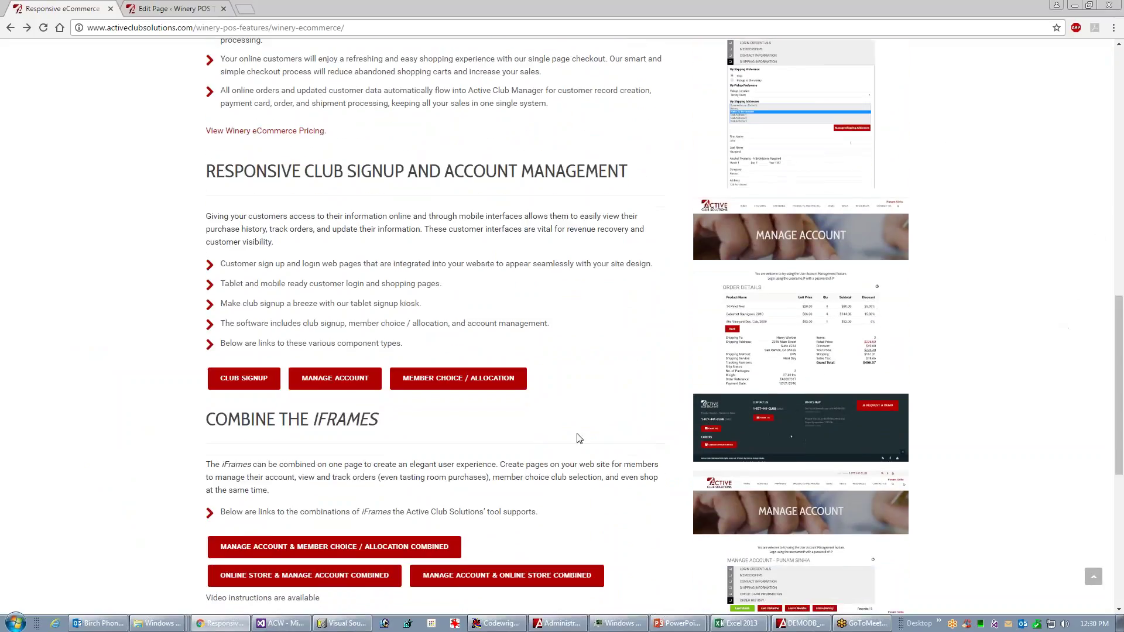
{"action": "left_click", "coordinate": [333, 379]}
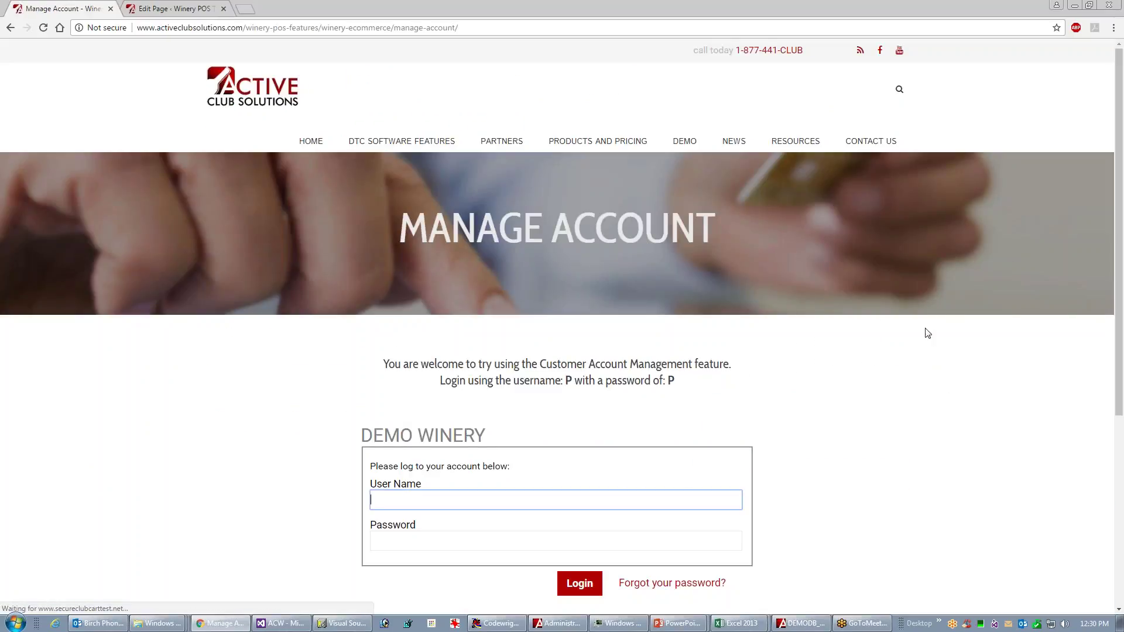
- Log in to the demo customer account using the displayed demo username and password
{"action": "left_click_drag", "start_coordinate": [560, 378], "coordinate": [673, 380]}
{"action": "left_click", "coordinate": [399, 497]}
{"action": "type", "text": "p"}
{"action": "key", "text": "Tab"}
{"action": "key", "text": "Return"}
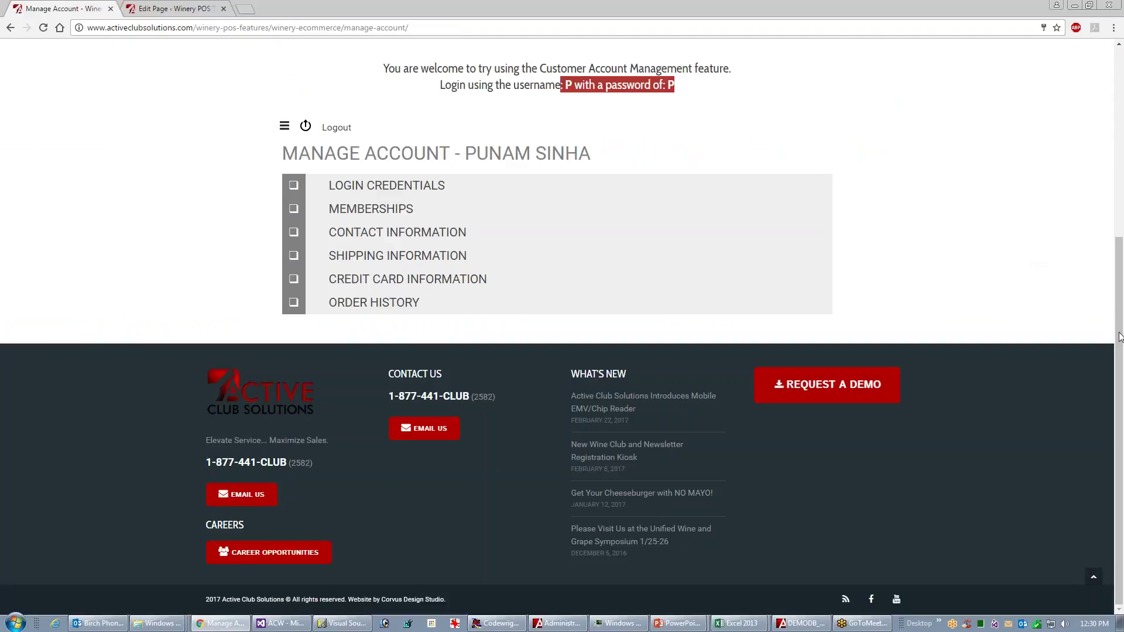
{"action": "scroll", "coordinate": [1120, 337], "scroll_direction": "up", "scroll_amount": 1}
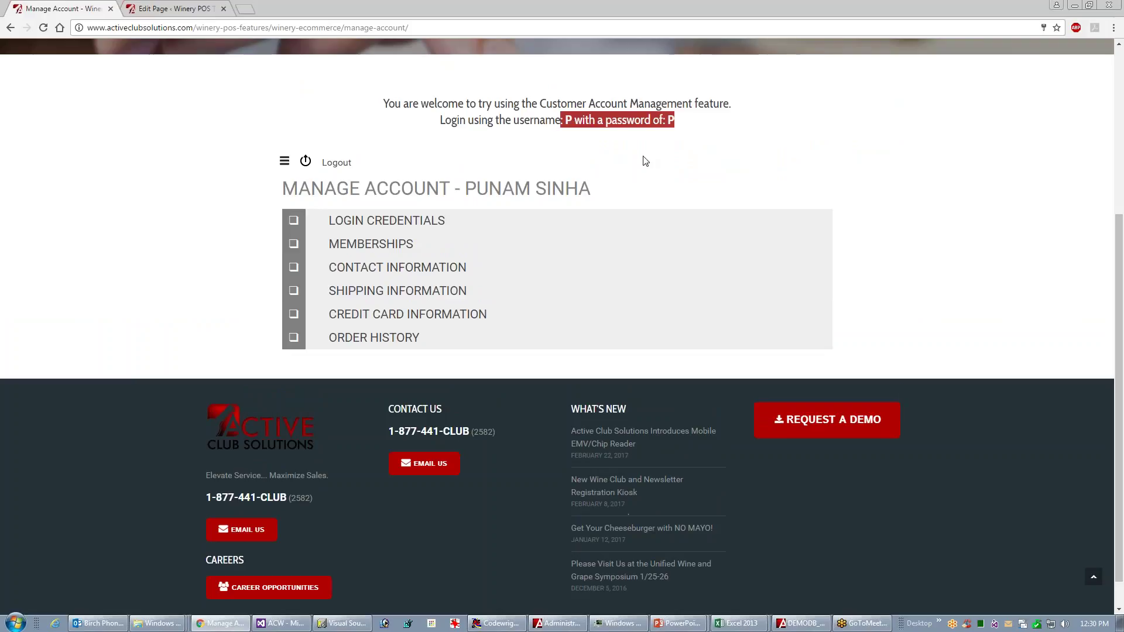
{"action": "left_click", "coordinate": [601, 143]}
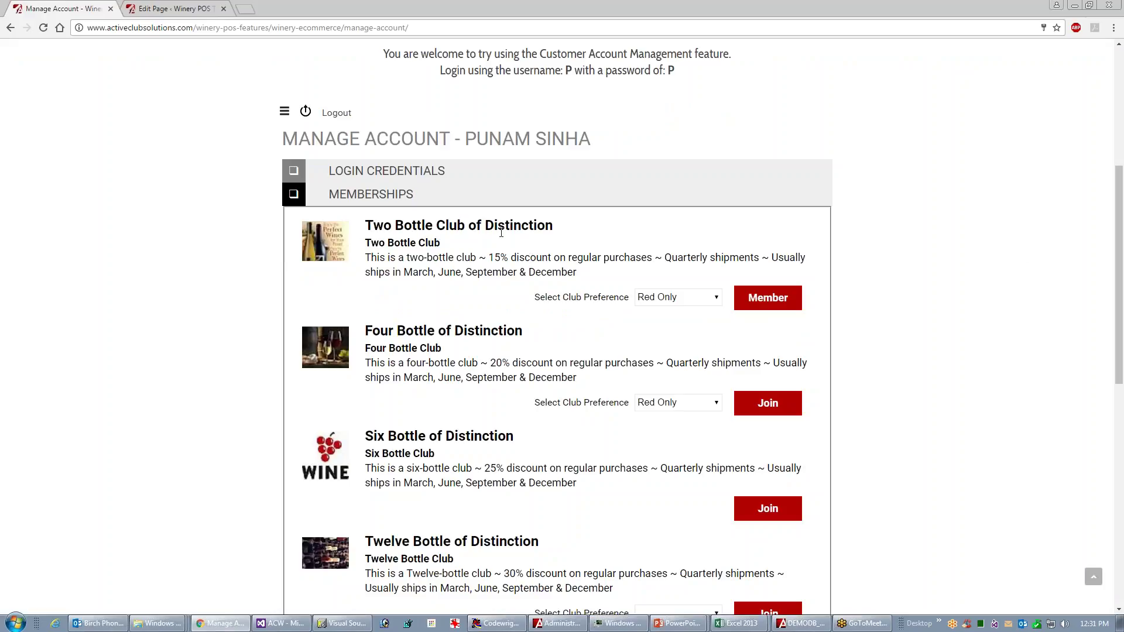
- Collapse Memberships and Contact Information, expand Shipping Information, and open Manage Shipping Addresses
{"action": "left_click_drag", "start_coordinate": [1117, 254], "coordinate": [1111, 306]}
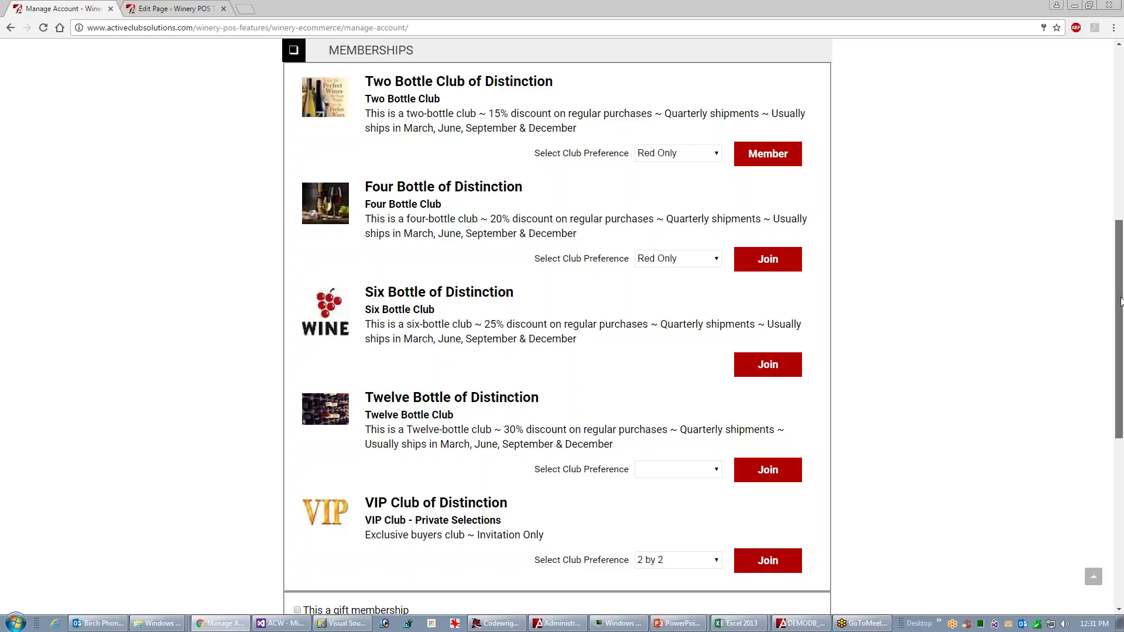
{"action": "left_click_drag", "start_coordinate": [1120, 299], "coordinate": [1113, 255]}
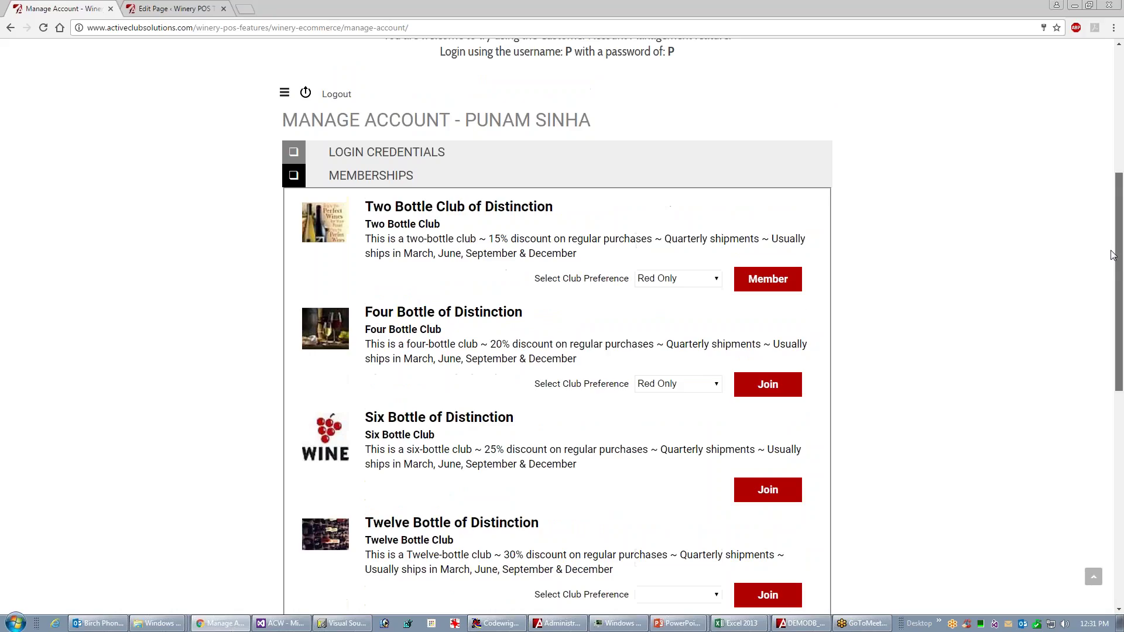
{"action": "left_click", "coordinate": [373, 176]}
{"action": "left_click", "coordinate": [370, 239]}
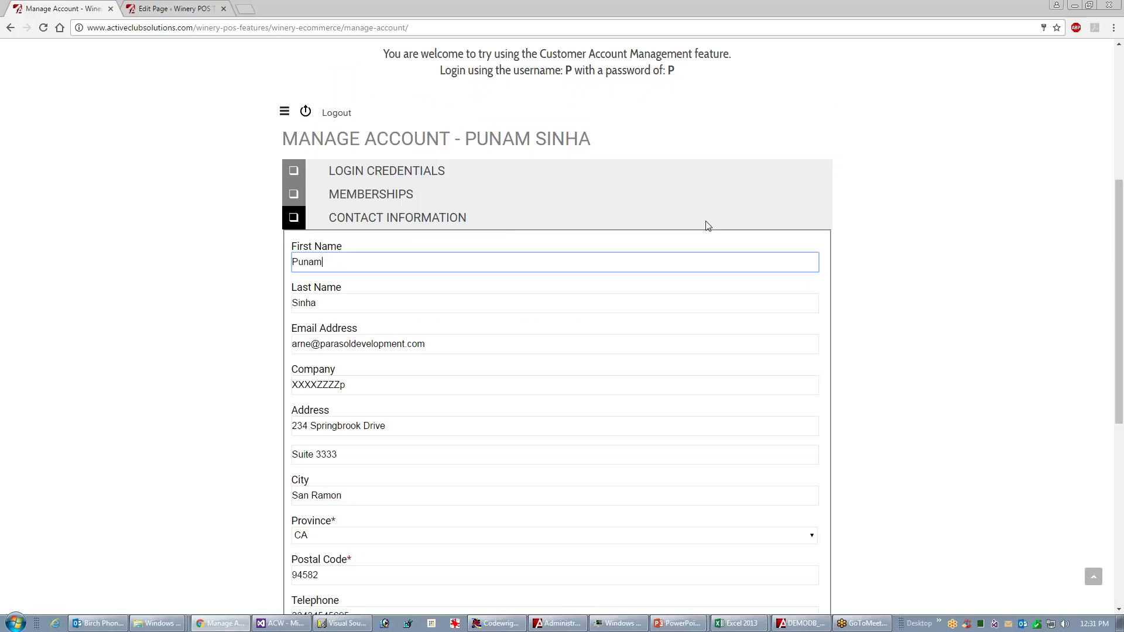
{"action": "left_click", "coordinate": [467, 219]}
{"action": "left_click", "coordinate": [405, 260]}
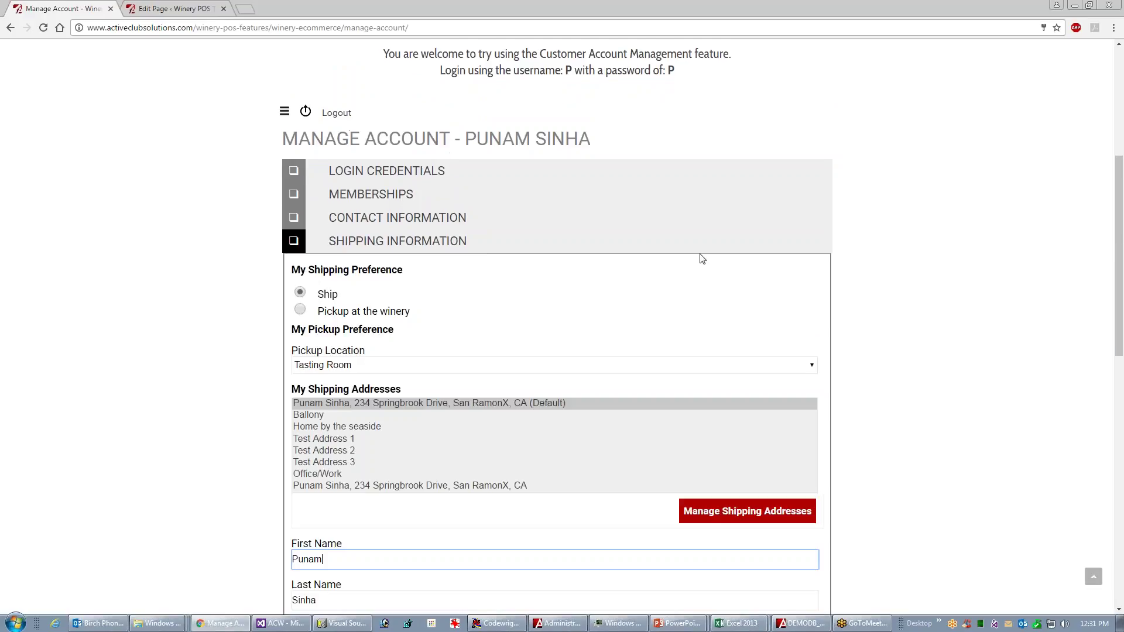
{"action": "left_click_drag", "start_coordinate": [1117, 302], "coordinate": [1048, 345]}
{"action": "left_click", "coordinate": [743, 274]}
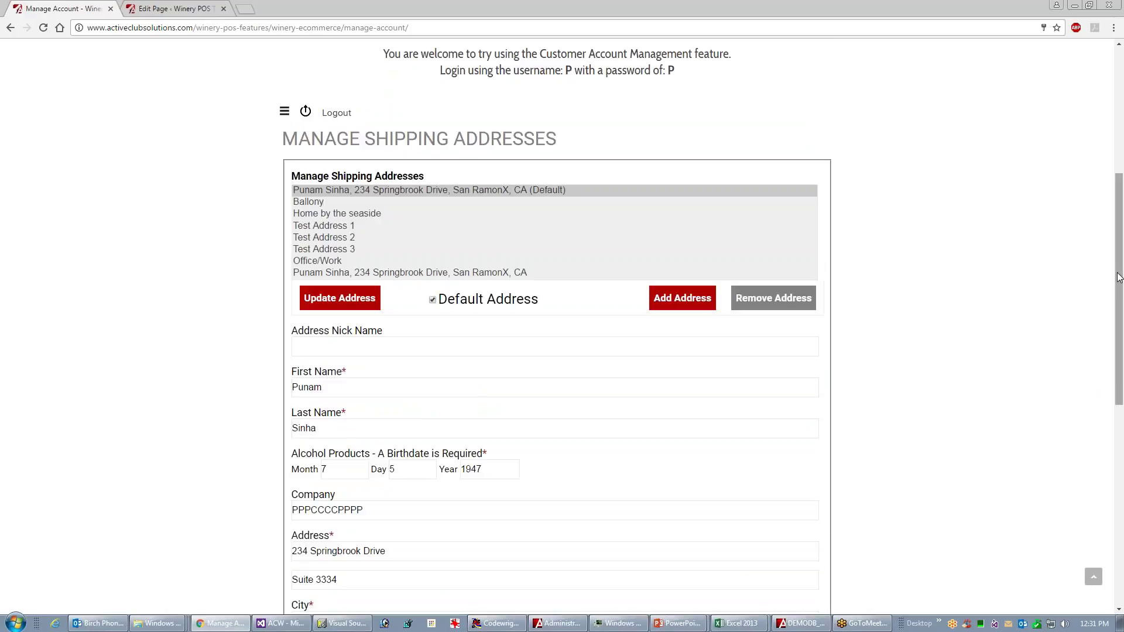
- Make Home by the seaside the default address, remove the extra B from line 2, and update it
{"action": "left_click_drag", "start_coordinate": [1119, 277], "coordinate": [1118, 316]}
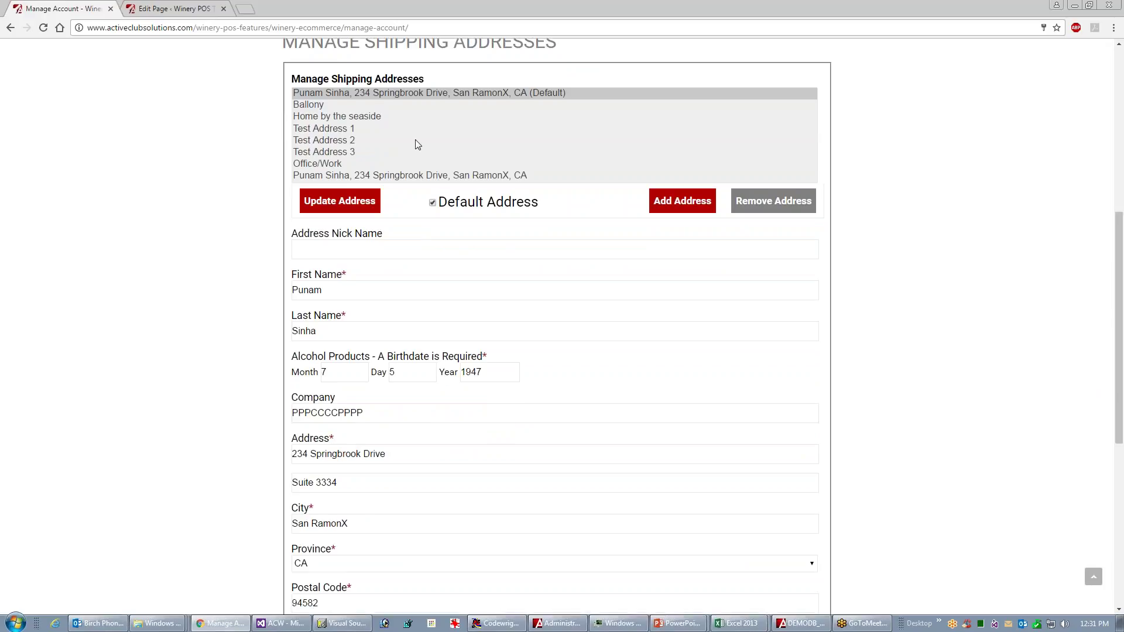
{"action": "left_click", "coordinate": [358, 118]}
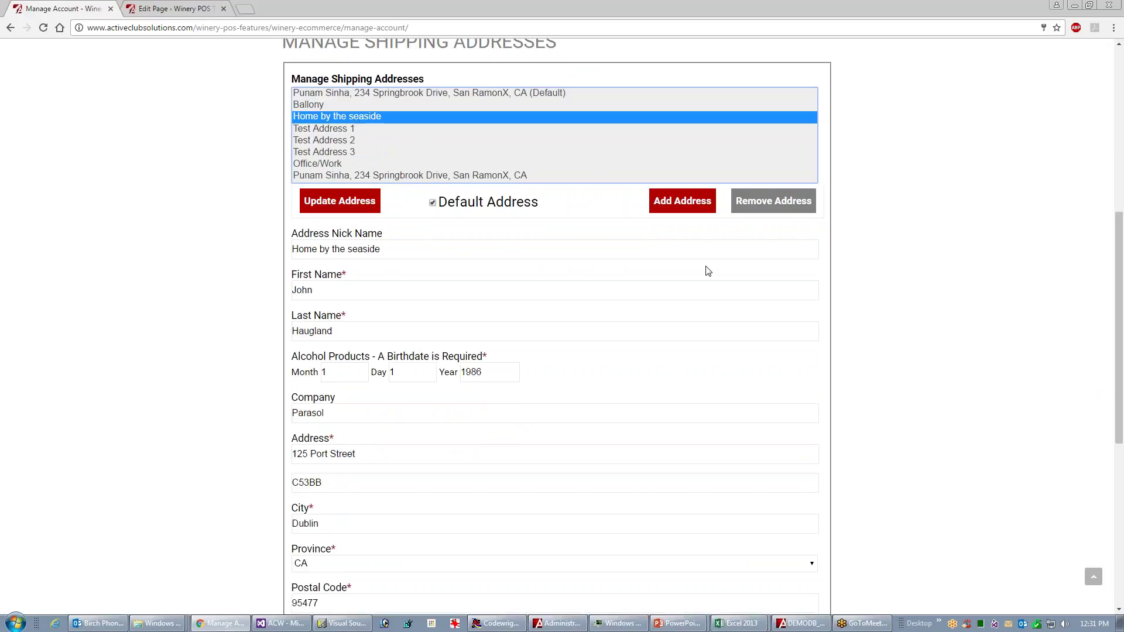
{"action": "left_click", "coordinate": [453, 206]}
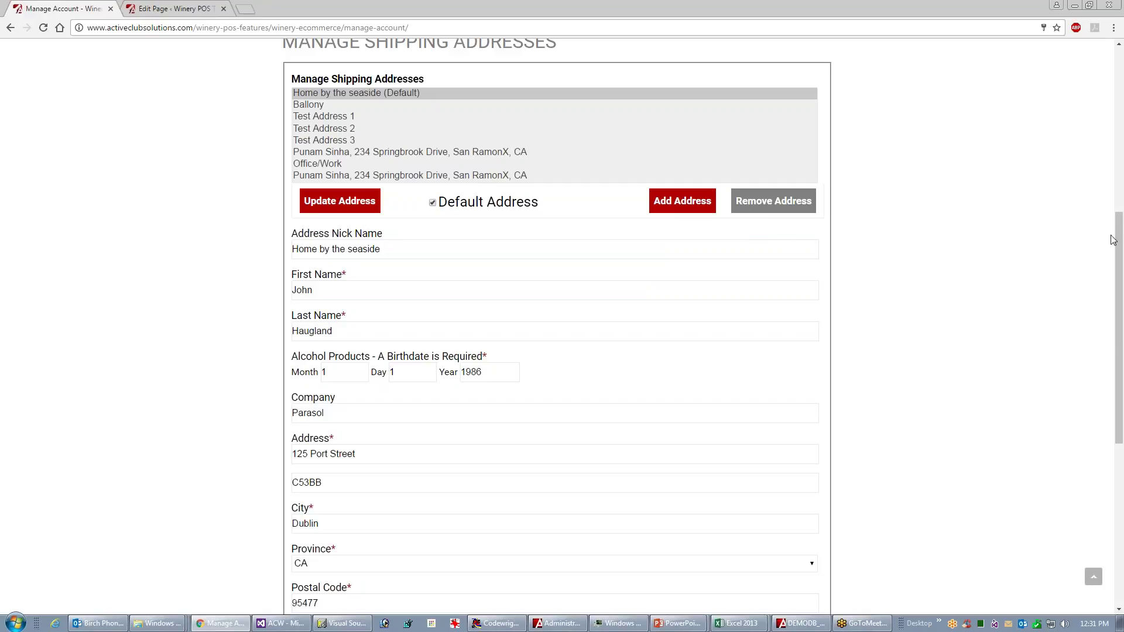
{"action": "left_click_drag", "start_coordinate": [1119, 240], "coordinate": [1107, 268]}
{"action": "scroll", "coordinate": [1105, 274], "scroll_direction": "down", "scroll_amount": 1}
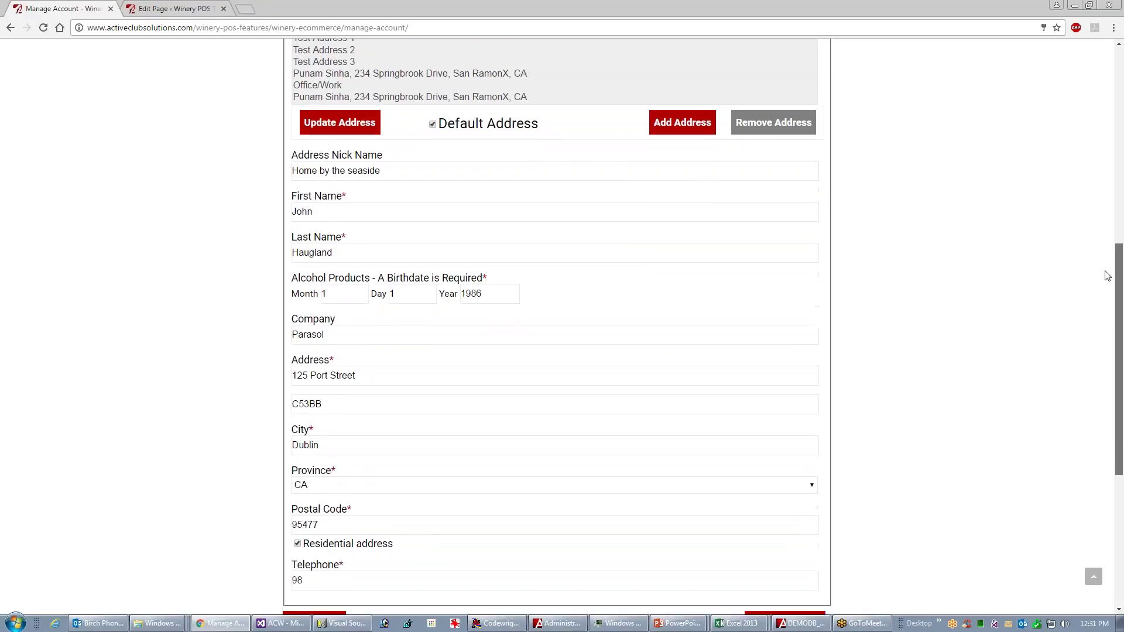
{"action": "left_click", "coordinate": [362, 379]}
{"action": "key", "text": "BackSpace"}
{"action": "left_click", "coordinate": [342, 110]}
{"action": "left_click", "coordinate": [806, 375]}
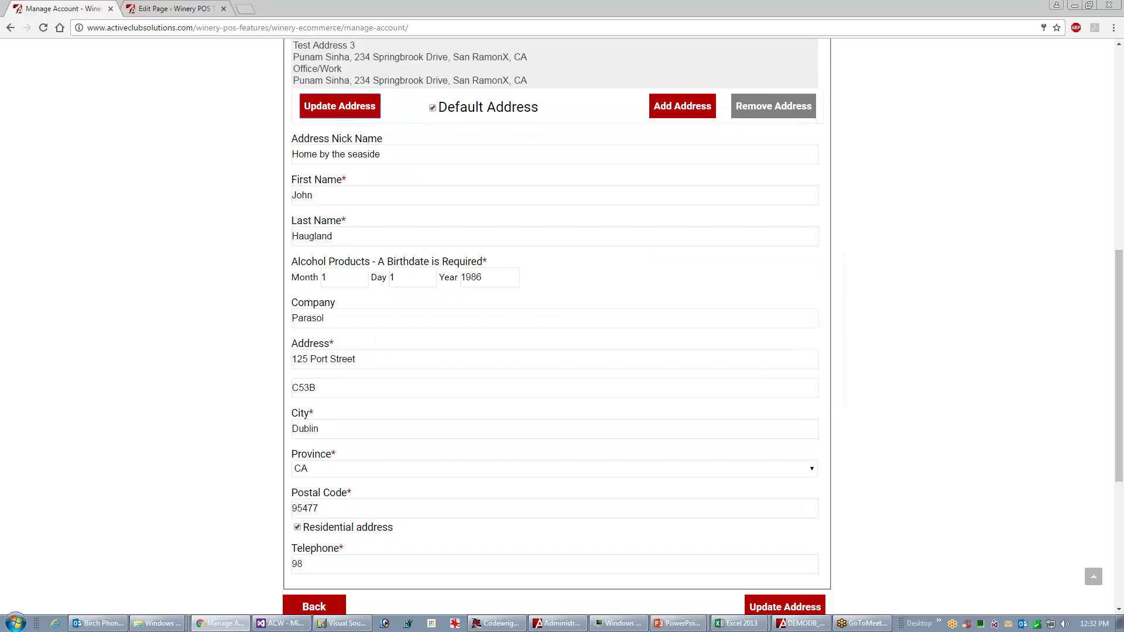
- Return to Shipping Information, check the corrected address line, and show Credit Card Information
{"action": "left_click", "coordinate": [314, 607]}
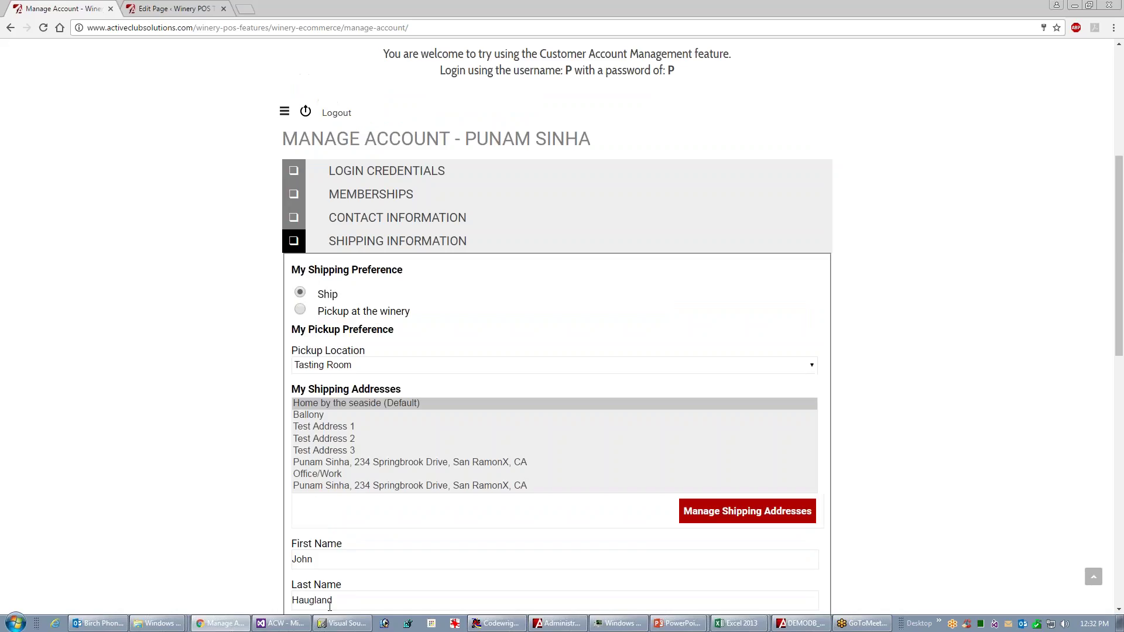
{"action": "left_click_drag", "start_coordinate": [1120, 294], "coordinate": [1120, 387]}
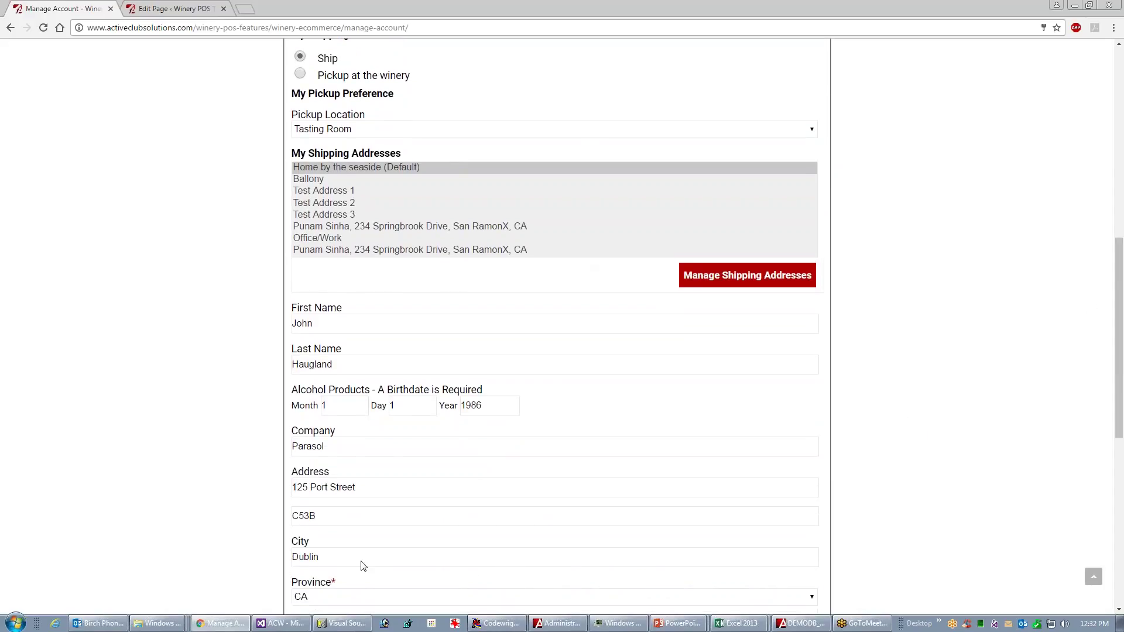
{"action": "left_click", "coordinate": [392, 522]}
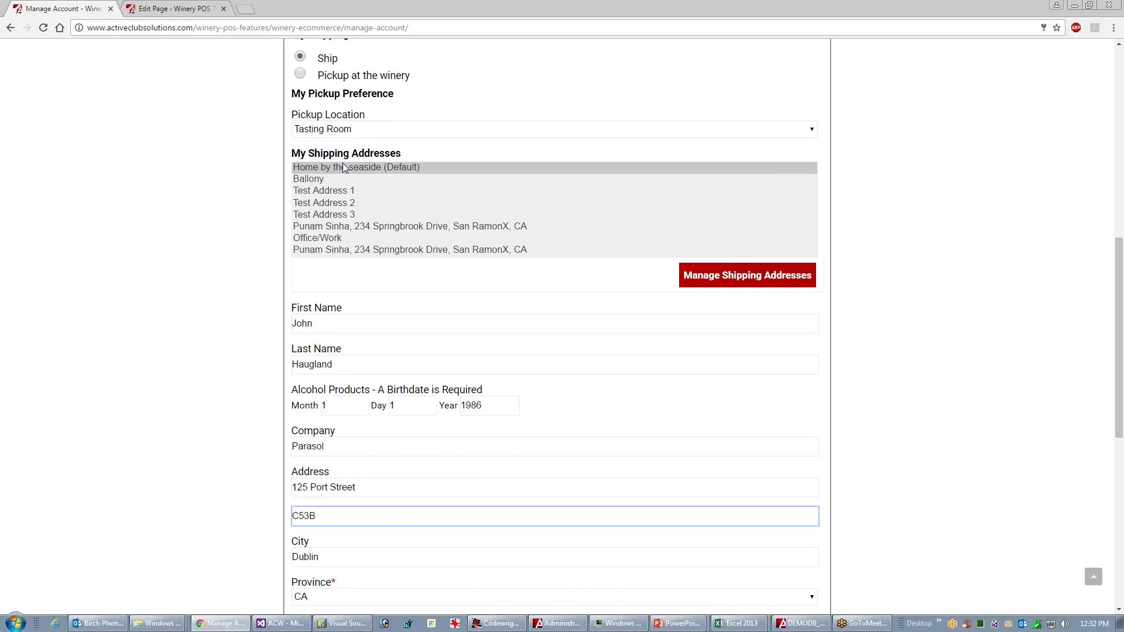
{"action": "left_click_drag", "start_coordinate": [1121, 285], "coordinate": [1090, 363]}
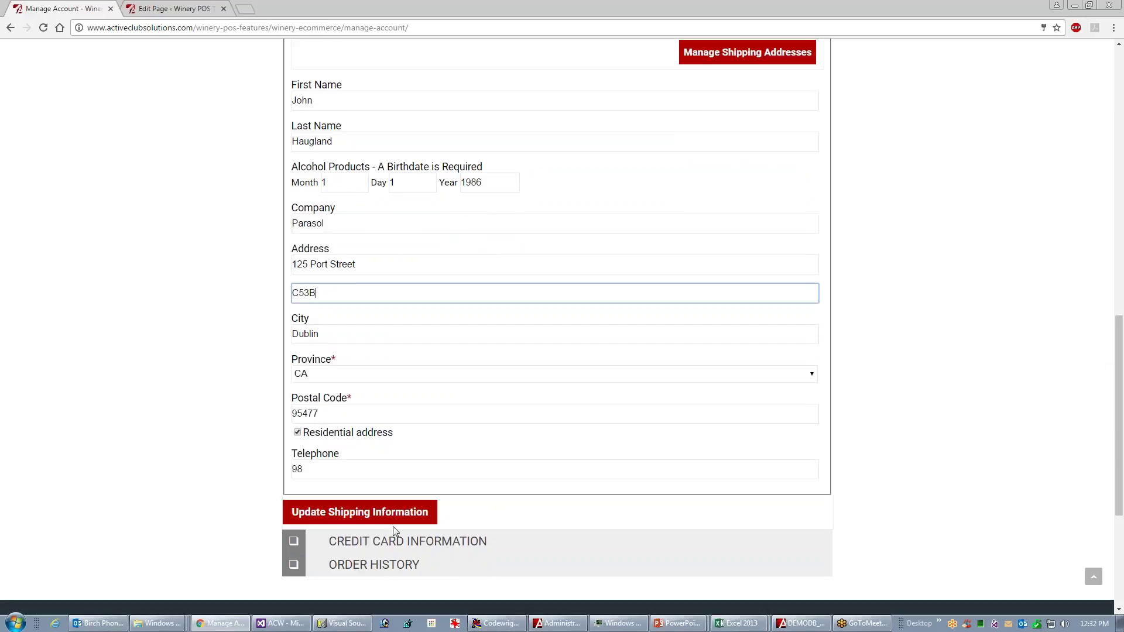
{"action": "left_click", "coordinate": [373, 545]}
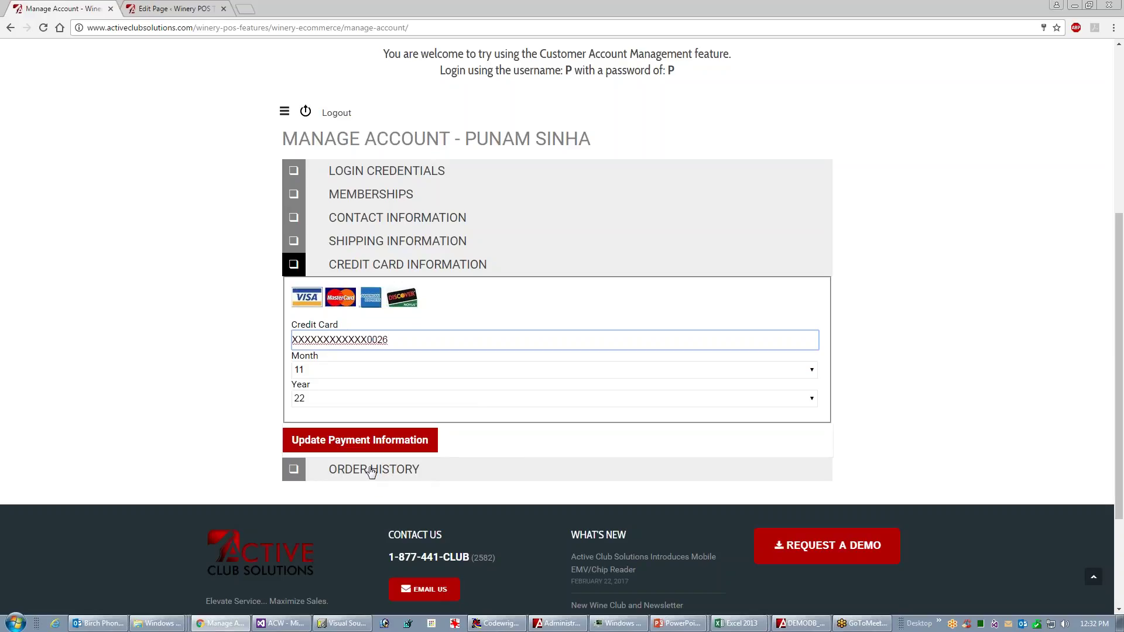
- View the $143.93 order's details in Order History, then list the entire 465-order history
{"action": "left_click", "coordinate": [376, 470]}
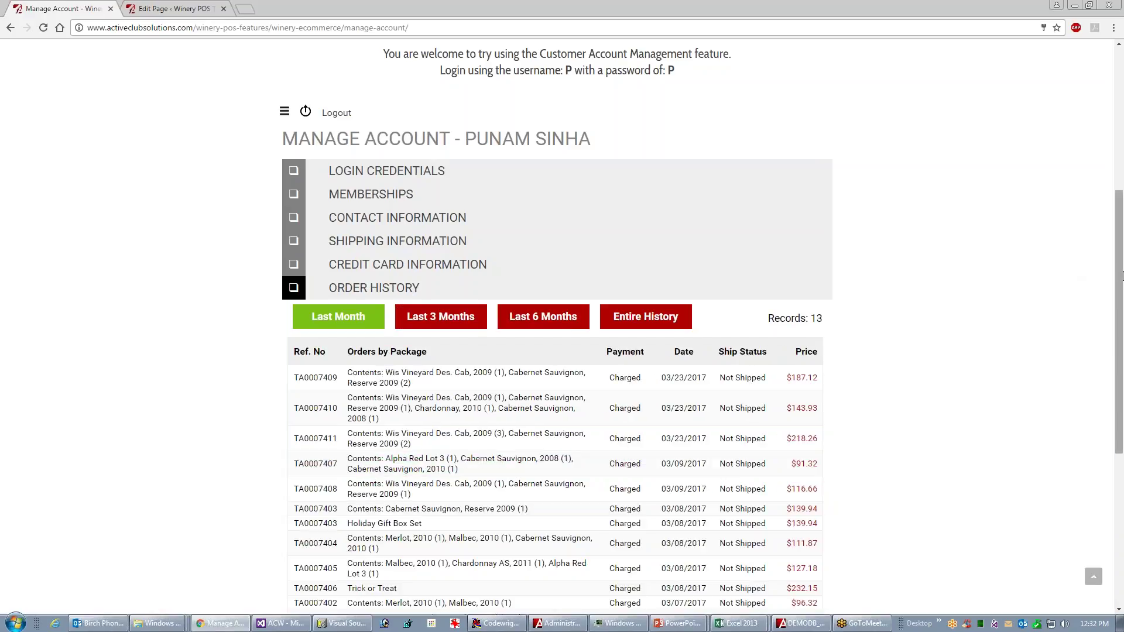
{"action": "left_click_drag", "start_coordinate": [1119, 278], "coordinate": [1067, 320]}
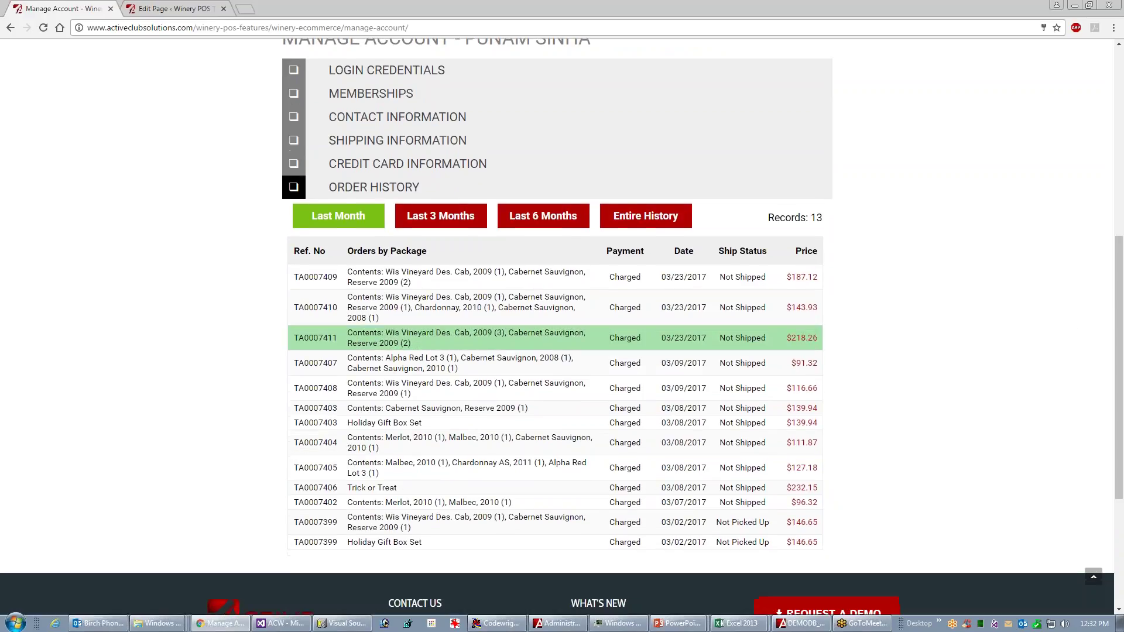
{"action": "left_click", "coordinate": [450, 308]}
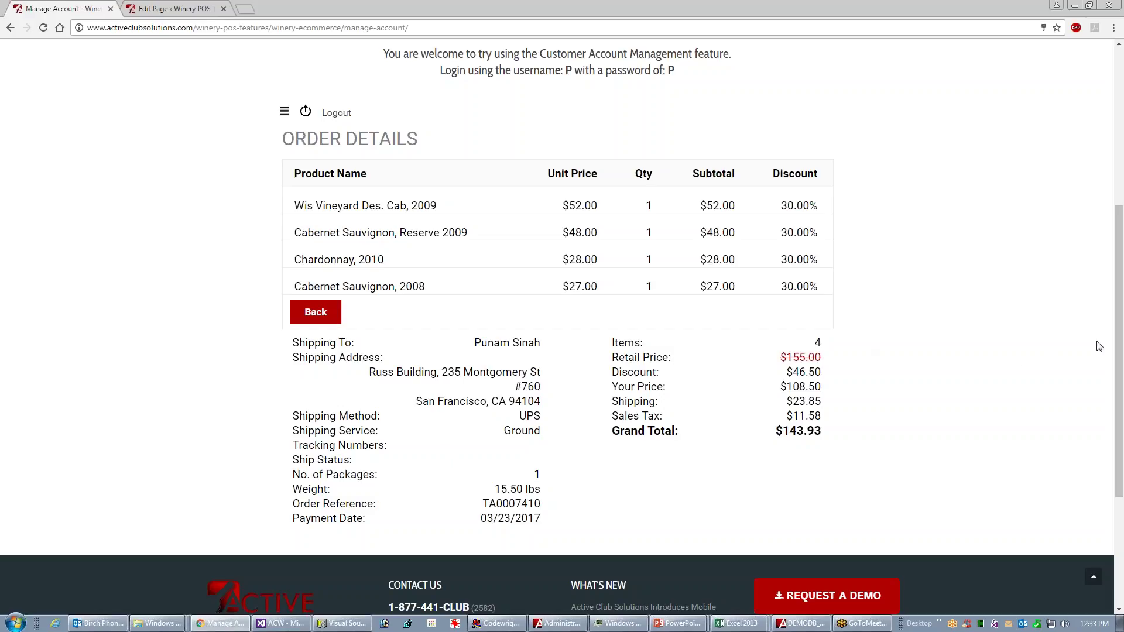
{"action": "left_click", "coordinate": [319, 316]}
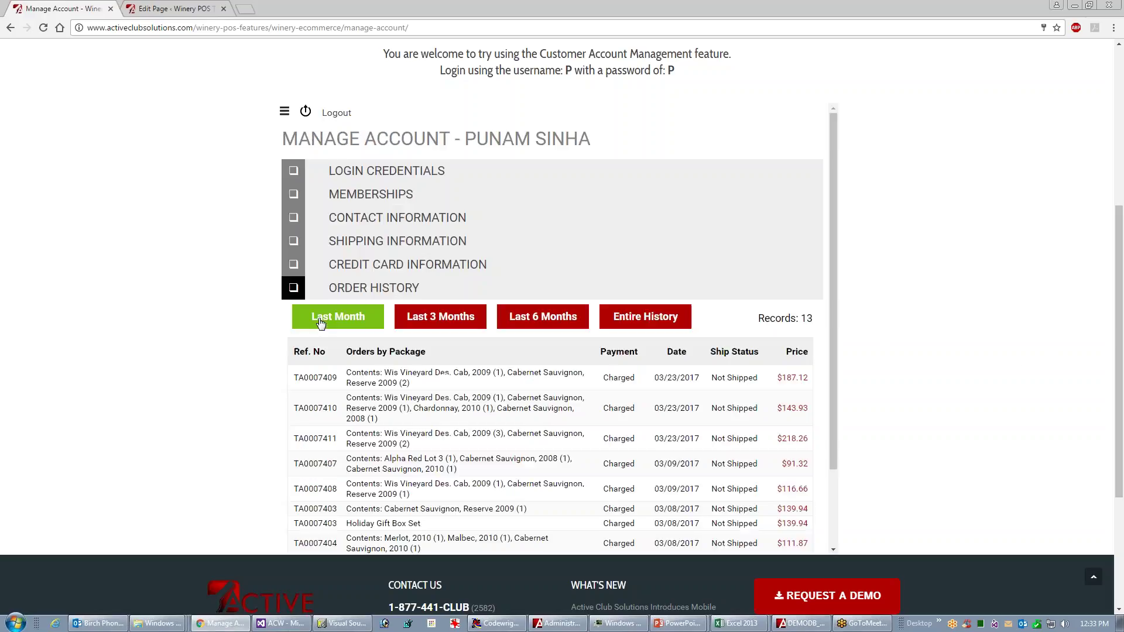
{"action": "left_click", "coordinate": [647, 326]}
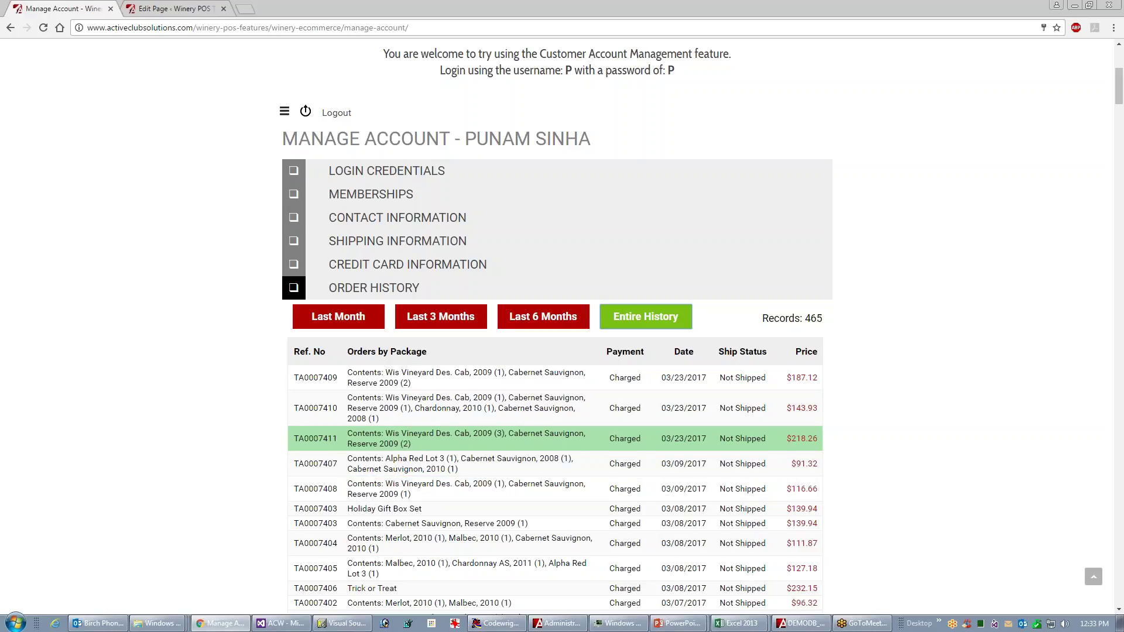
{"action": "mouse_move", "coordinate": [1118, 93]}
{"action": "left_mouse_down"}
{"action": "mouse_move", "coordinate": [1119, 178]}
{"action": "mouse_move", "coordinate": [1118, 70]}
{"action": "left_mouse_up"}
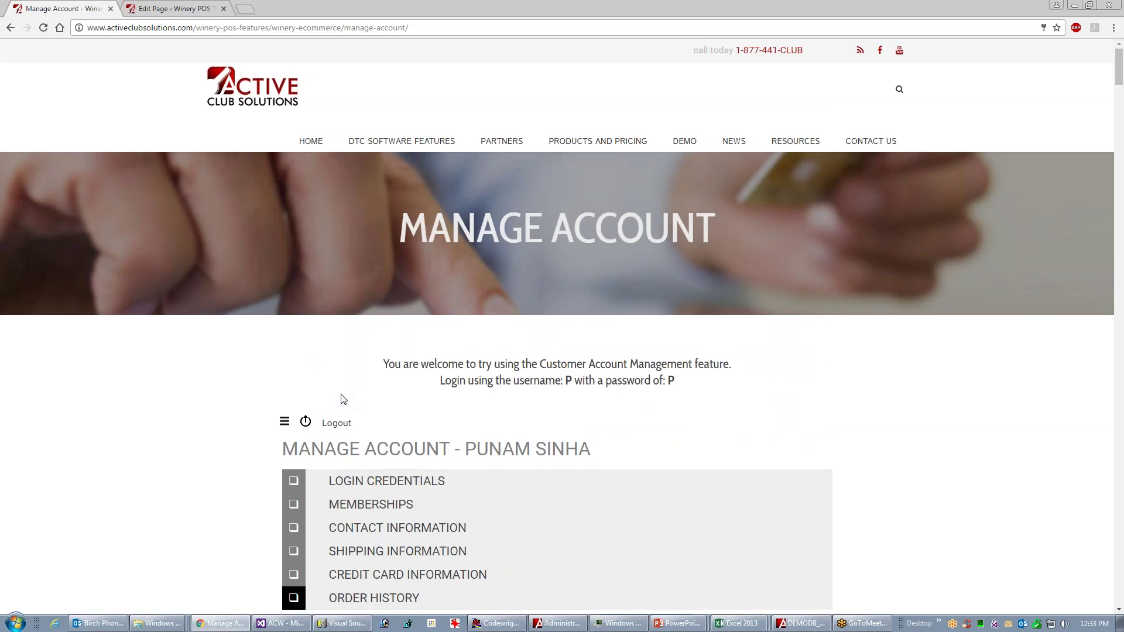
- Log out, go back to the eCommerce features page, then show PowerPoint's closing thank-you slide
{"action": "left_click", "coordinate": [336, 423]}
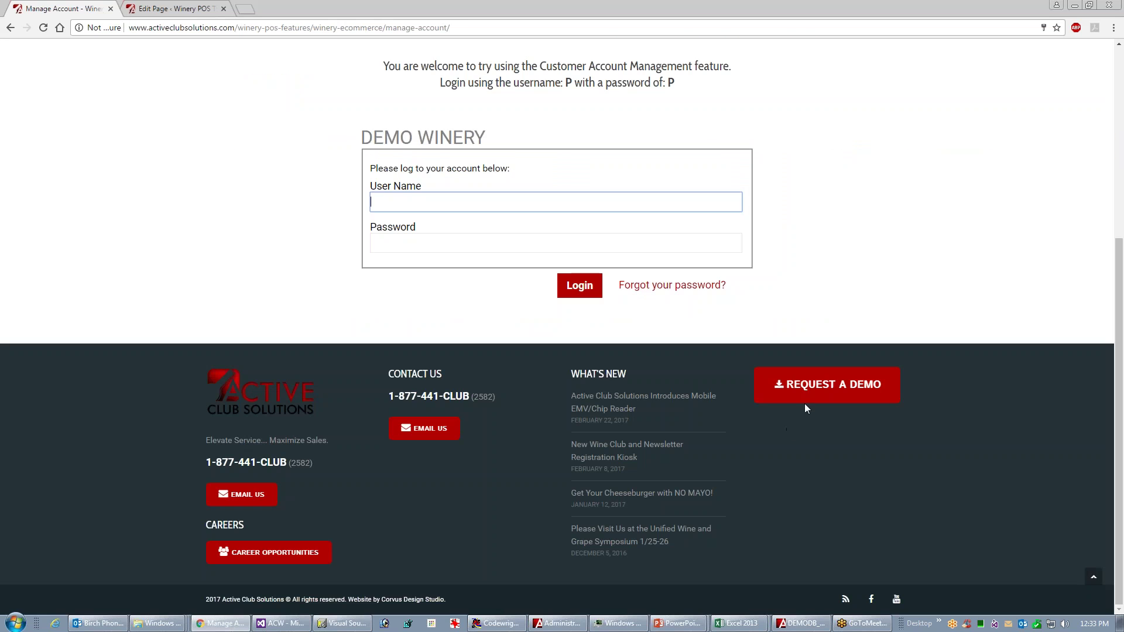
{"action": "left_click", "coordinate": [1118, 146]}
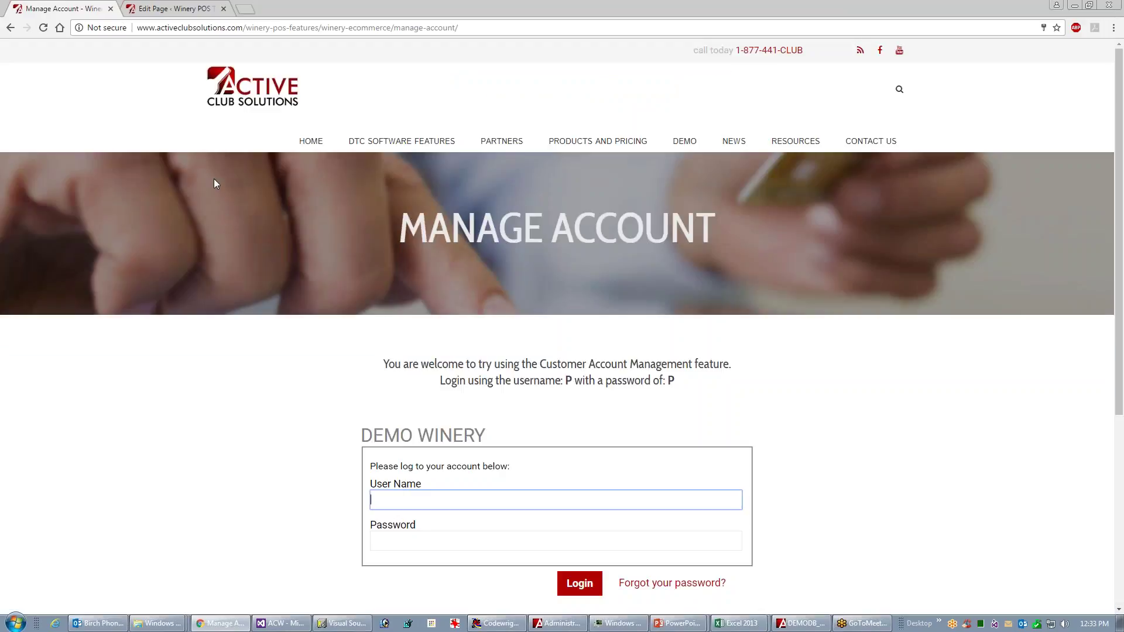
{"action": "left_click", "coordinate": [11, 28]}
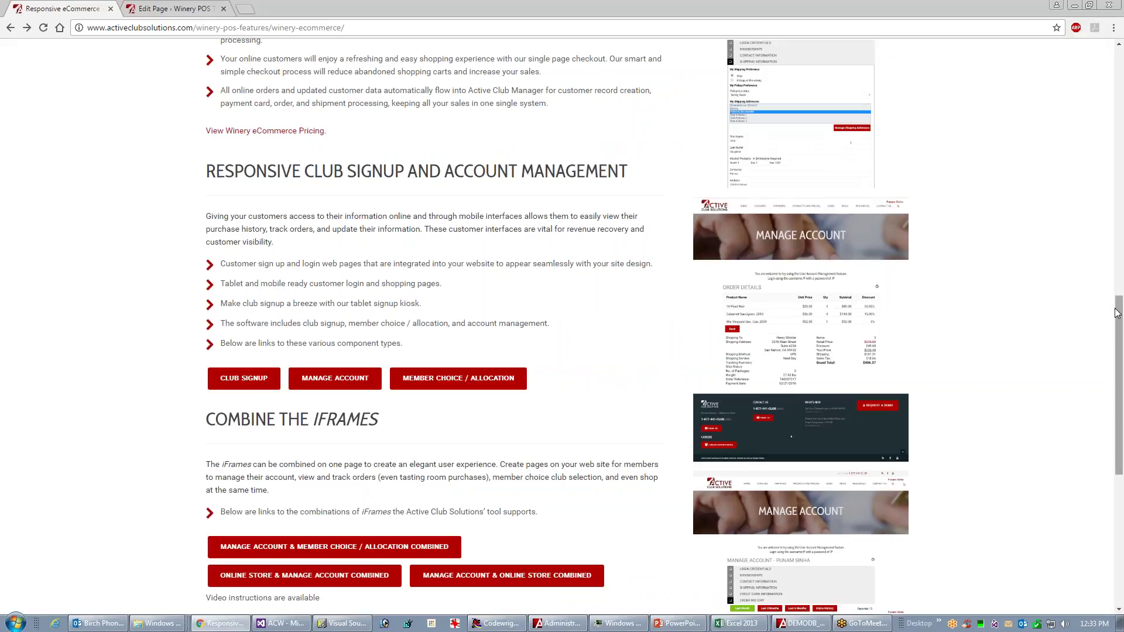
{"action": "mouse_move", "coordinate": [1122, 324]}
{"action": "left_mouse_down"}
{"action": "mouse_move", "coordinate": [1121, 337]}
{"action": "mouse_move", "coordinate": [1120, 326]}
{"action": "left_mouse_up"}
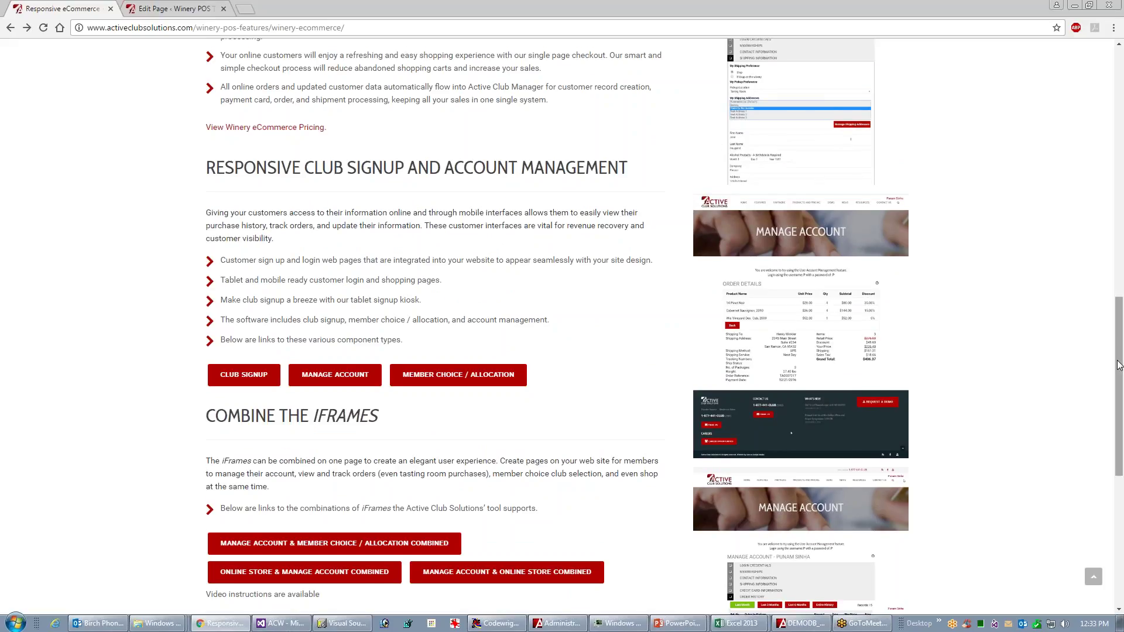
{"action": "left_click_drag", "start_coordinate": [1121, 363], "coordinate": [1121, 329]}
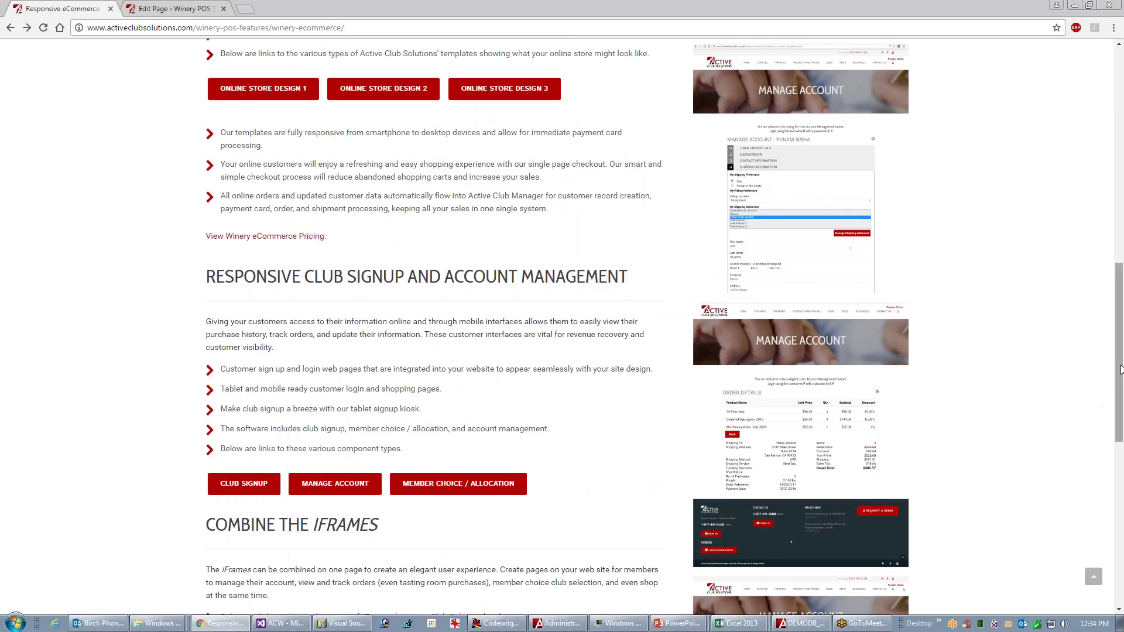
{"action": "left_click_drag", "start_coordinate": [1121, 373], "coordinate": [1120, 407]}
{"action": "key", "text": "alt+Tab"}
{"action": "key", "text": "alt+Tab"}
{"action": "key", "text": "Right"}
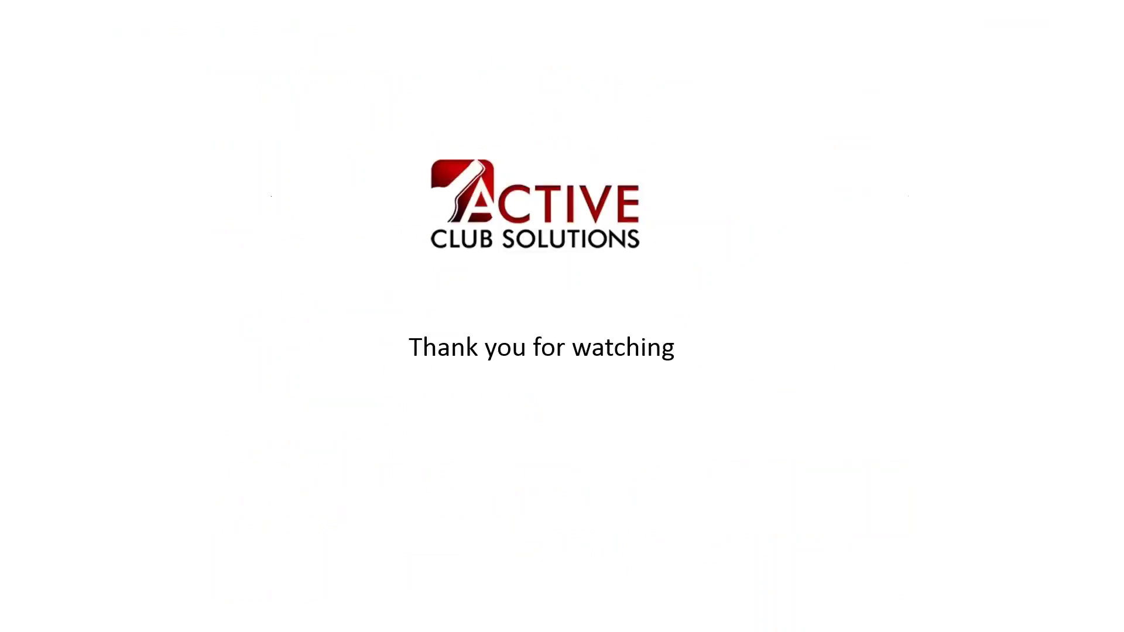